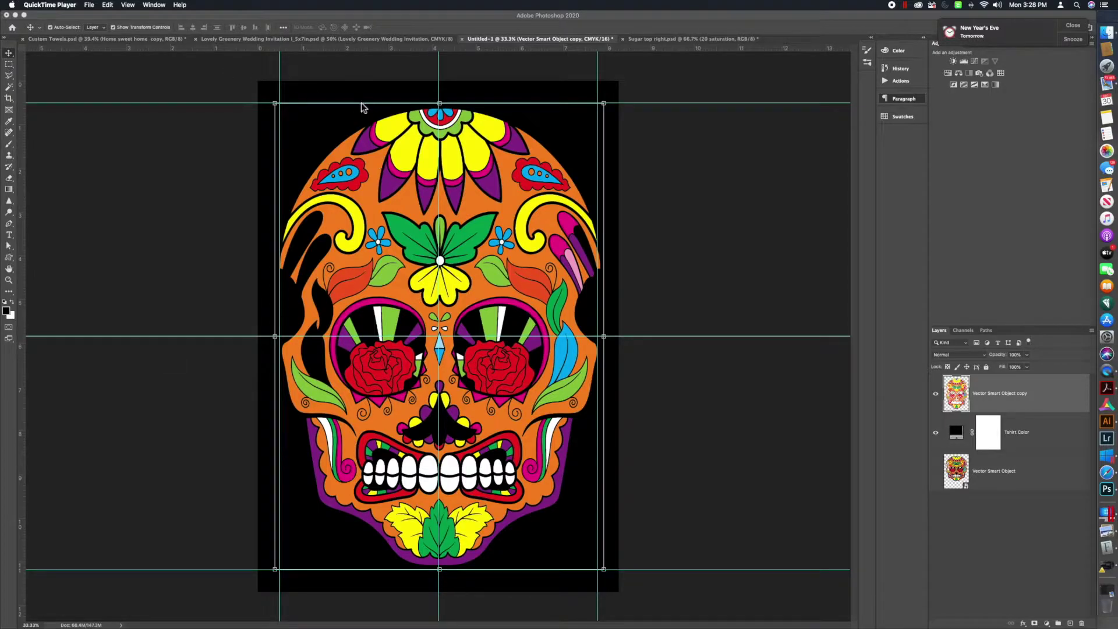
Step: Pick the rectangular marquee, then create a new 4.125 × 6 inch document measured in inches
click(9, 65)
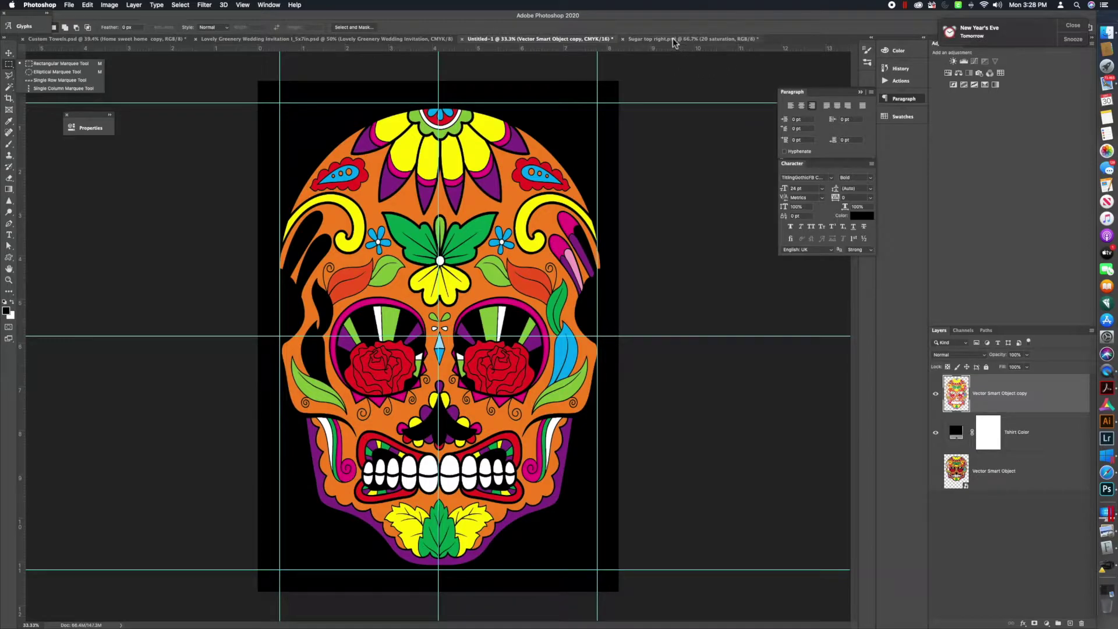
click(68, 5)
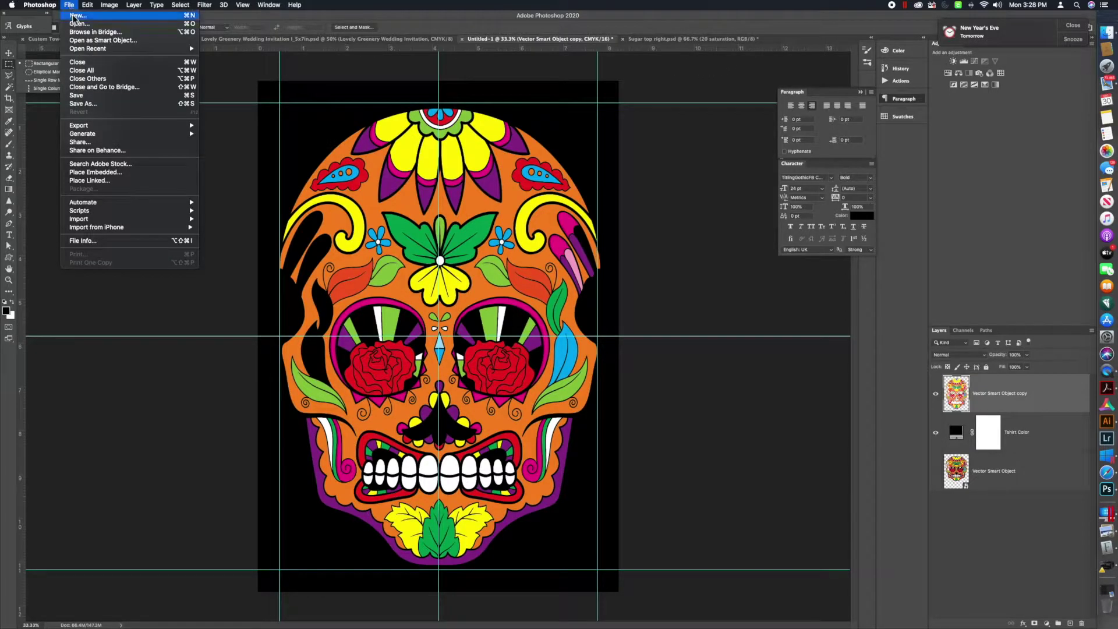
click(76, 16)
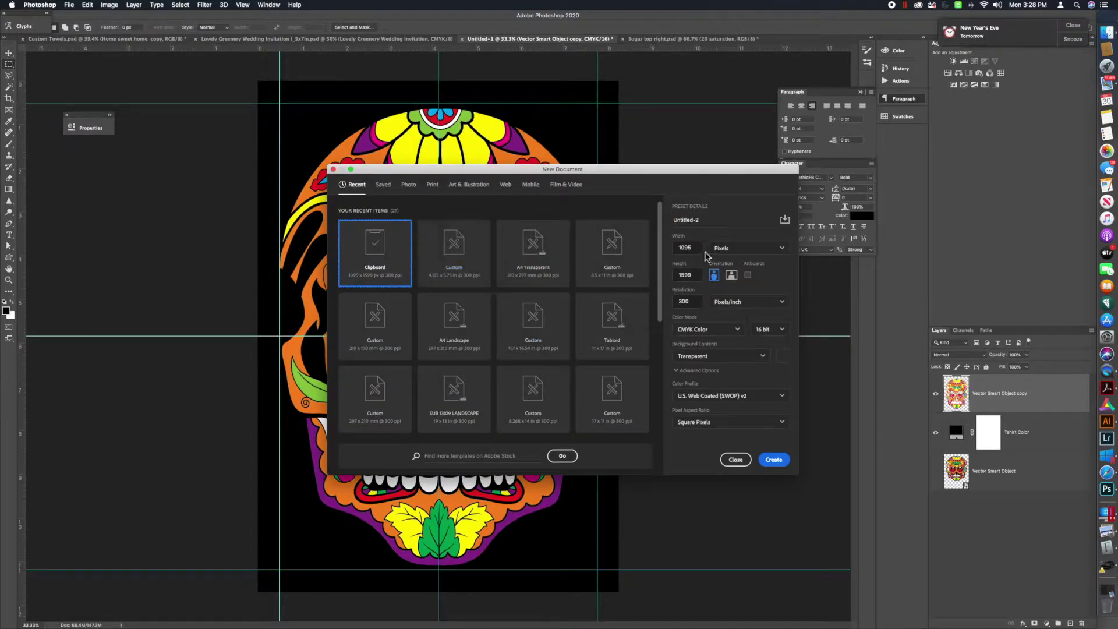
click(782, 248)
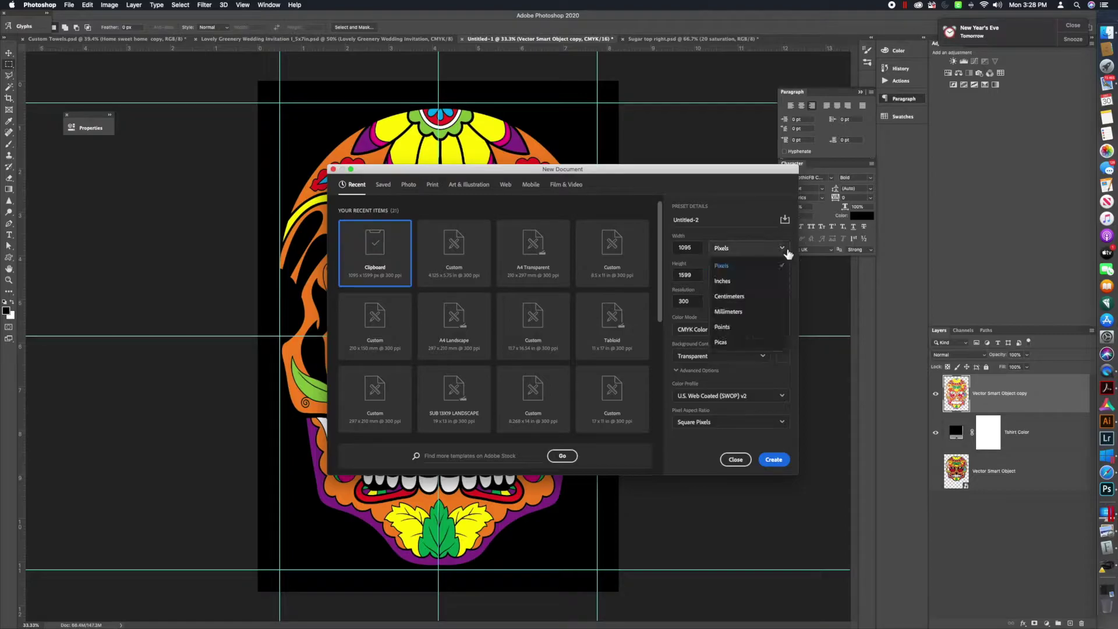
click(742, 277)
double_click(690, 248)
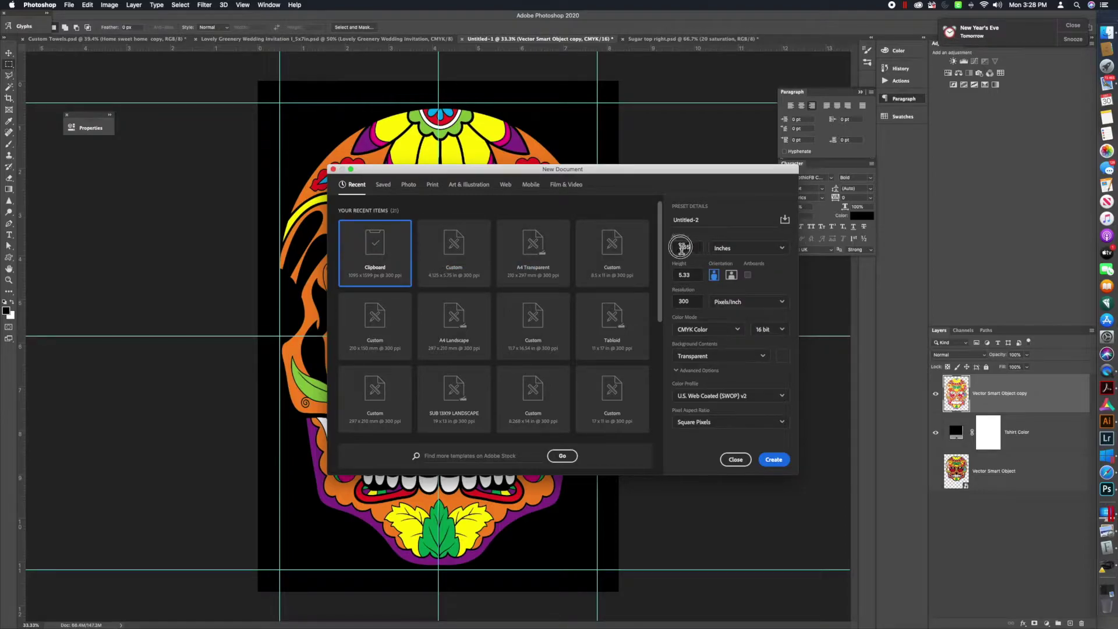
text(4.12)
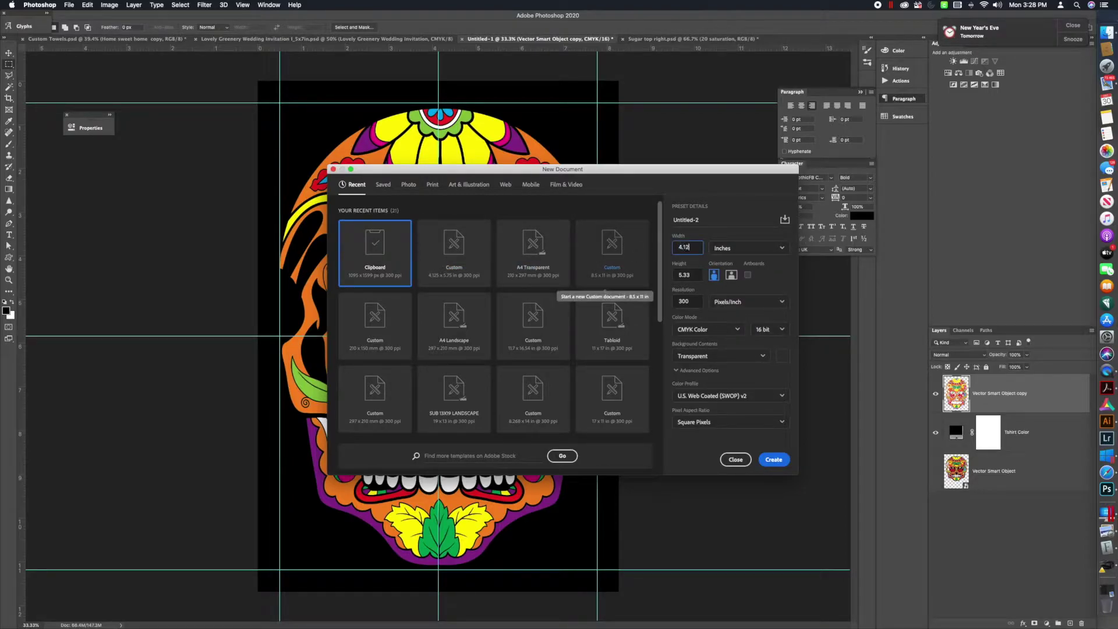
text(5)
key(Tab)
double_click(687, 275)
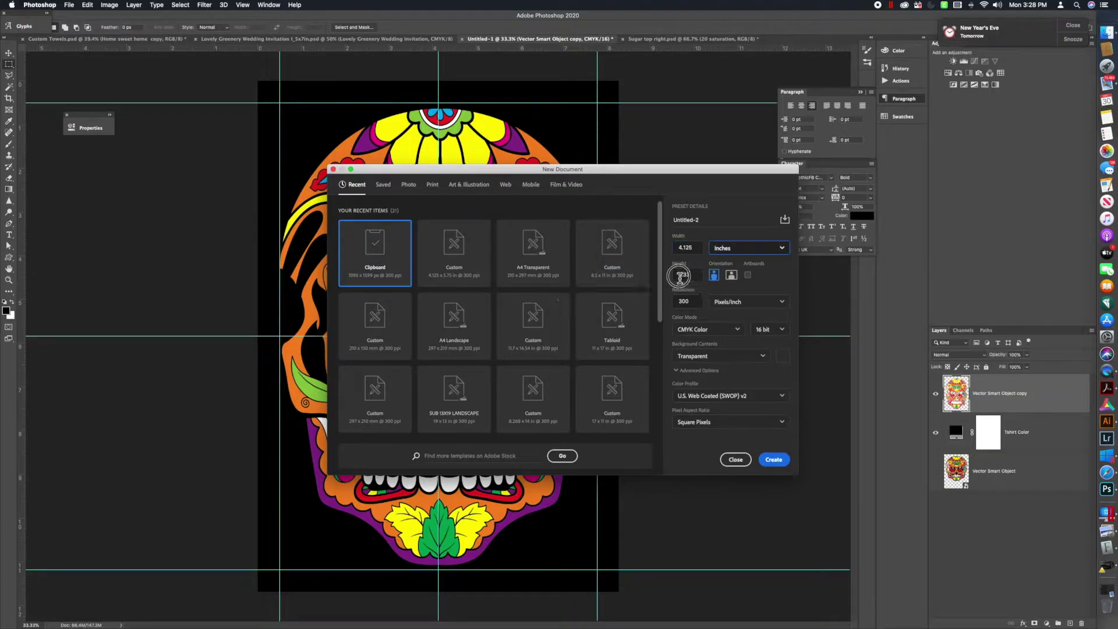
text(6)
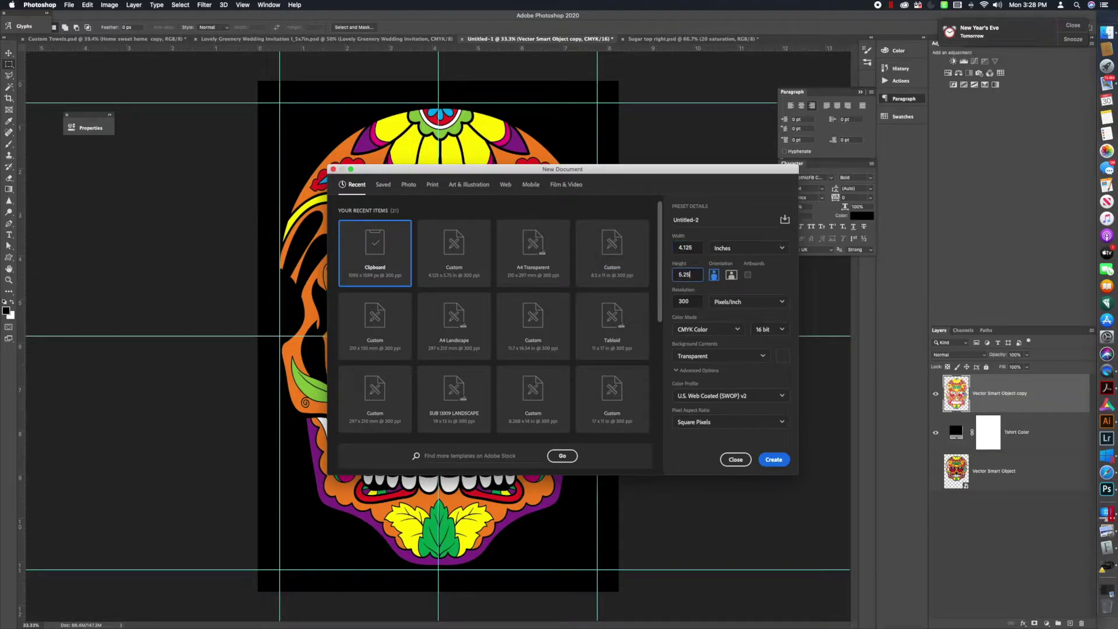
click(772, 460)
click(774, 460)
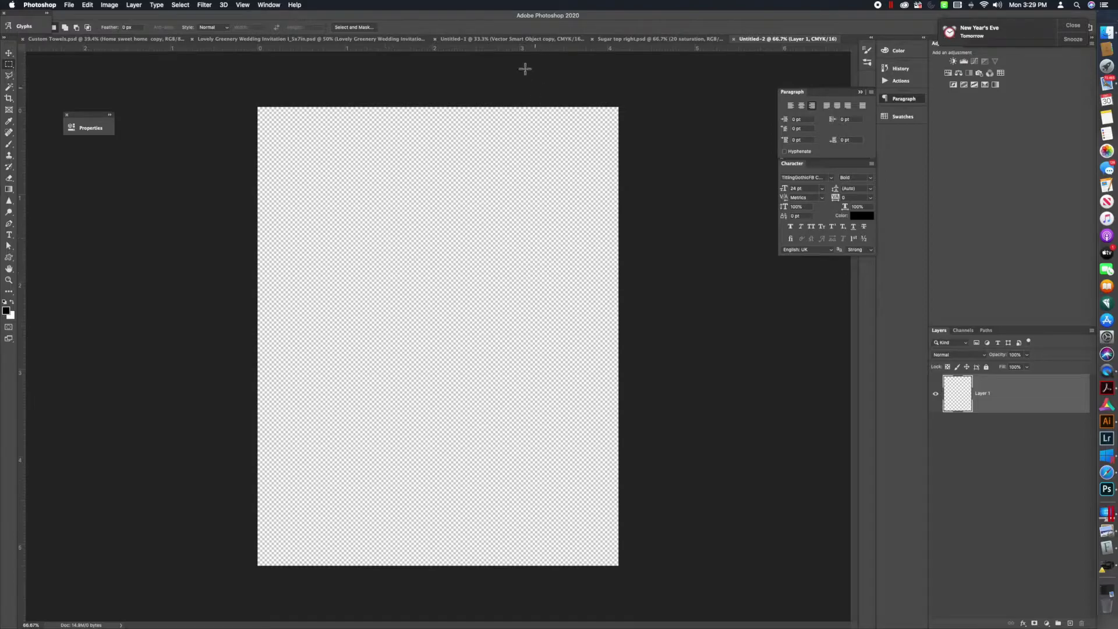
Step: Marquee-select the sugar skull's top-left quarter between the guides in Untitled-1
click(502, 39)
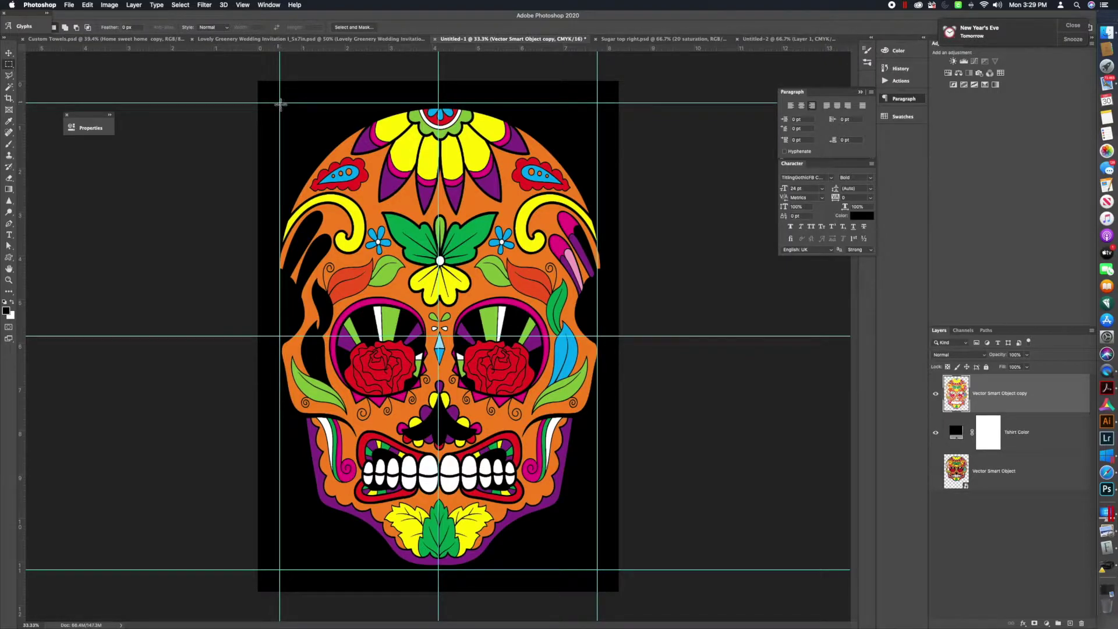
drag(280, 104, 298, 133)
drag(9, 64, 55, 68)
click(280, 105)
drag(279, 104, 439, 336)
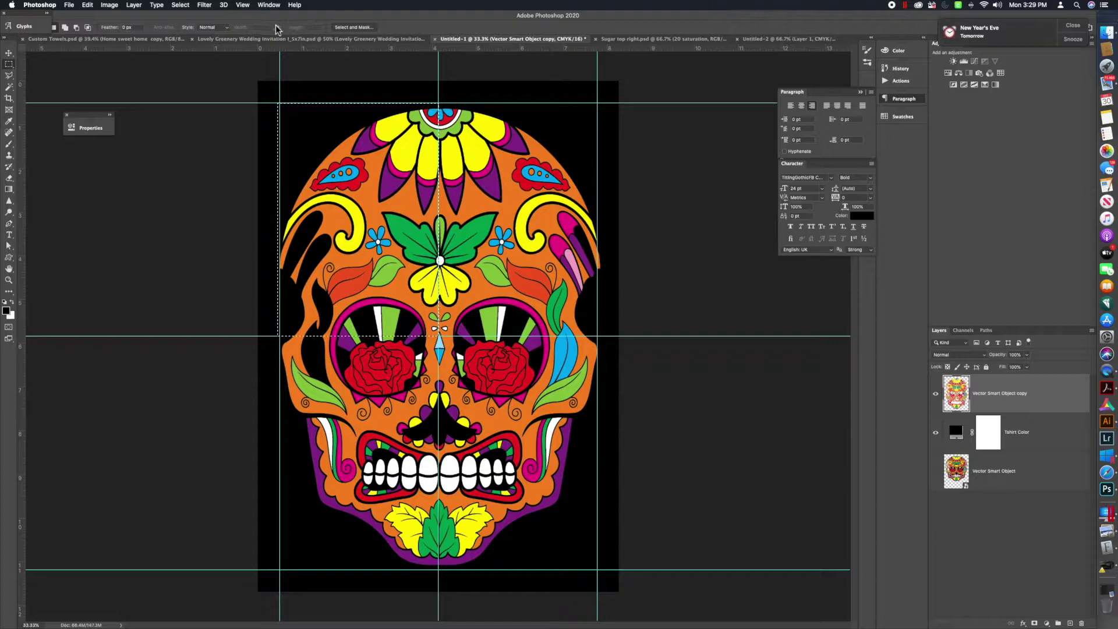
Step: Paste the skull quarter into Untitled-2 and close that document
click(751, 40)
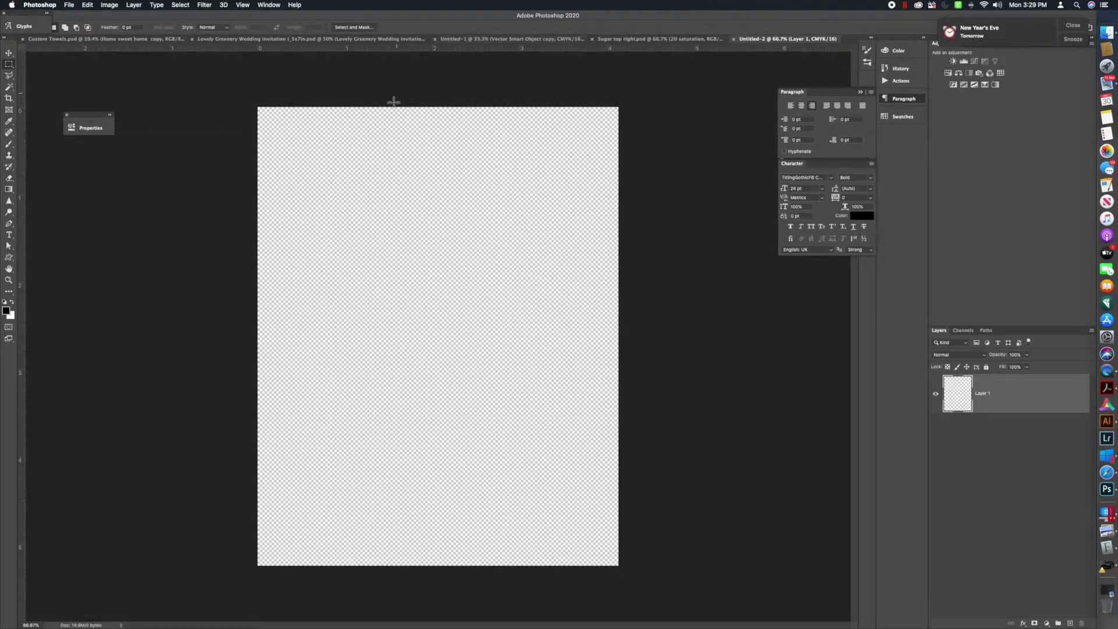
key(super+v)
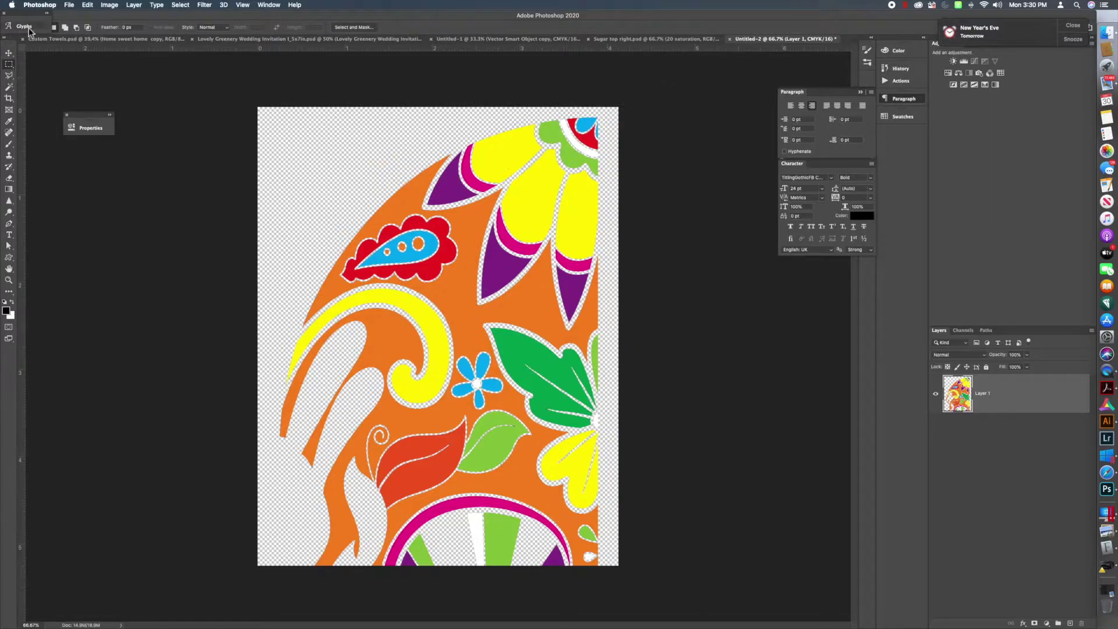
click(730, 40)
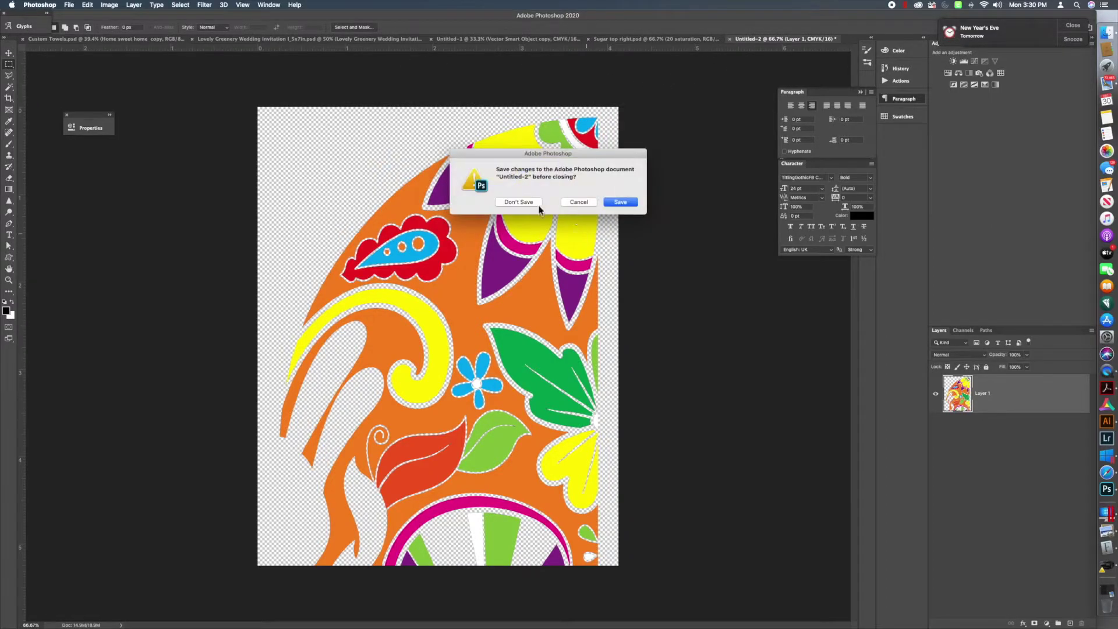
Step: Discard Untitled-2 without saving and start a new document measured in inches
click(514, 217)
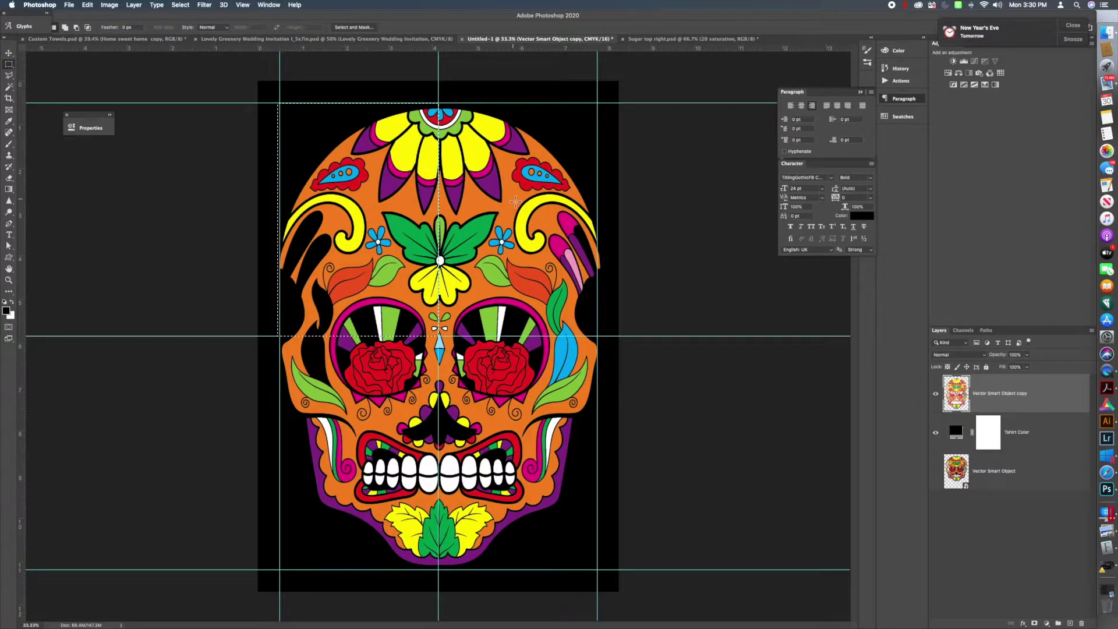
click(69, 6)
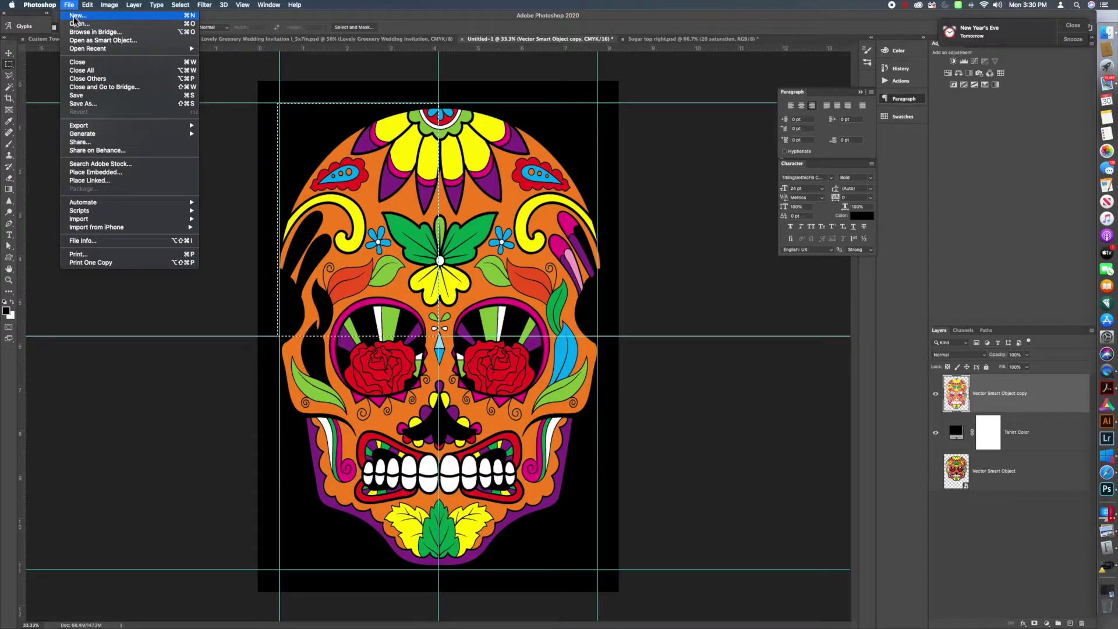
click(76, 16)
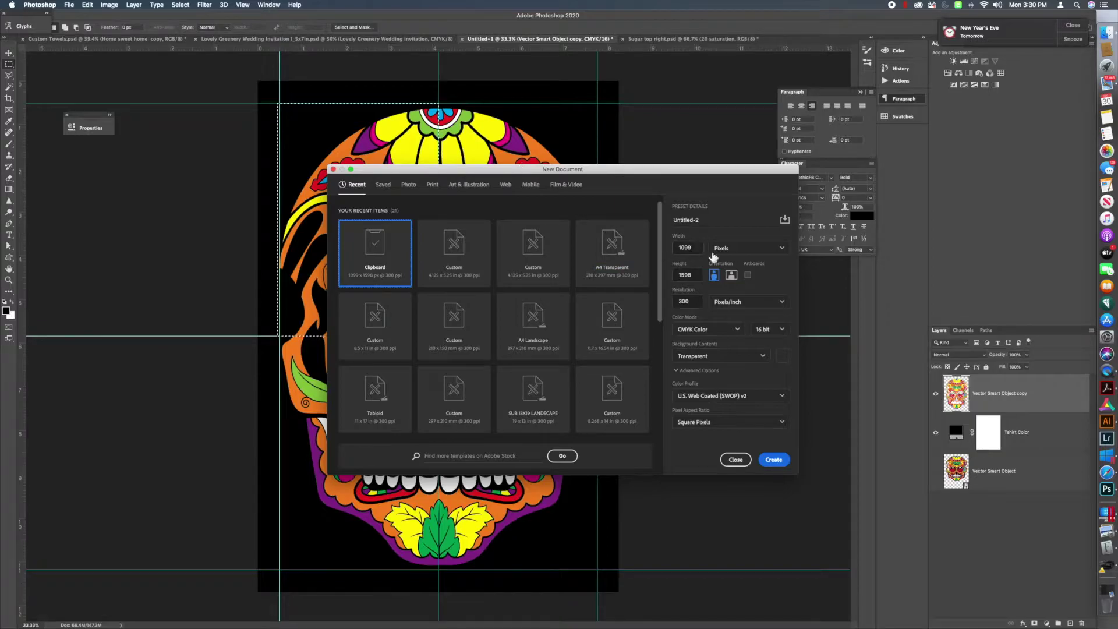
click(714, 250)
click(751, 265)
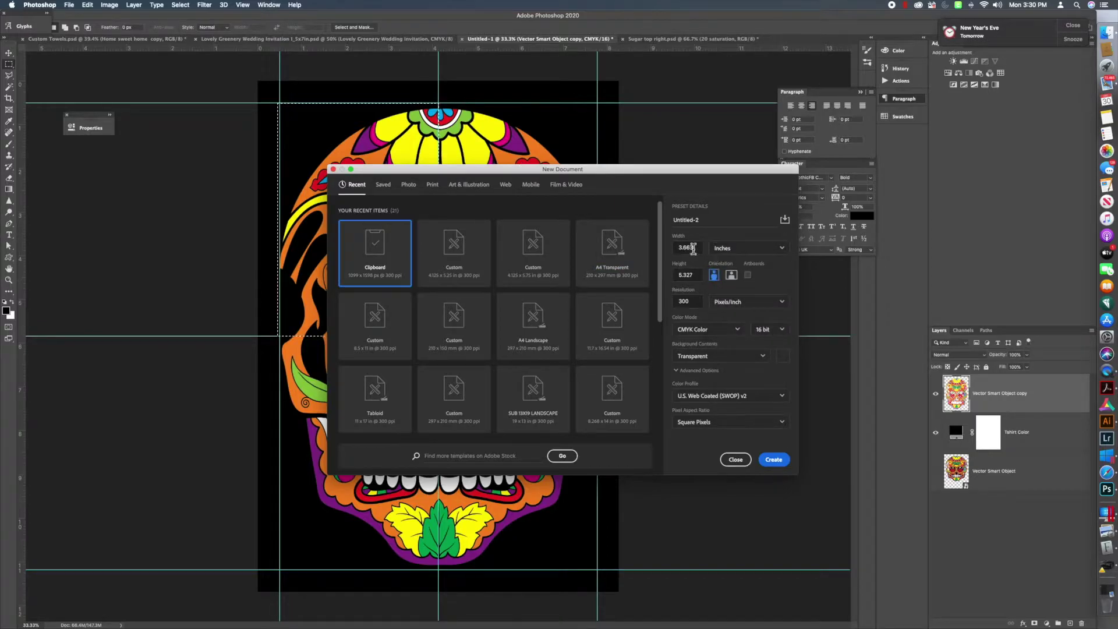
Step: Set width 4.125 in and height 5.75 in, and create the document
double_click(691, 248)
text(4)
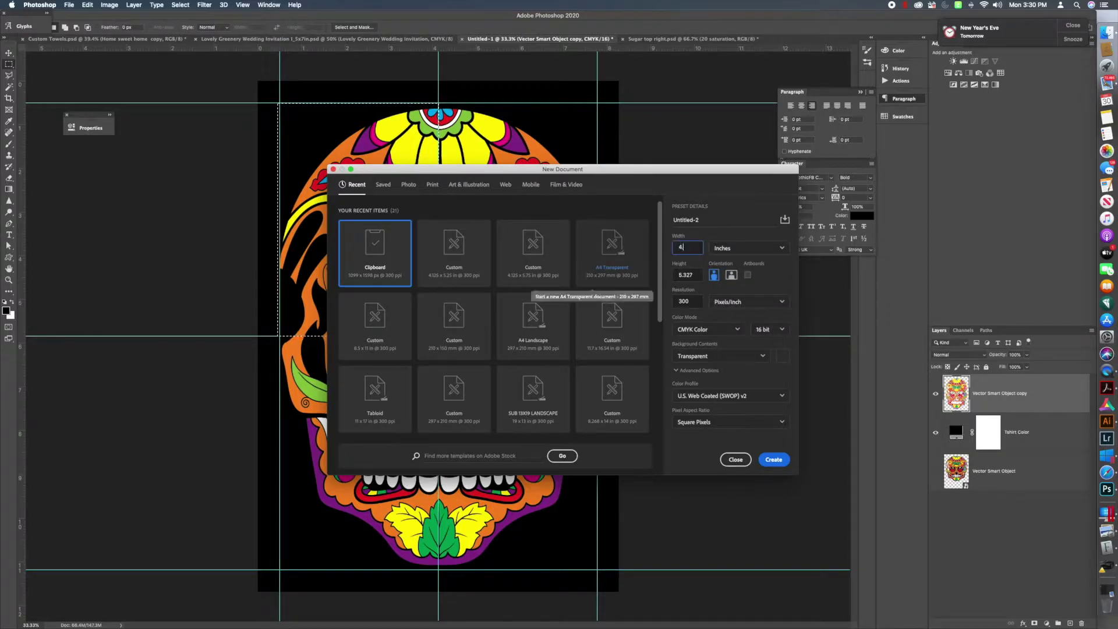
text(.125)
key(Tab)
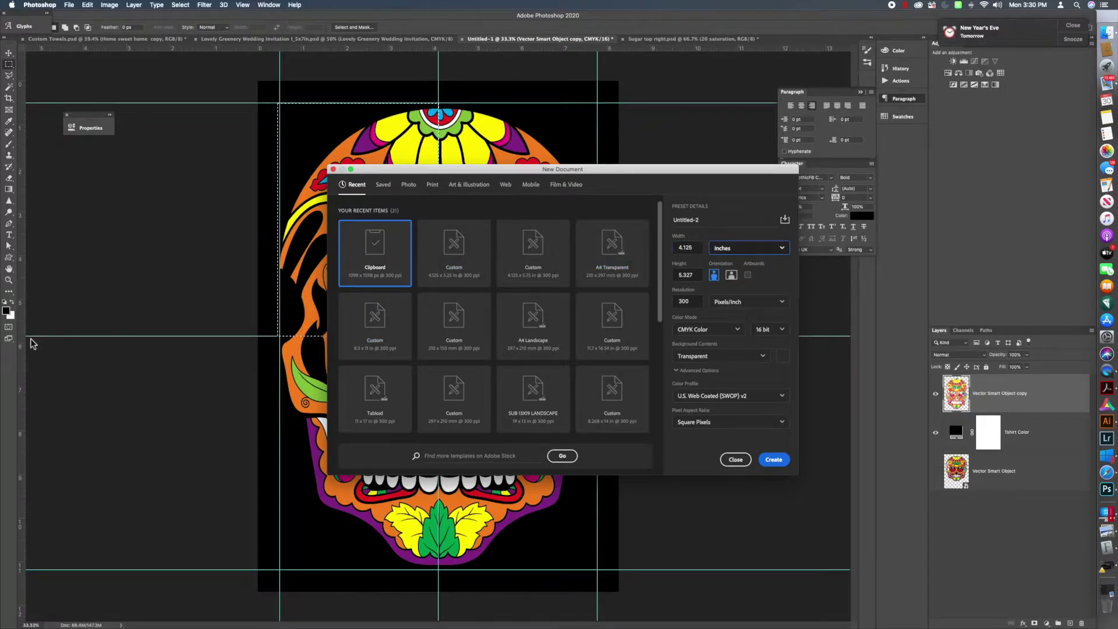
click(677, 275)
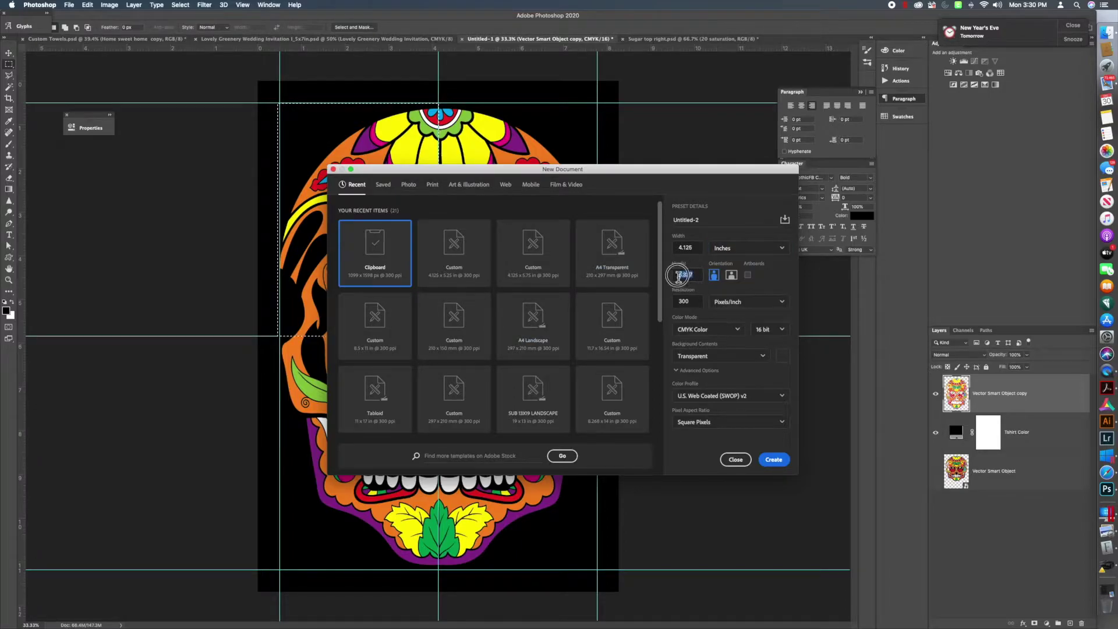
text(5.75)
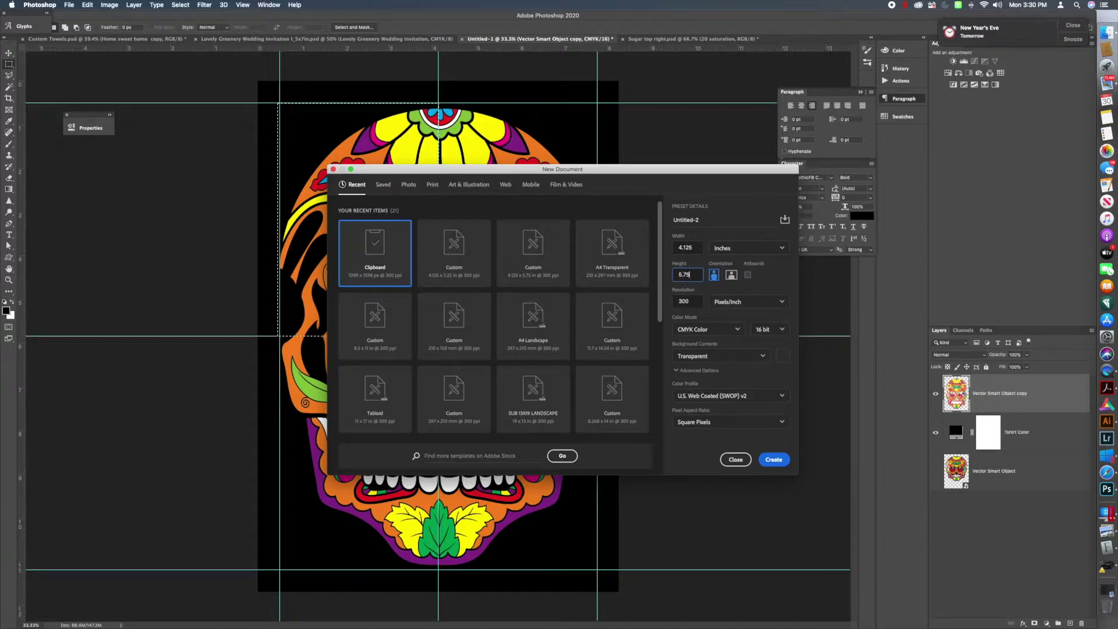
click(774, 460)
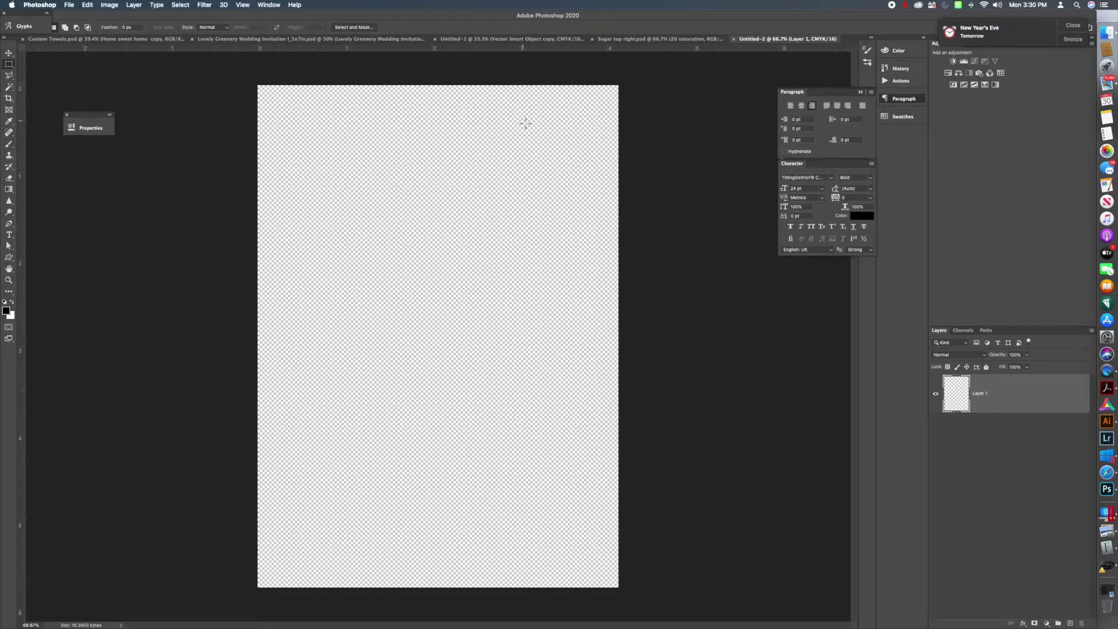
Step: Paste the skull quarter, add a new layer, and sample the paisley shape's red
key(super+v)
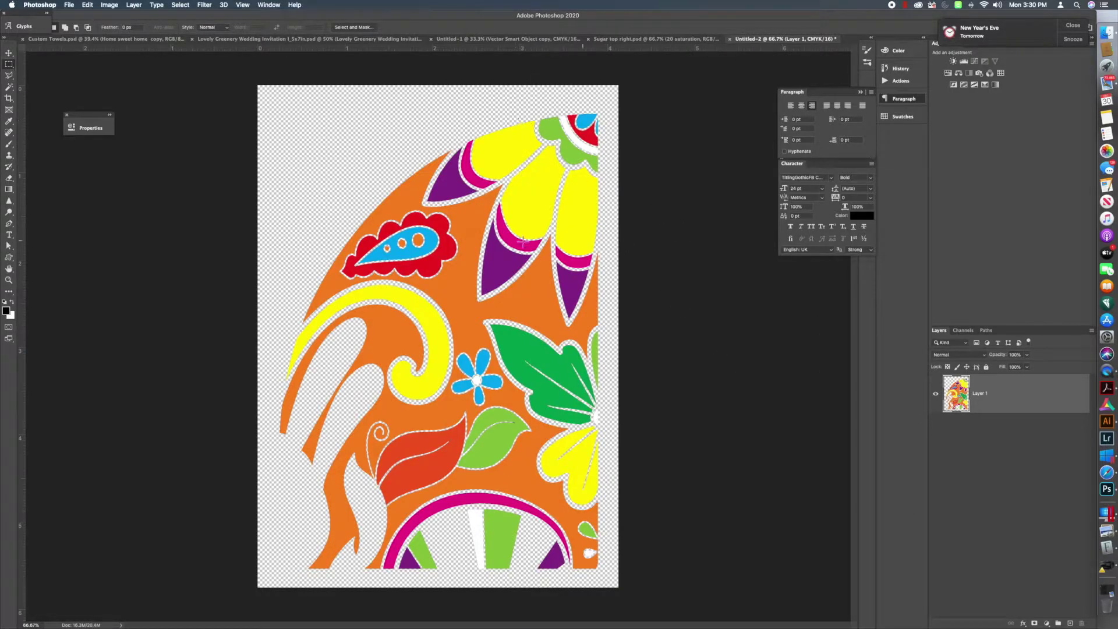
click(1072, 623)
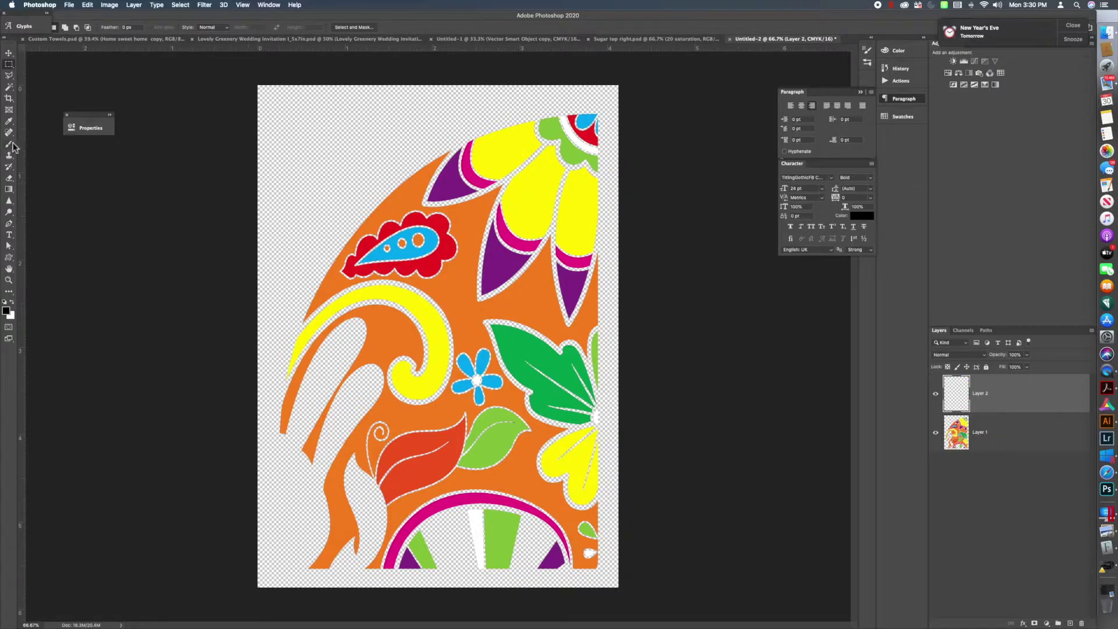
click(9, 235)
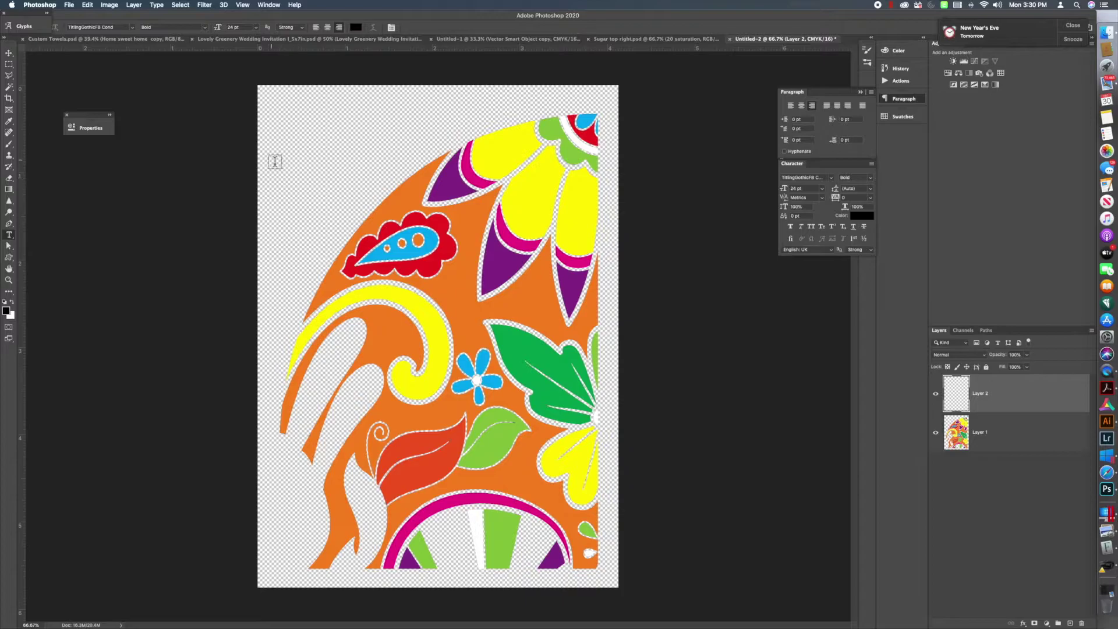
click(10, 121)
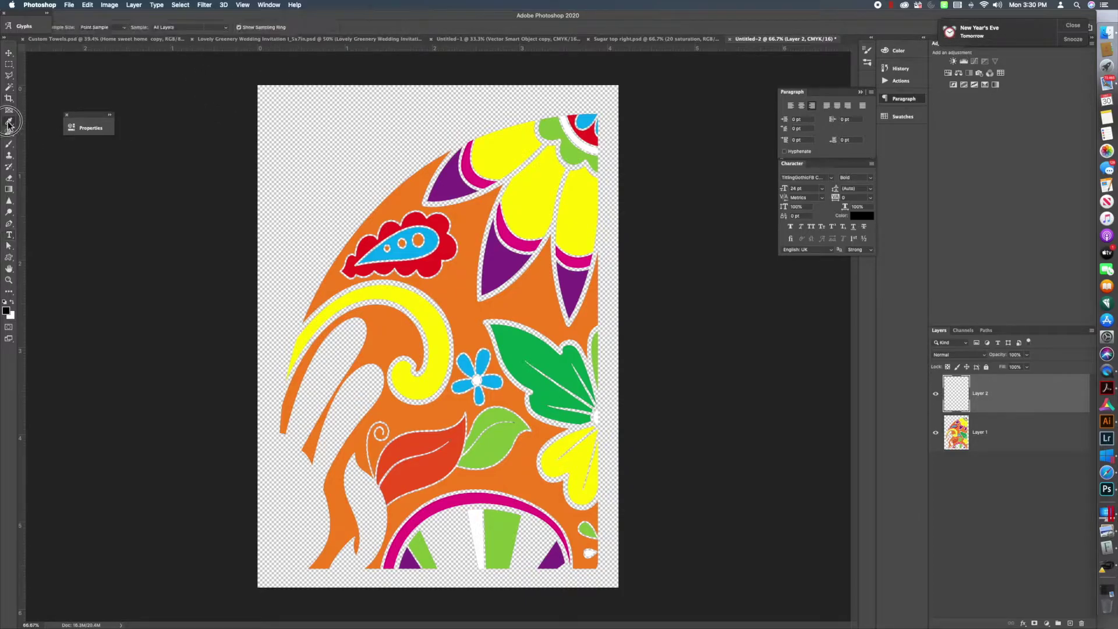
click(419, 222)
Step: Type the red 'saturation 10' label and move it across the top of the canvas
click(9, 235)
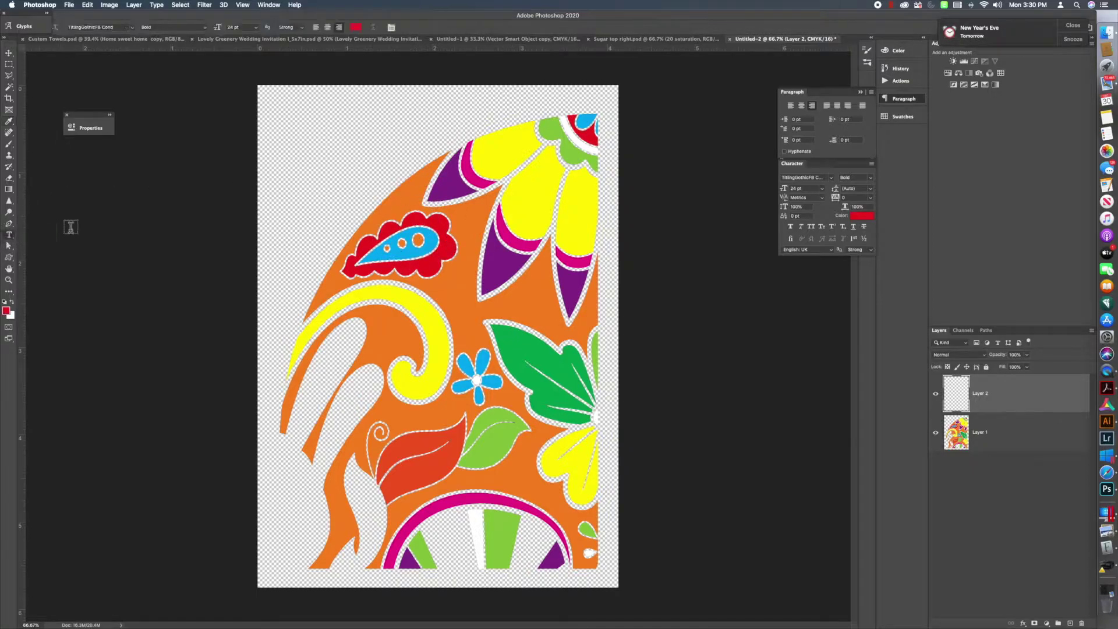
click(284, 125)
text(Cassandra)
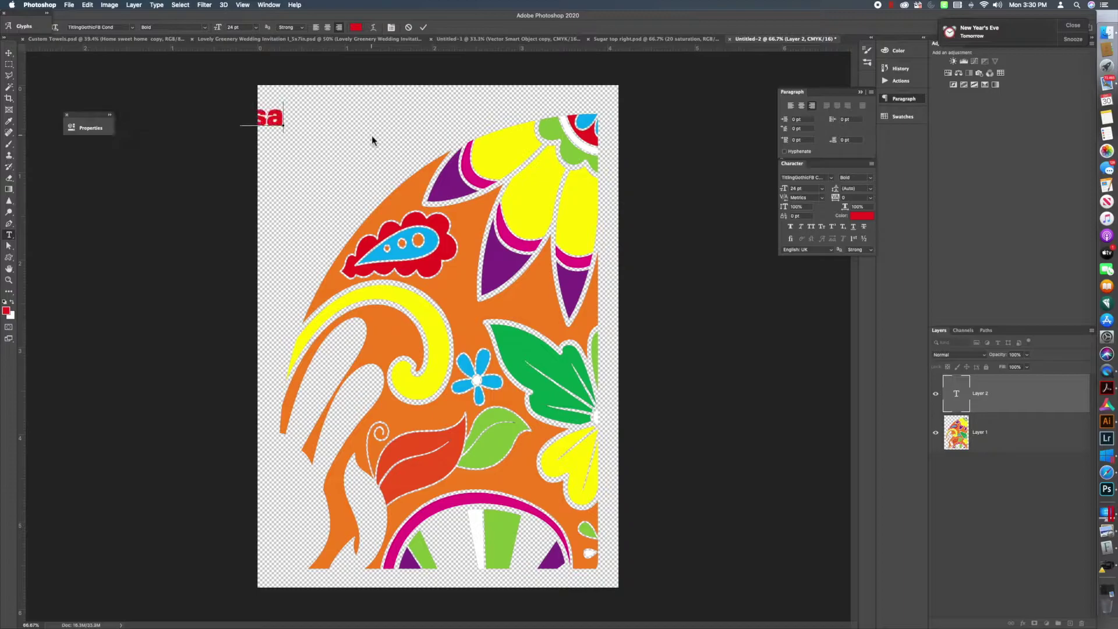
text( & Jason)
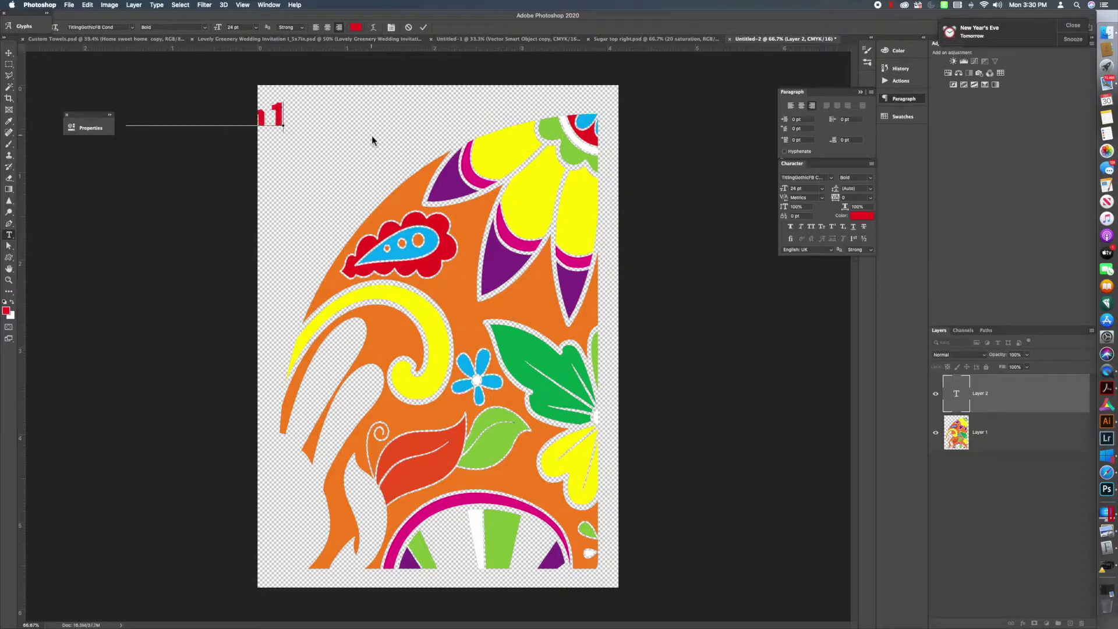
text(0)
click(10, 54)
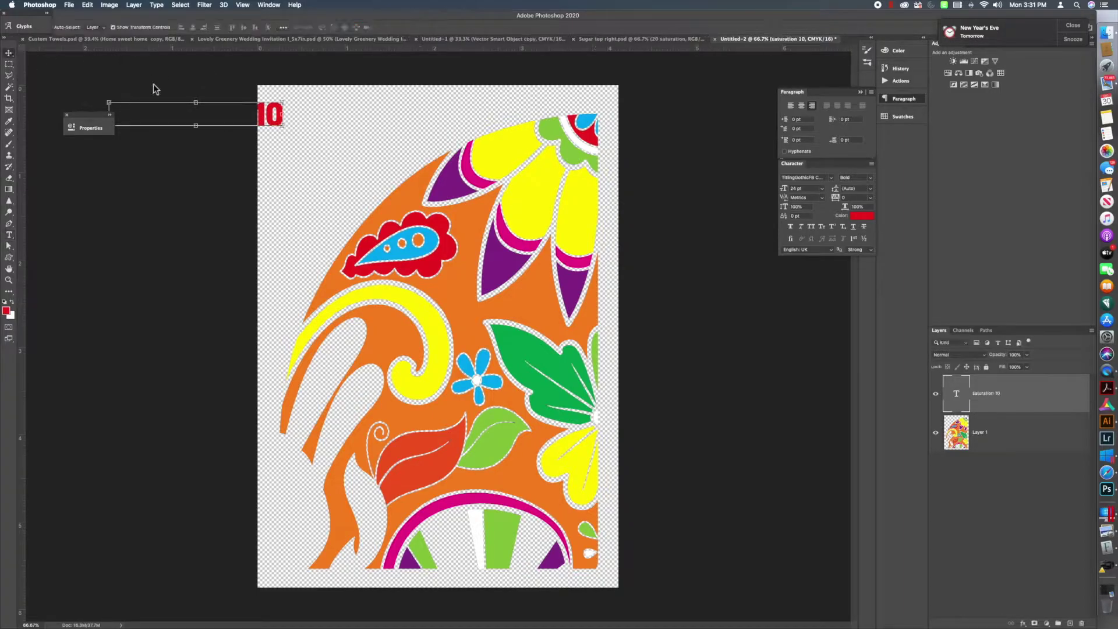
drag(273, 124, 449, 136)
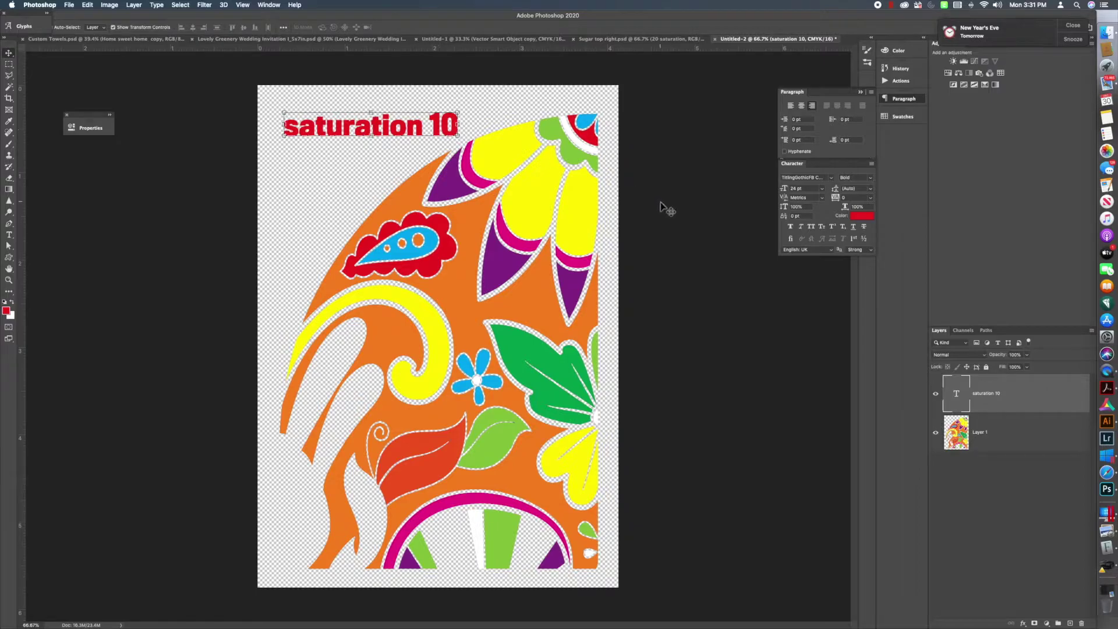
click(68, 5)
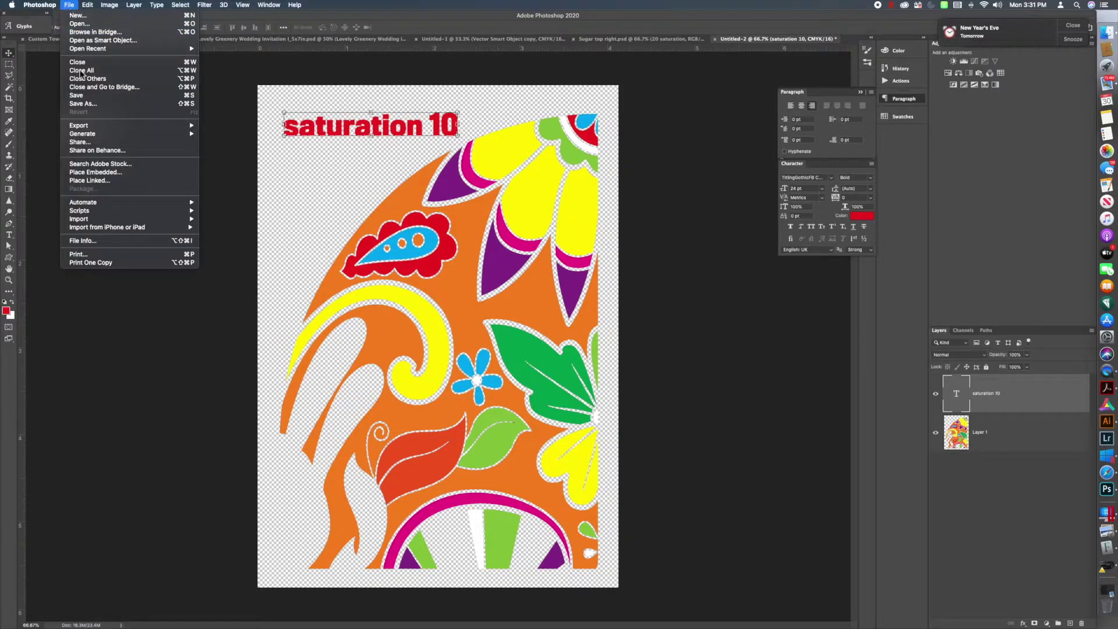
Step: Quick-export the labelled skull quarter as a PNG file
mouse_move(105, 128)
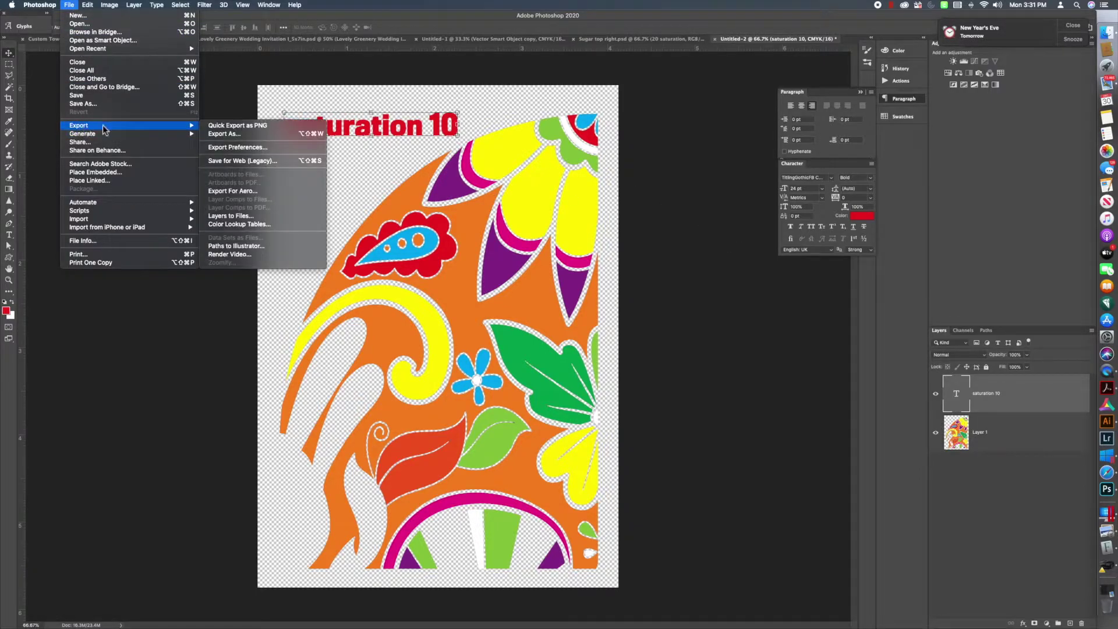
click(239, 126)
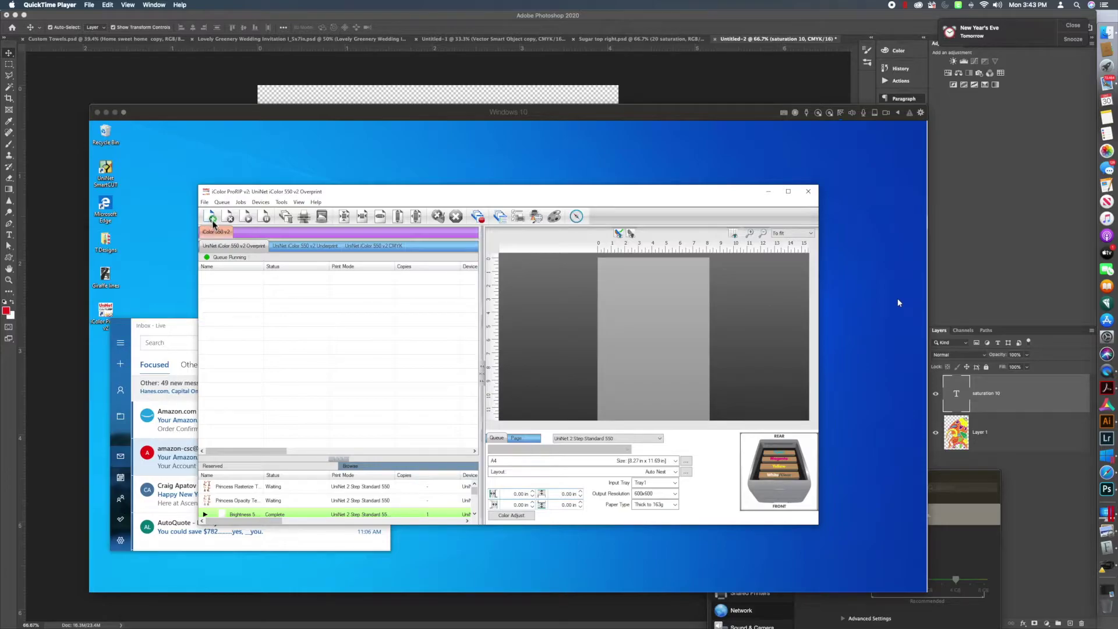
Step: Add the Brightness 5 image from the Testing folder as a new print job
click(213, 224)
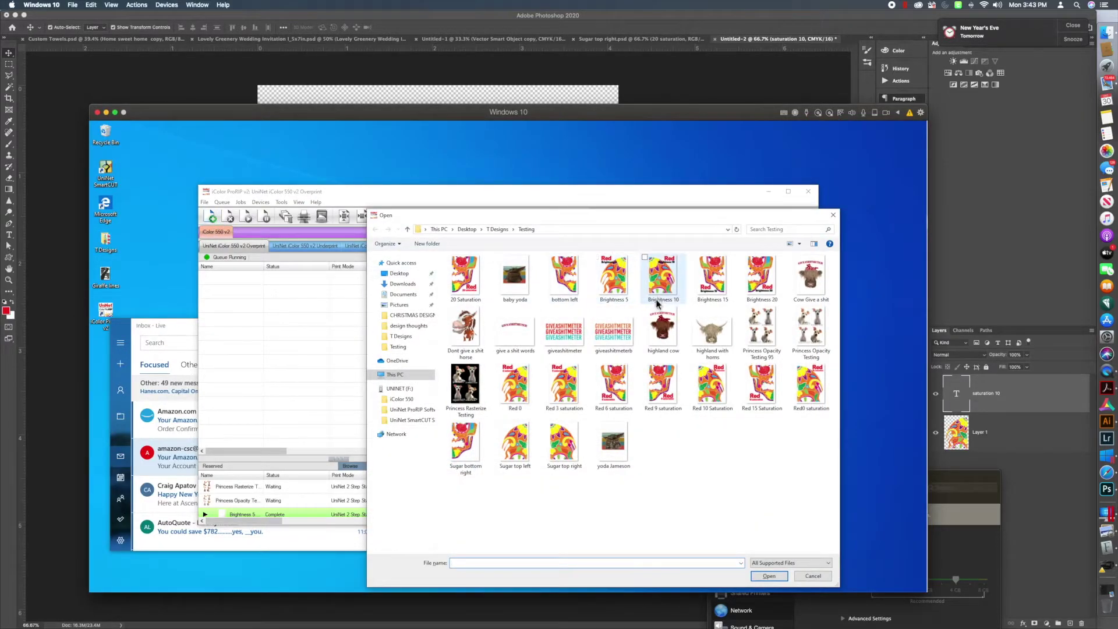
click(619, 287)
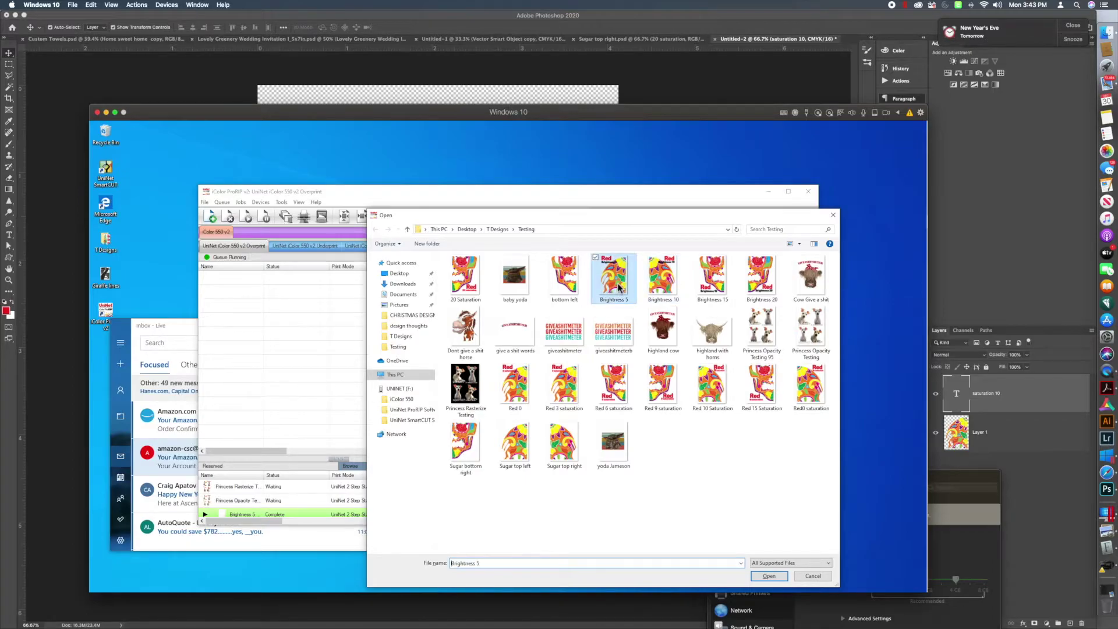
click(769, 575)
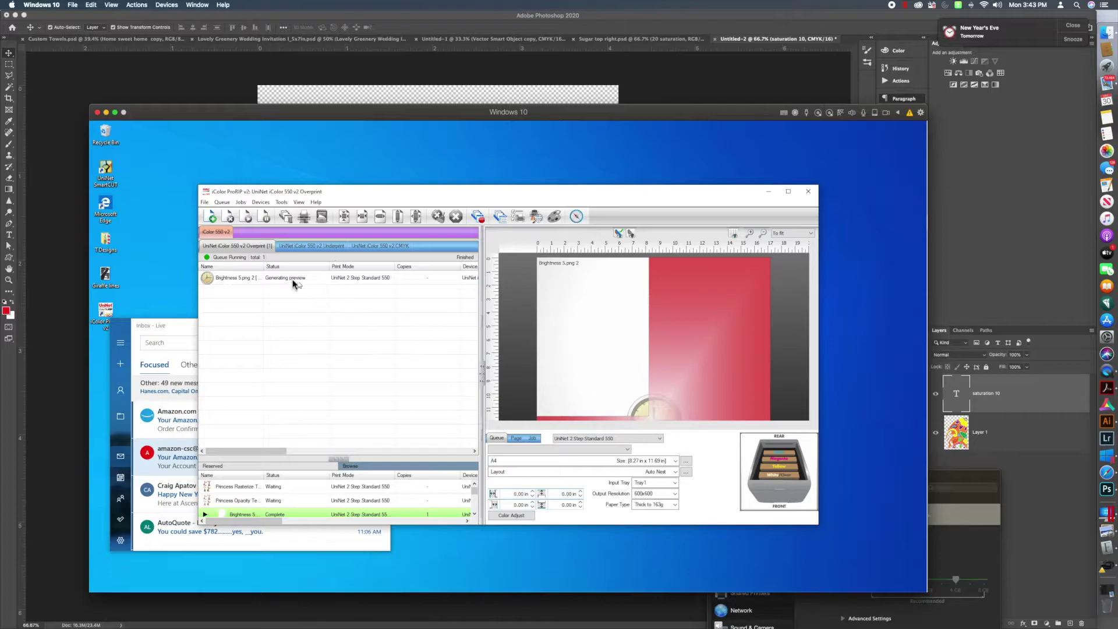
Step: Set the Brightness 5 job's height to 5.25 in, scaling it to about 21.91%
click(263, 280)
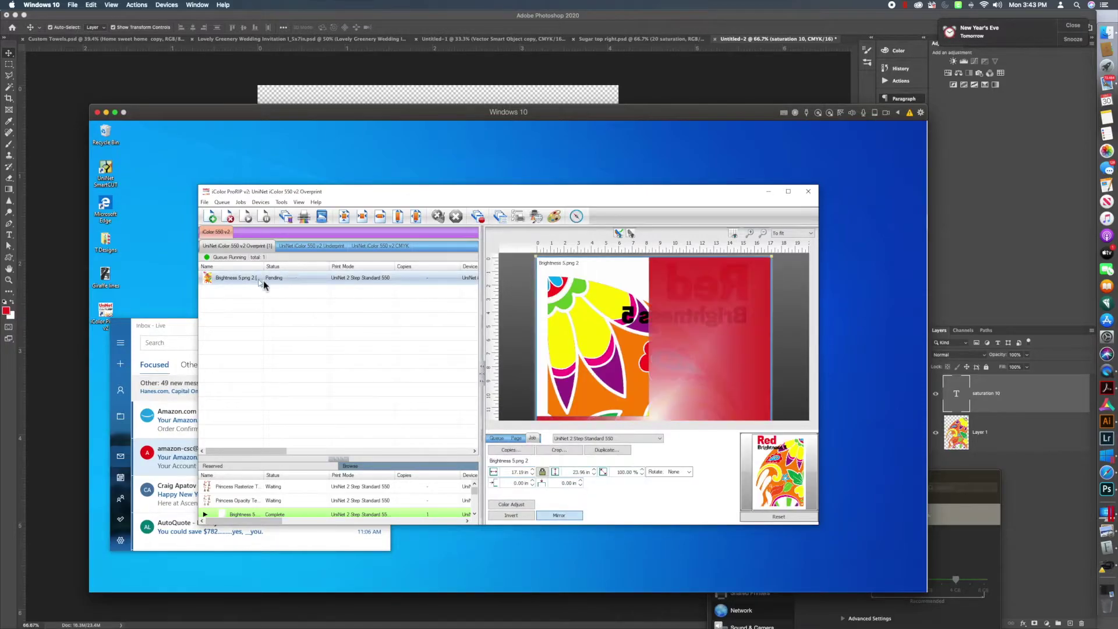
double_click(582, 472)
text(5.25)
key(Return)
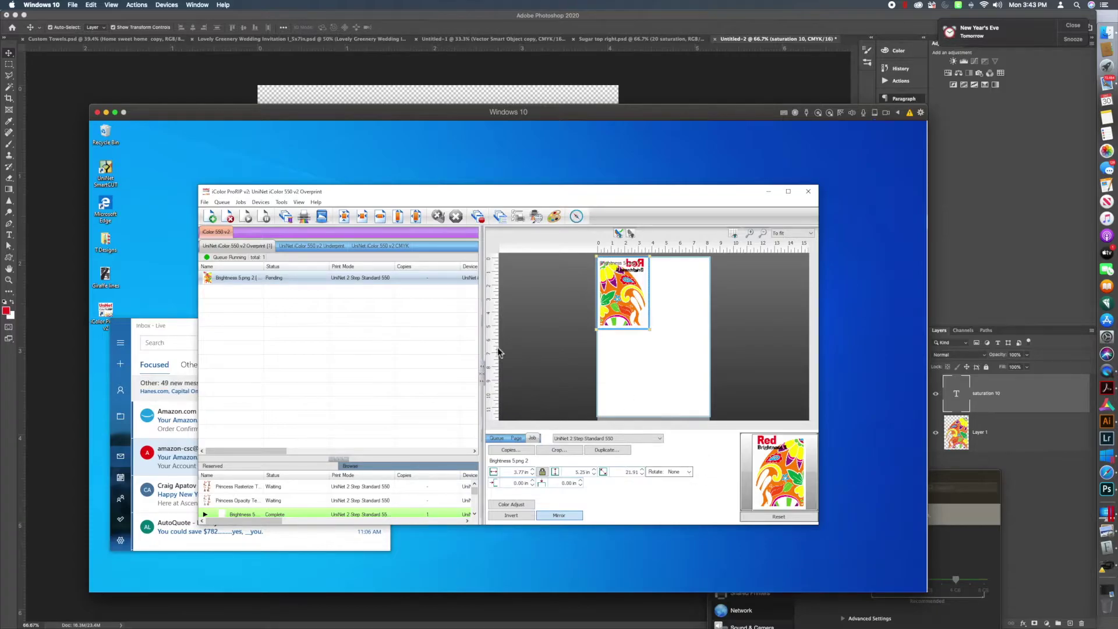
Step: Add the Brightness 10 image as a new job
click(212, 218)
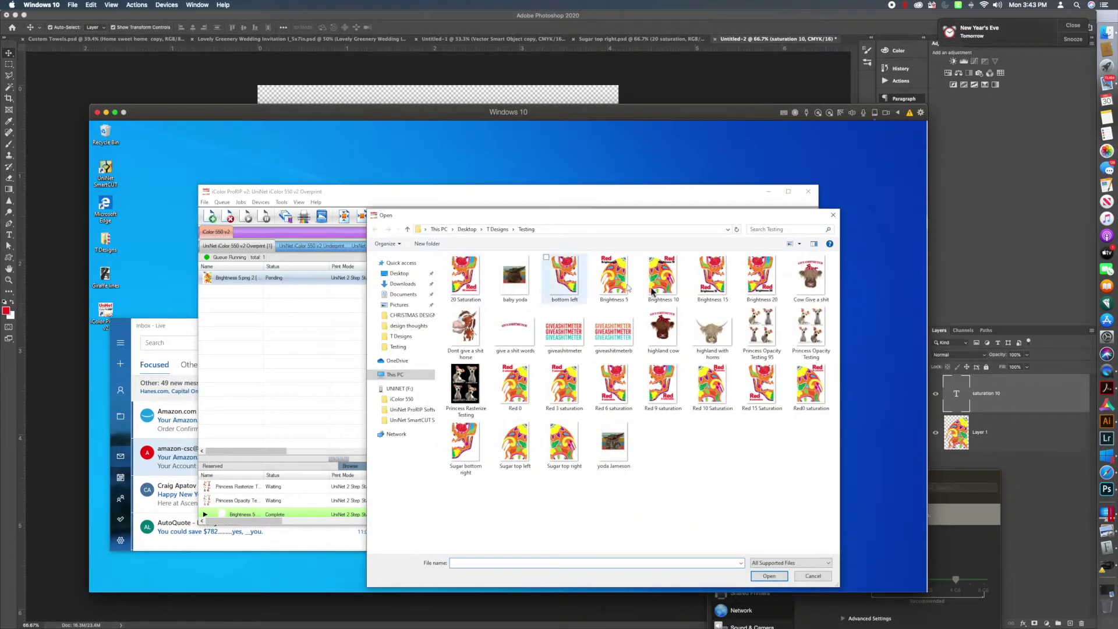
click(664, 290)
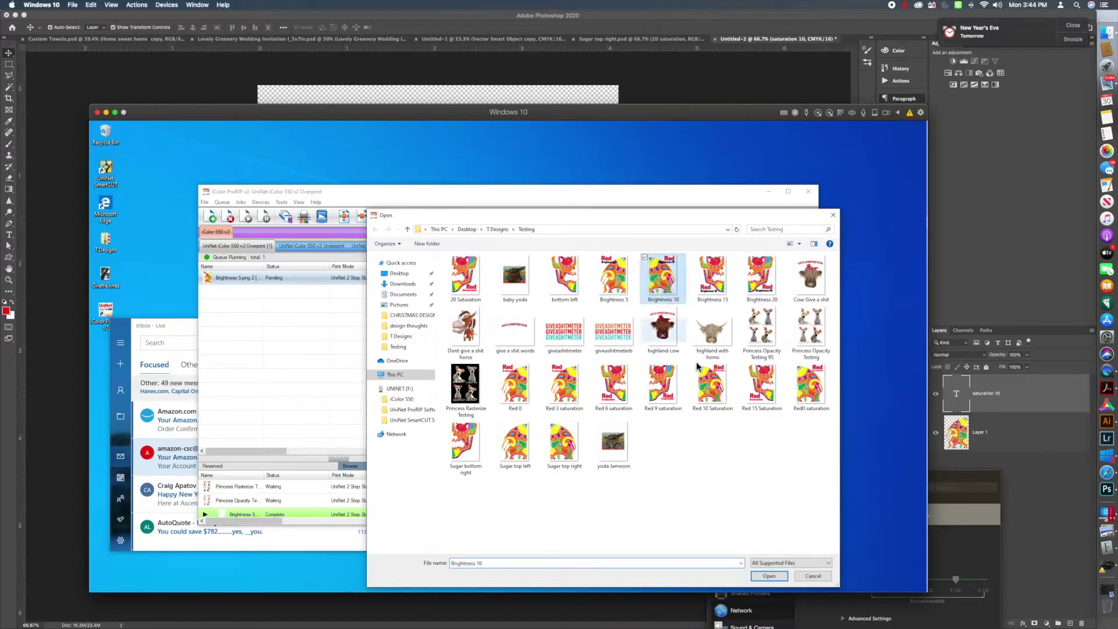
click(770, 576)
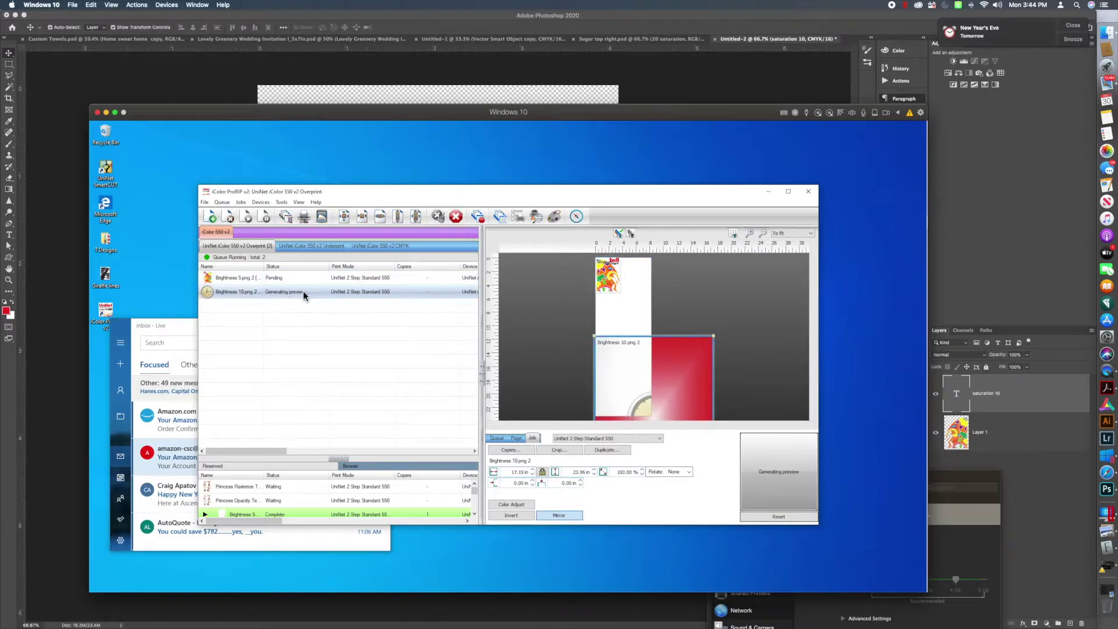
Step: Resize the Brightness 10 job to 5.25 in tall
click(282, 294)
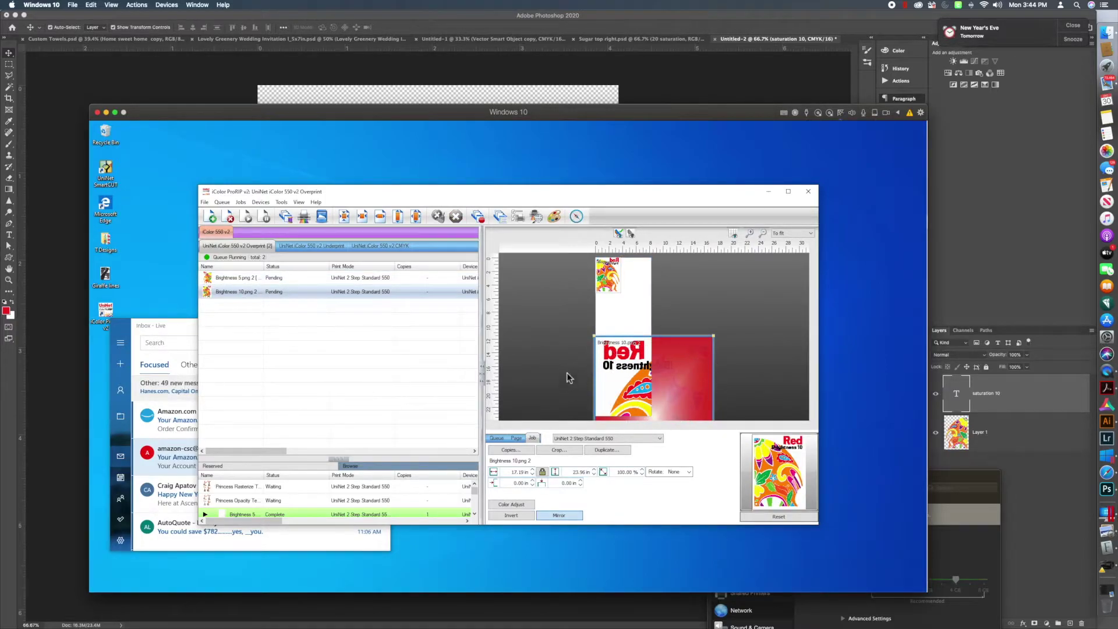
double_click(577, 472)
text(5.25)
key(Return)
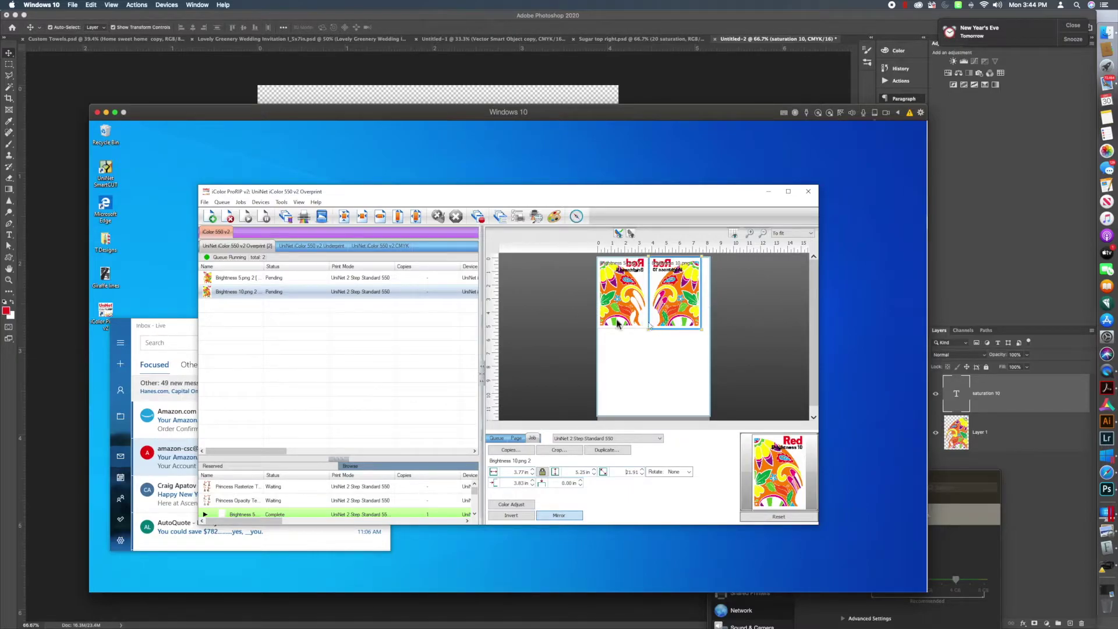
click(286, 279)
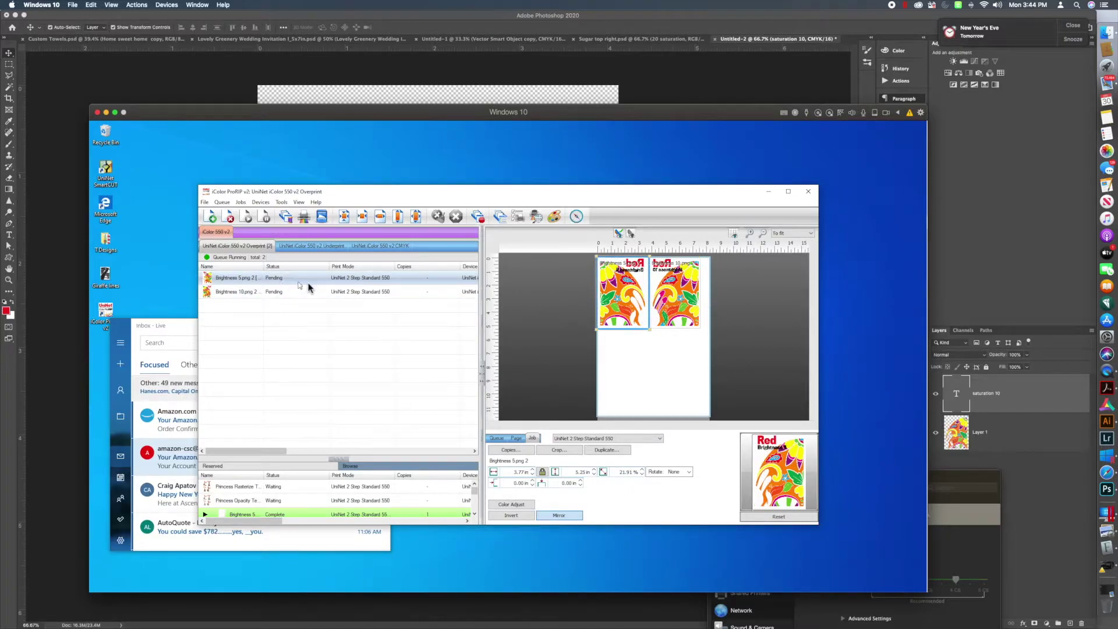
Step: Delete the Brightness 5 job and re-add Brightness 5 after Brightness 10
click(230, 216)
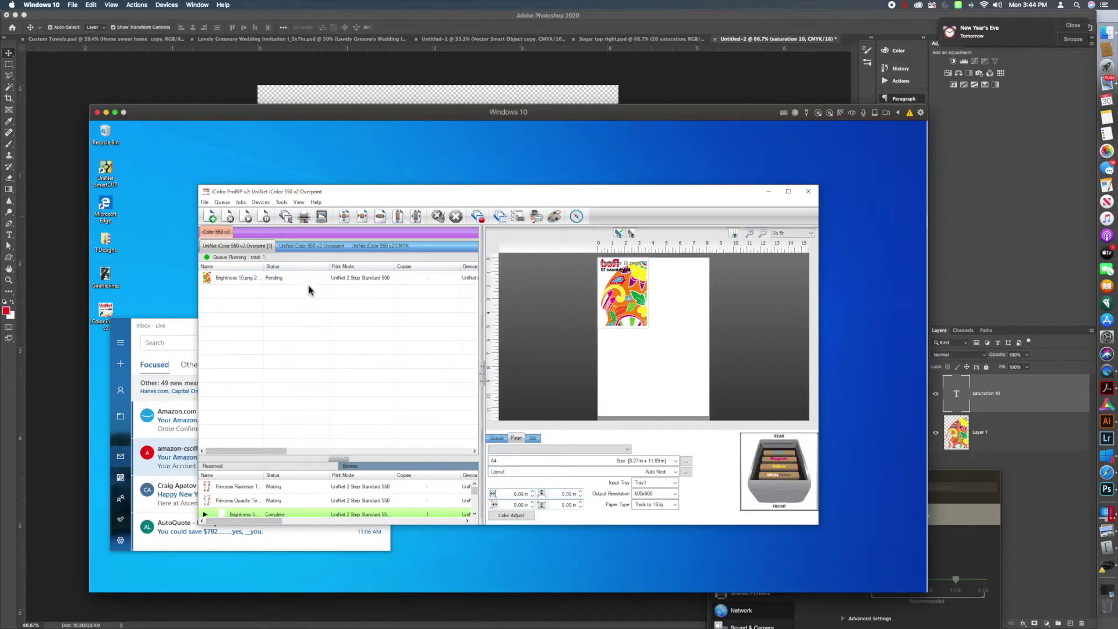
click(270, 279)
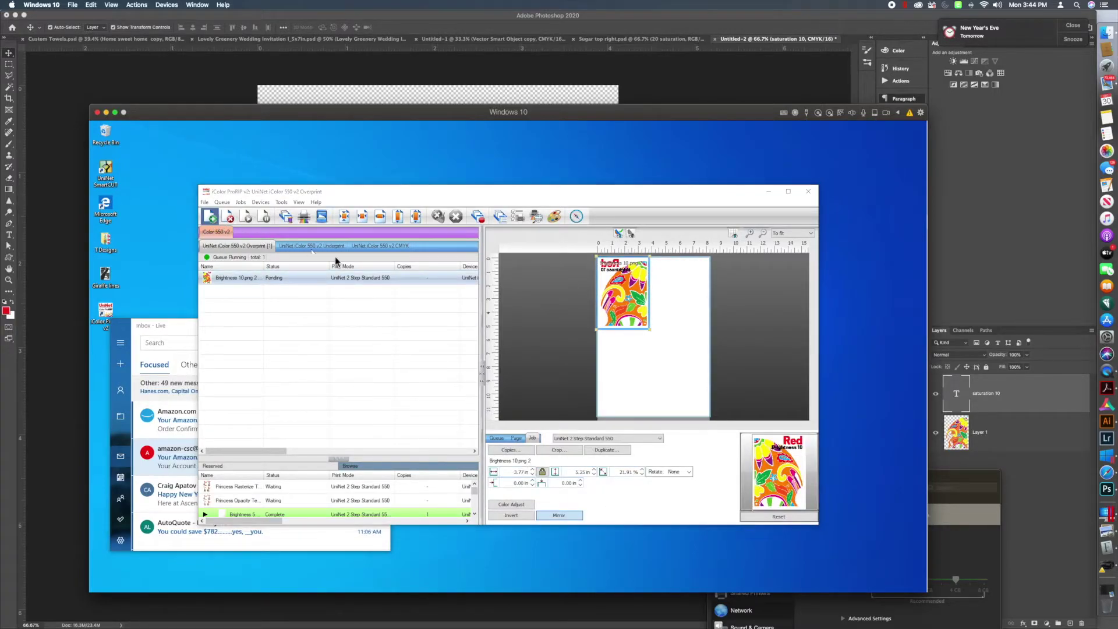
key(ctrl+o)
double_click(546, 287)
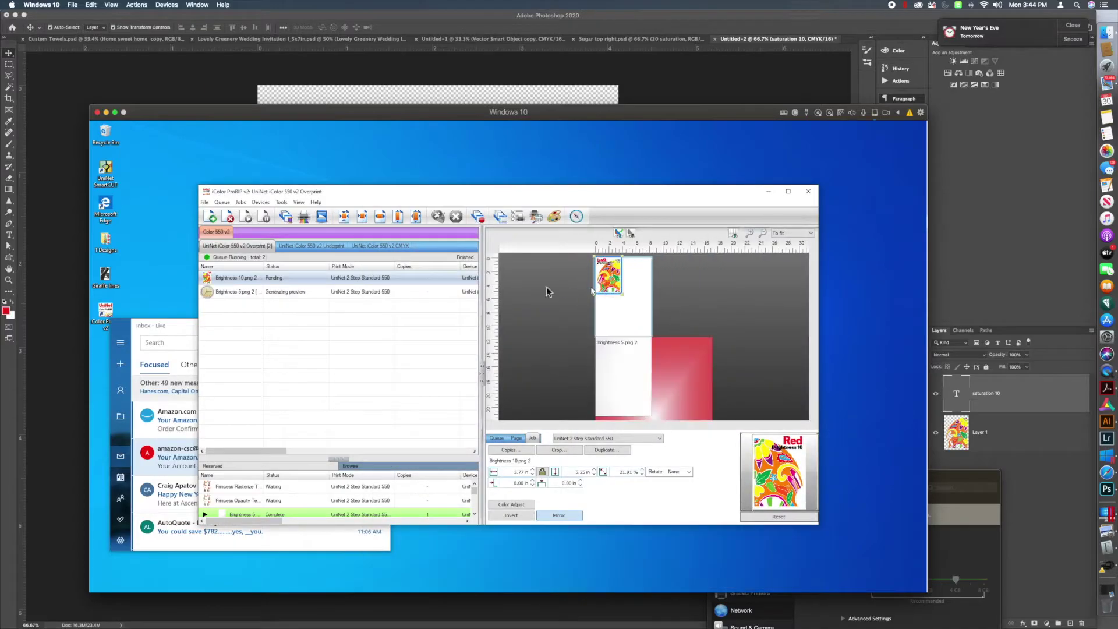
Step: Set the new Brightness 5 job's height to 5.25 in
click(293, 295)
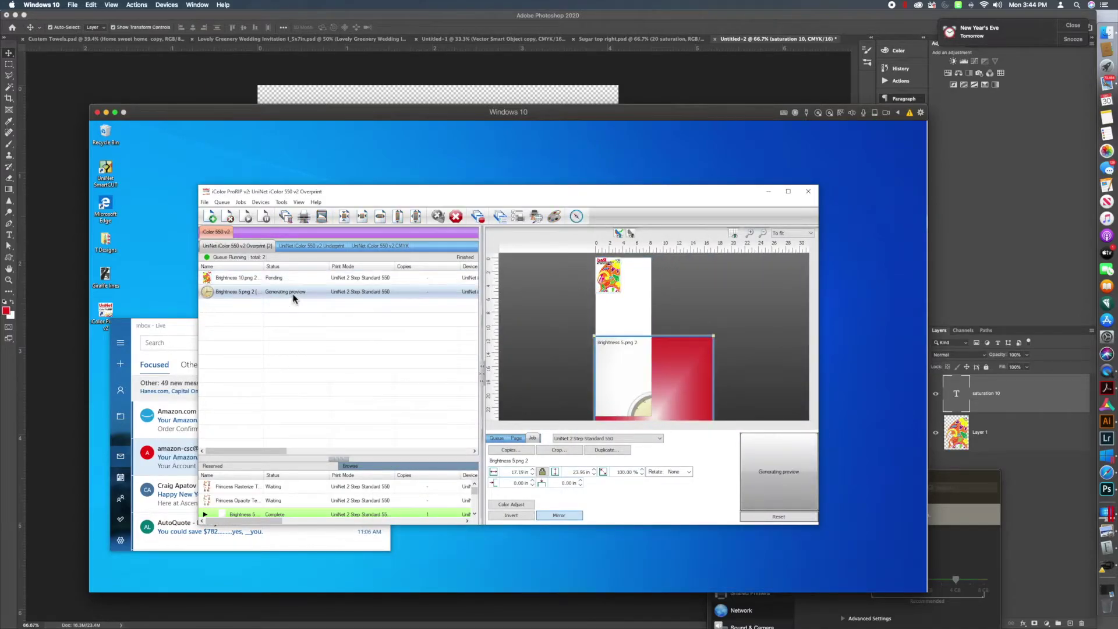
double_click(574, 471)
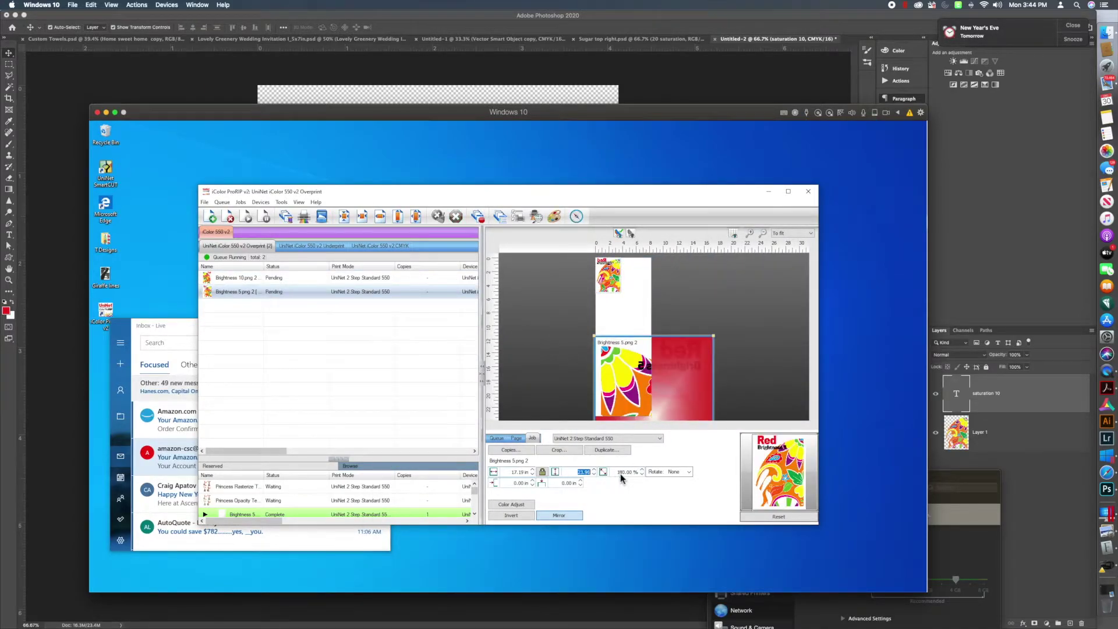
text(5.25)
key(Return)
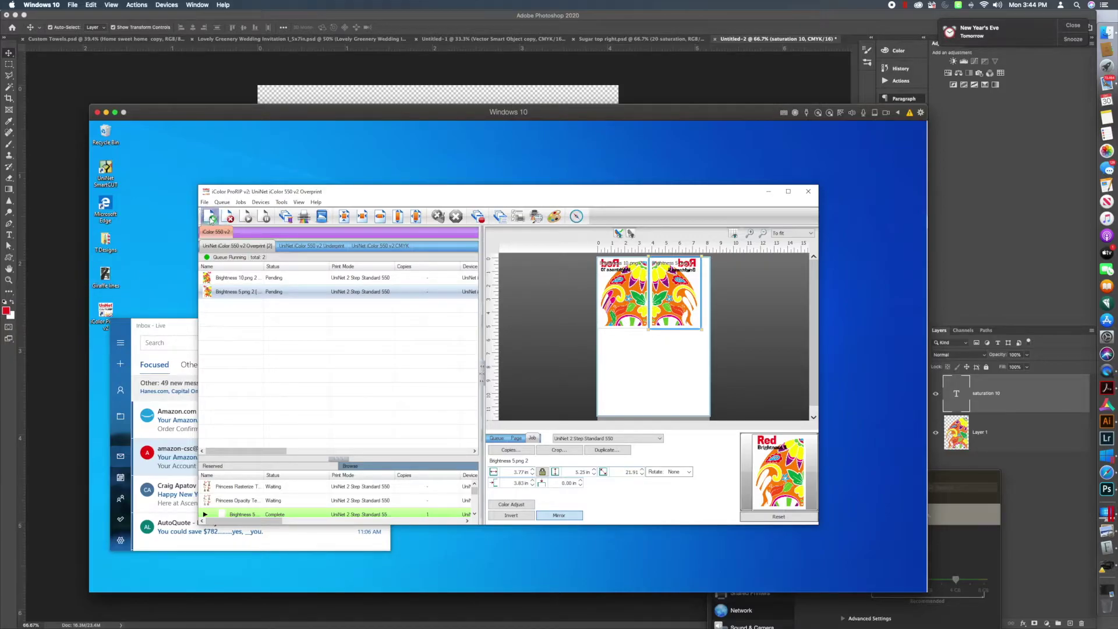
click(211, 217)
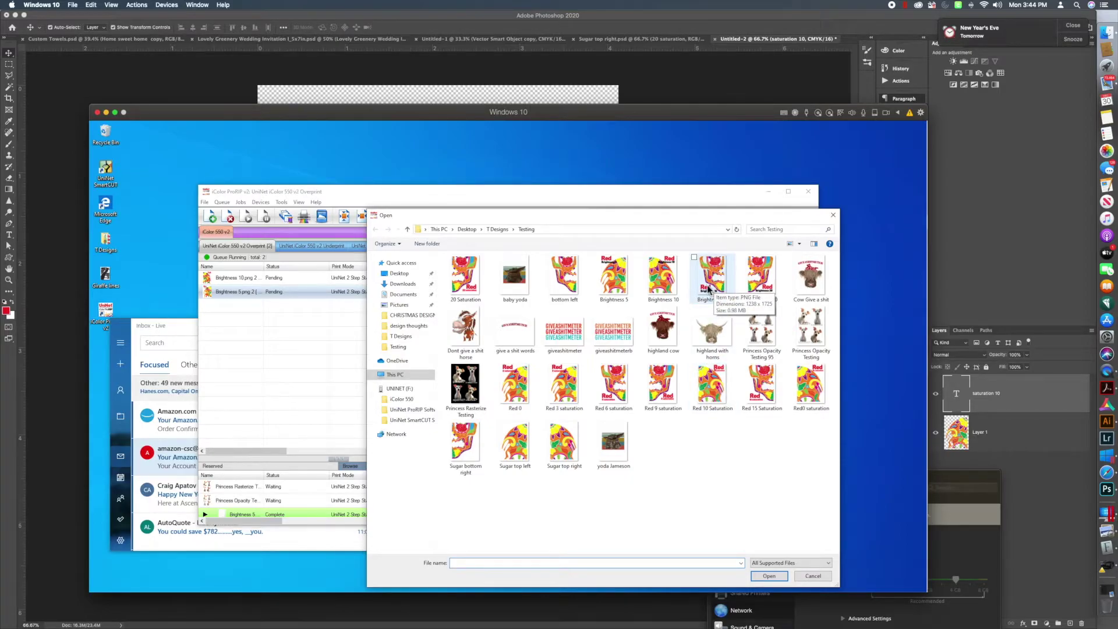
Step: Add Brightness 20 as a job and set its height to 5.25 in
double_click(760, 273)
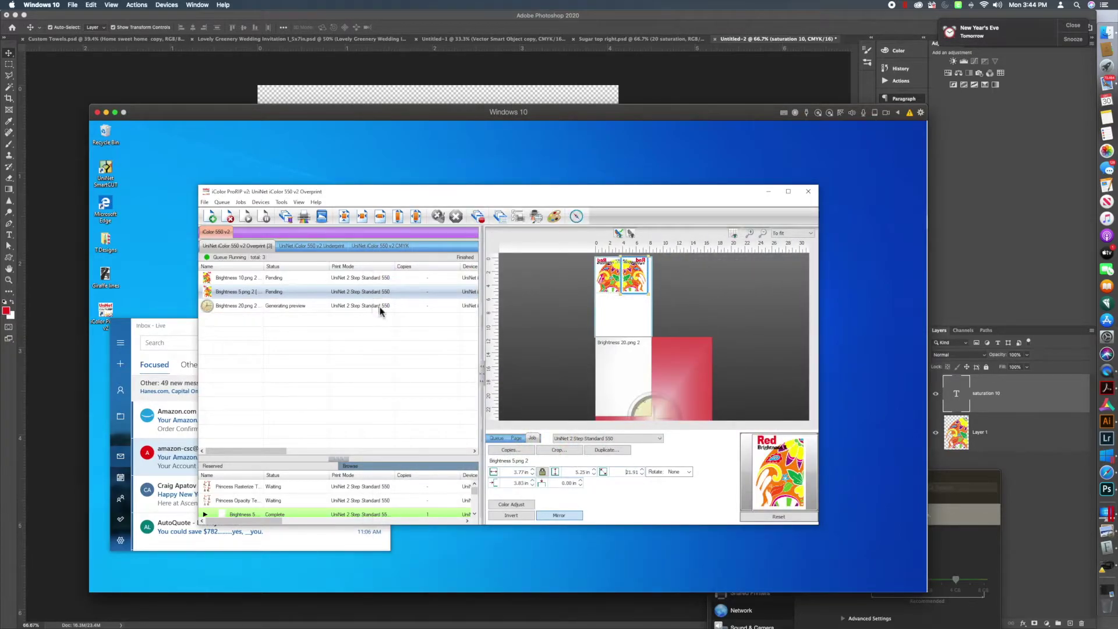
click(330, 307)
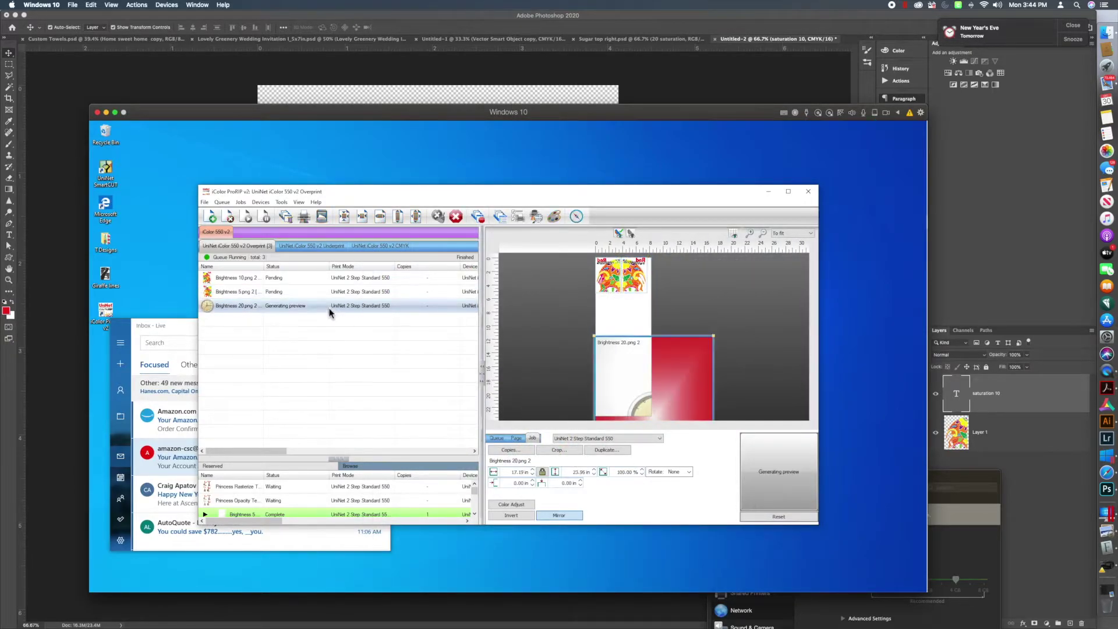
click(572, 473)
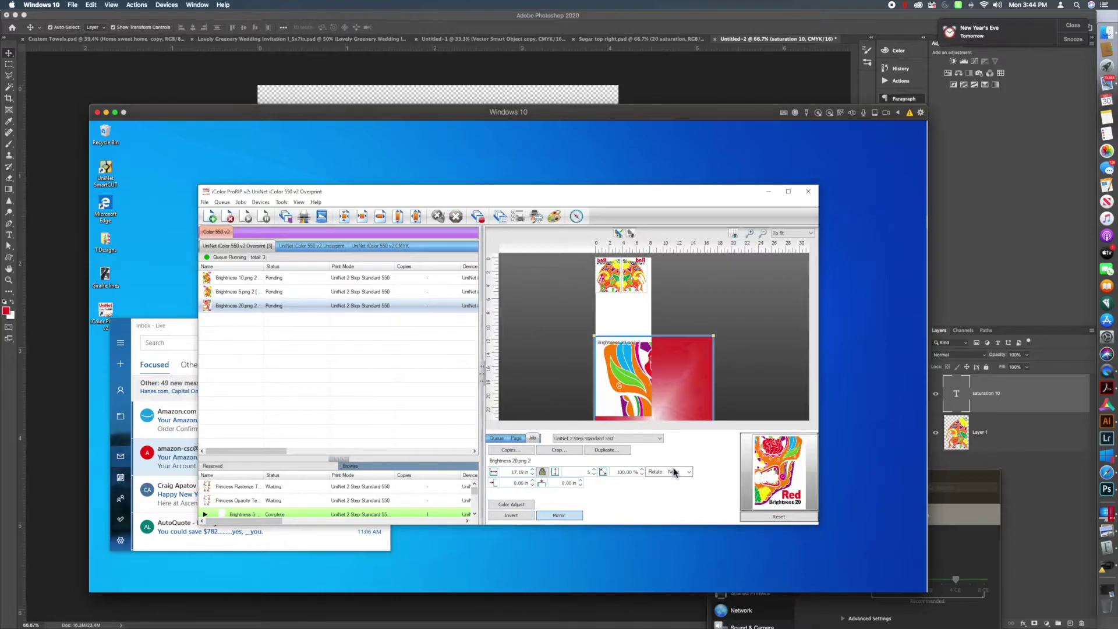
key(Tab)
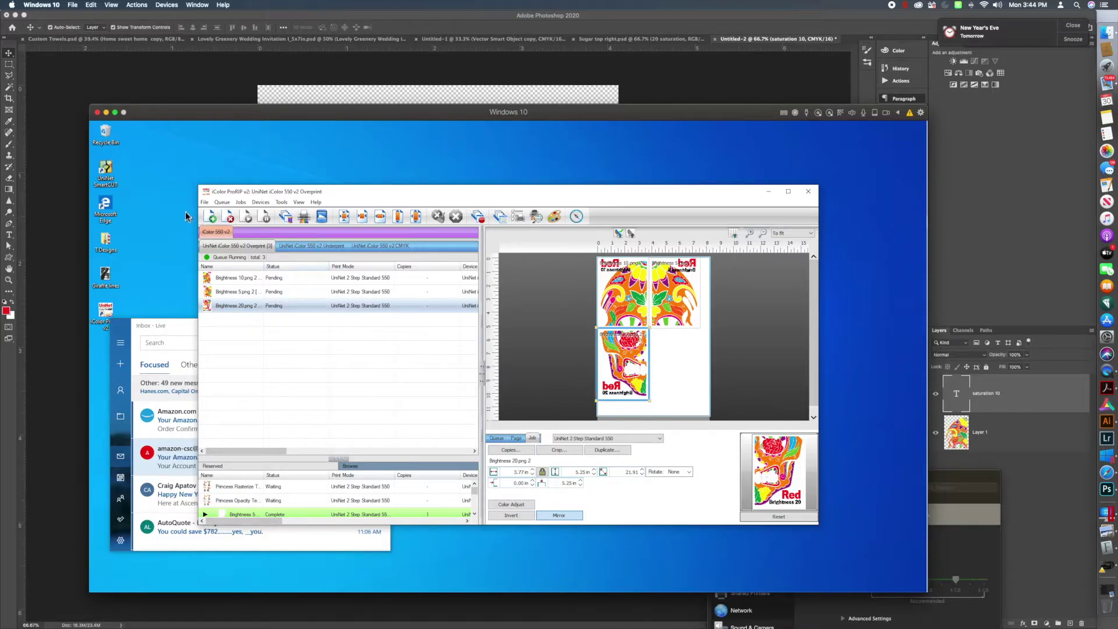
click(210, 218)
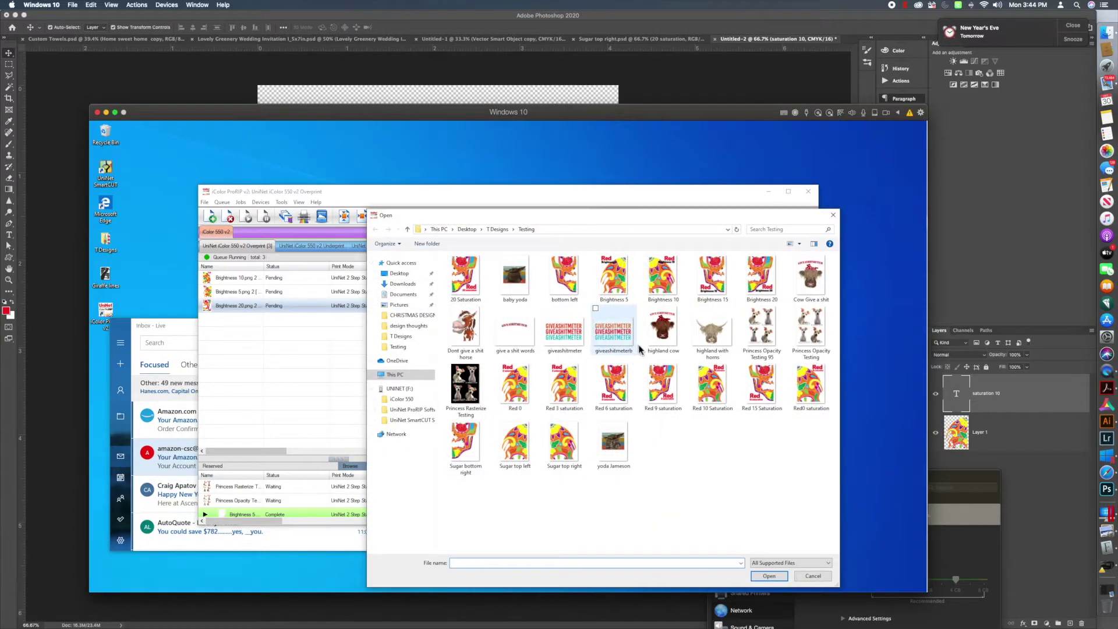
Step: Add Brightness 15 and resize it to 5.25 in tall, 3.77 in wide
double_click(711, 294)
click(303, 319)
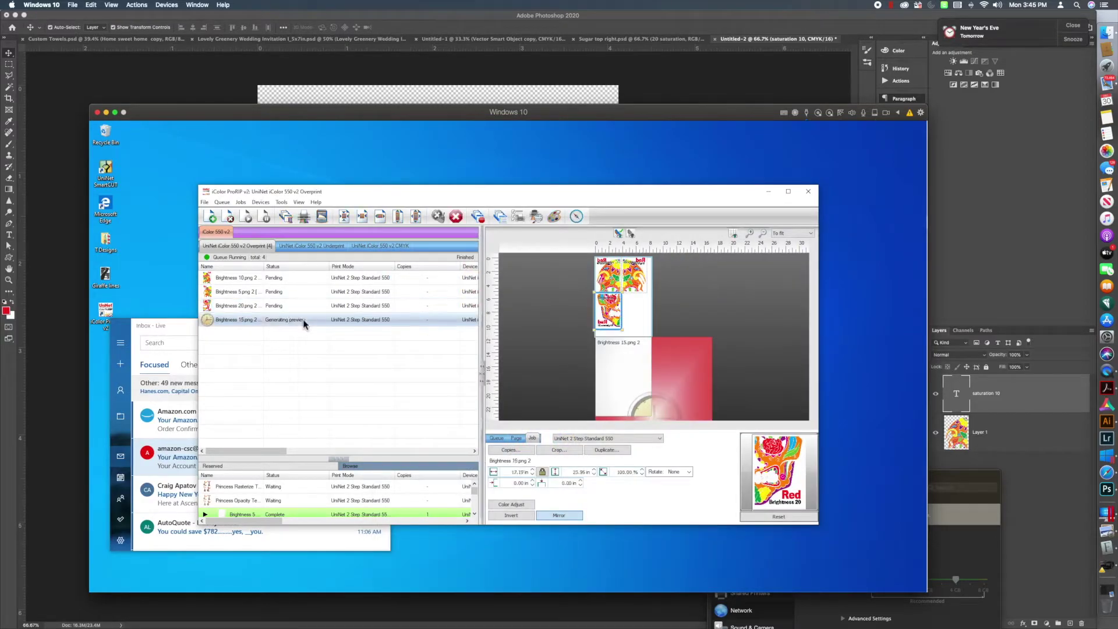
click(578, 473)
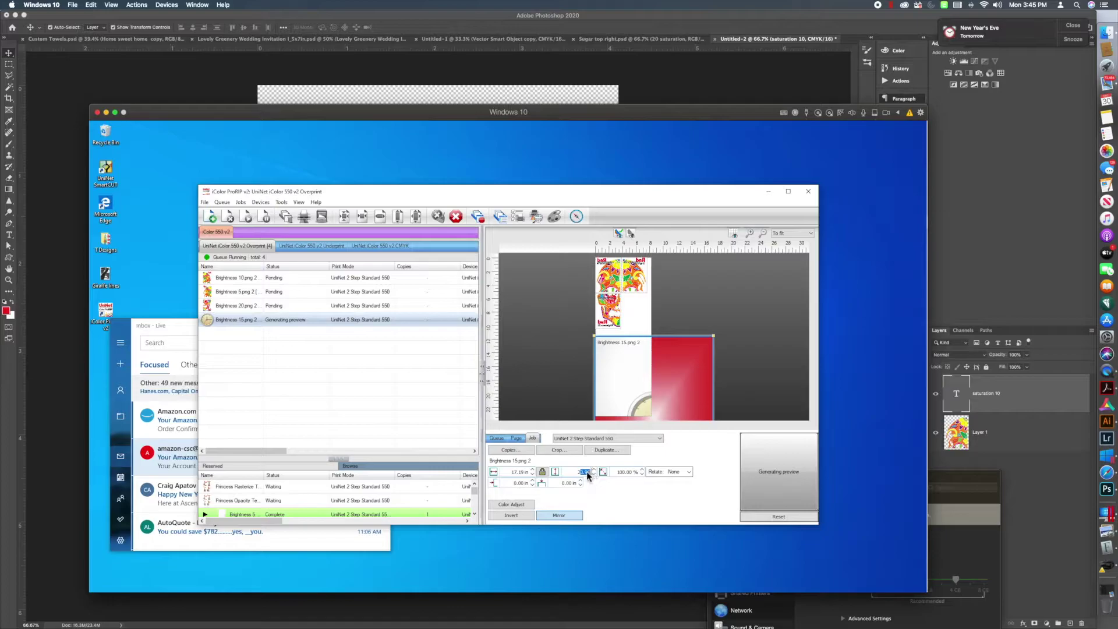
drag(569, 472, 597, 474)
text(5)
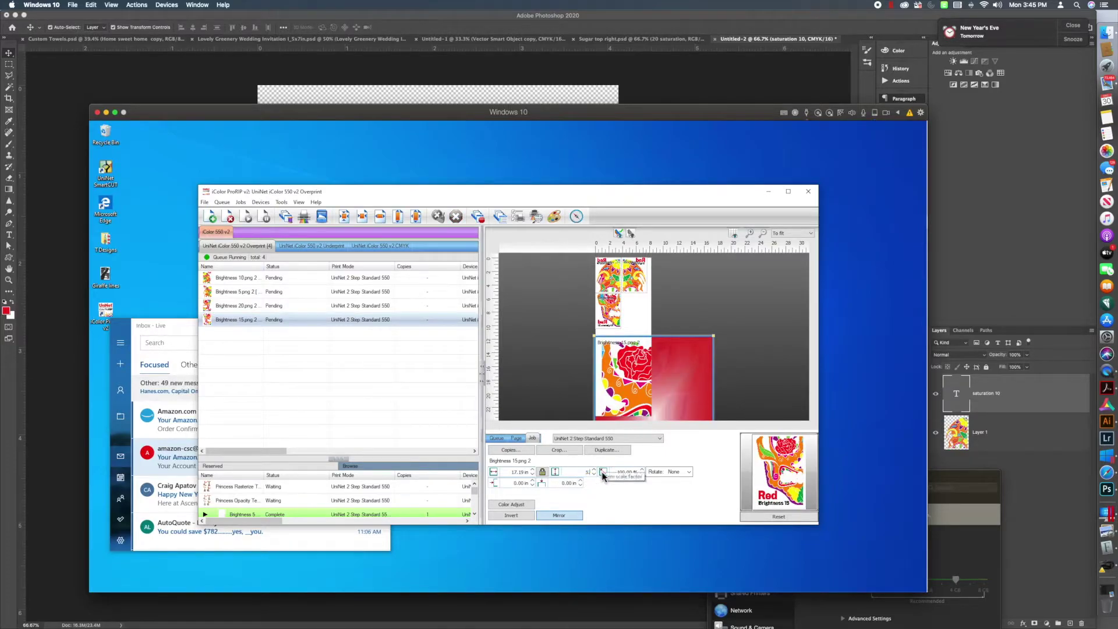
text(.25)
key(Return)
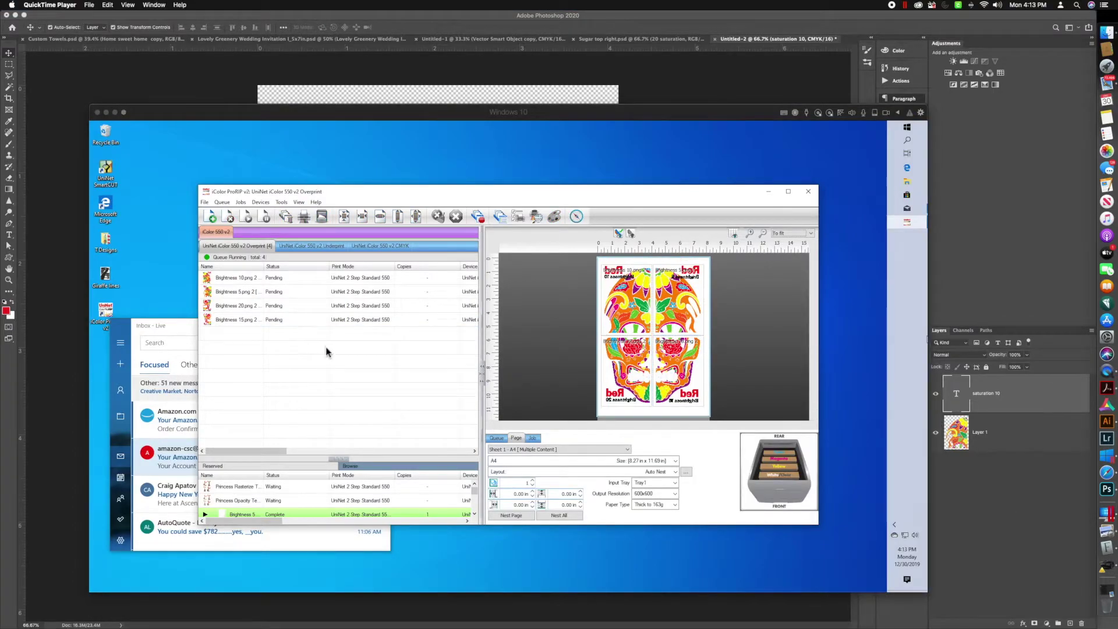
Step: With the Brightness 10 job selected, confirm the page layout remains Auto Nest
click(283, 279)
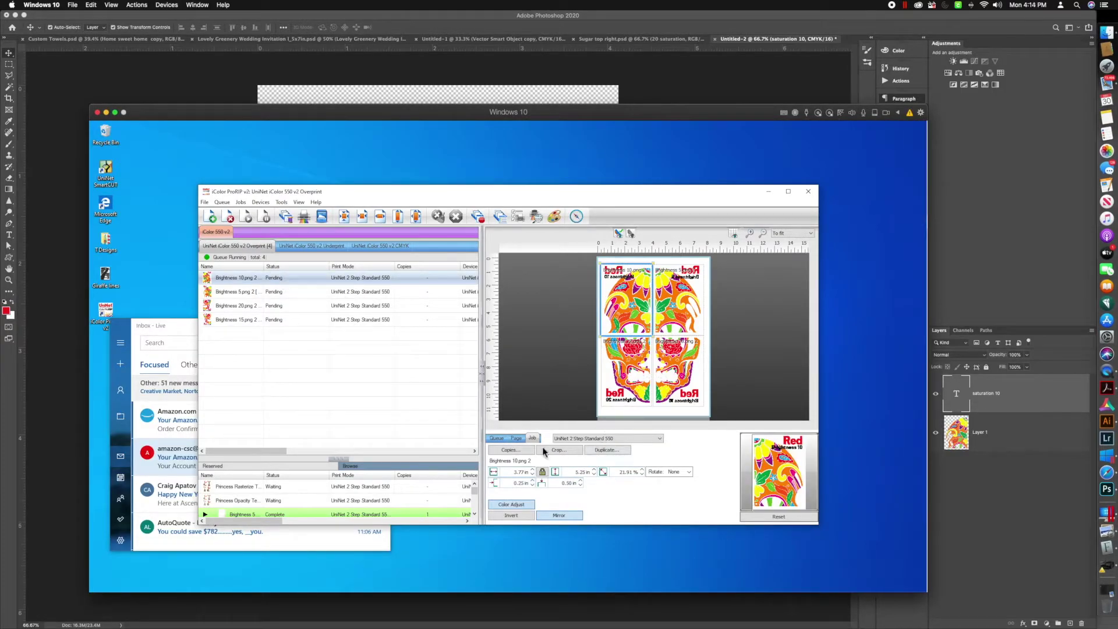
click(516, 439)
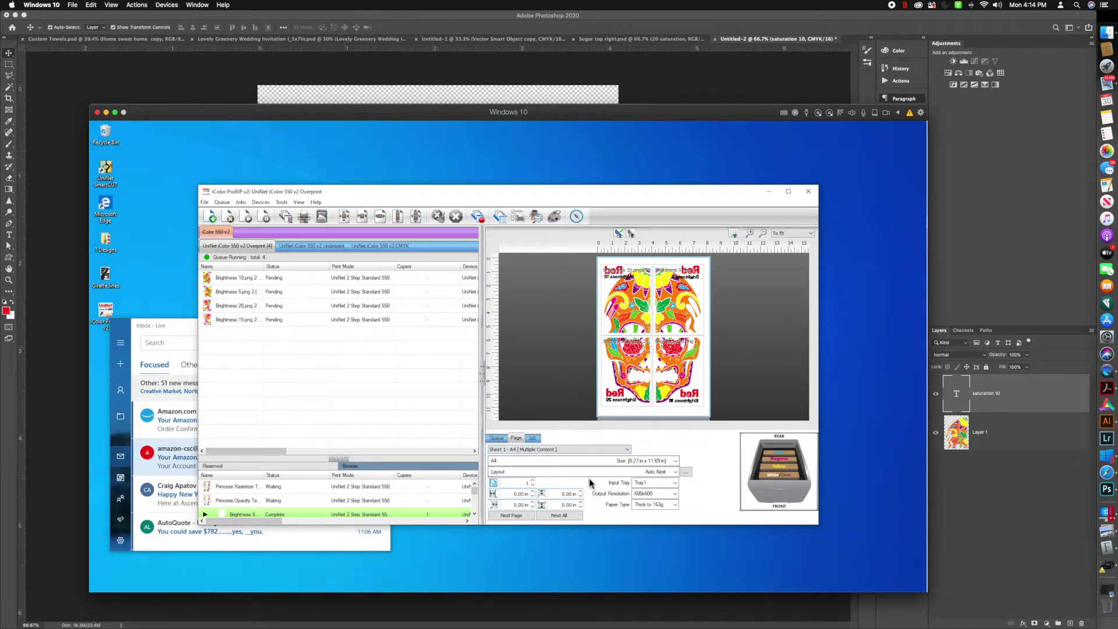
click(677, 473)
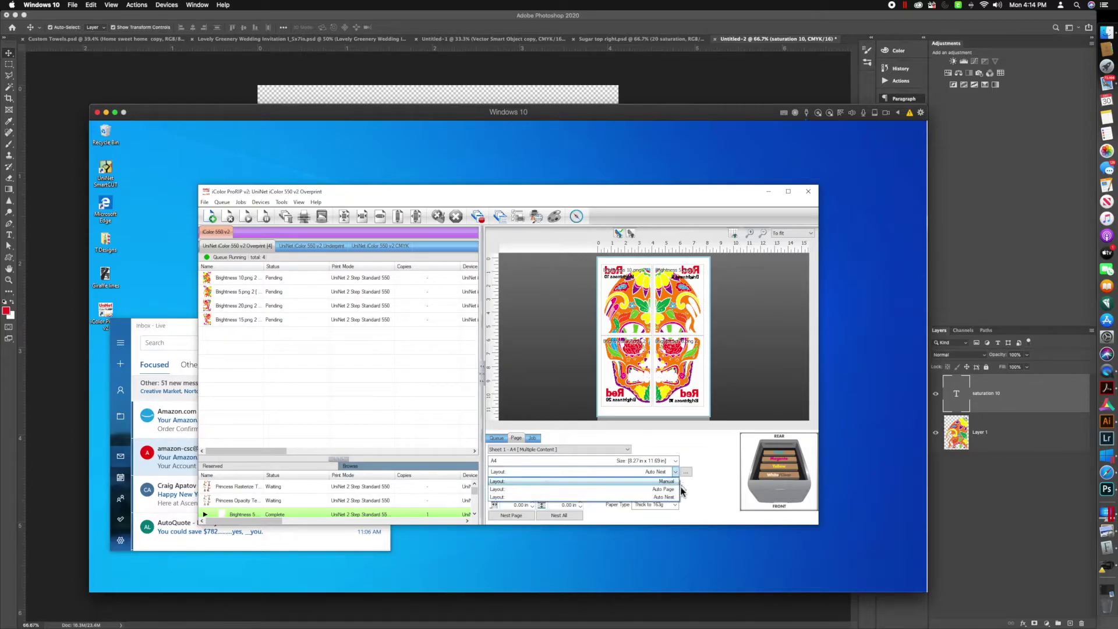
click(669, 497)
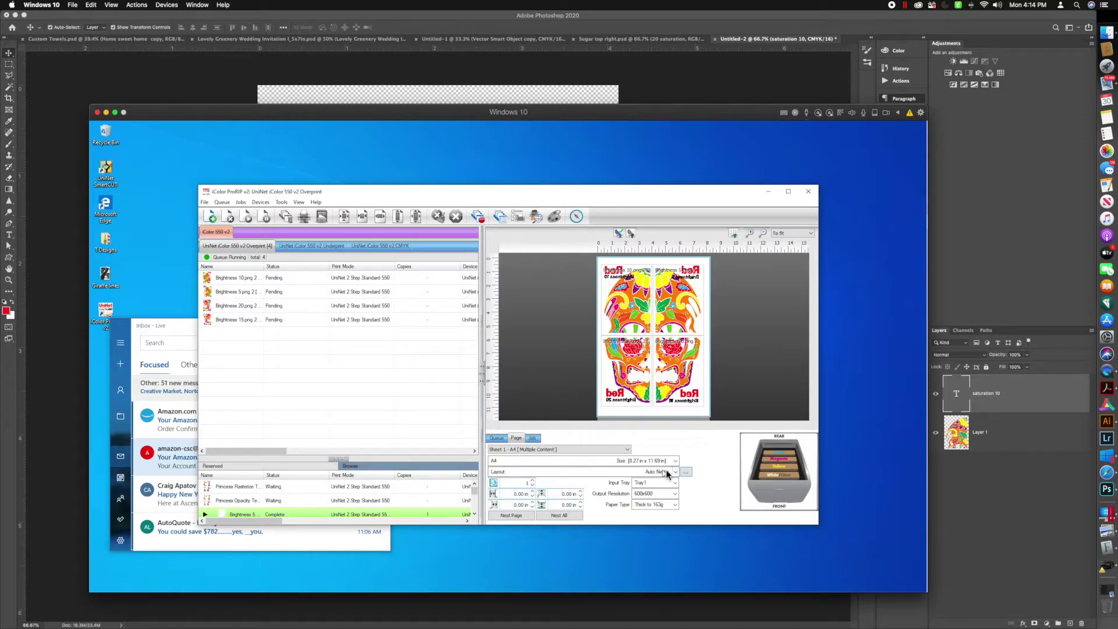
click(676, 472)
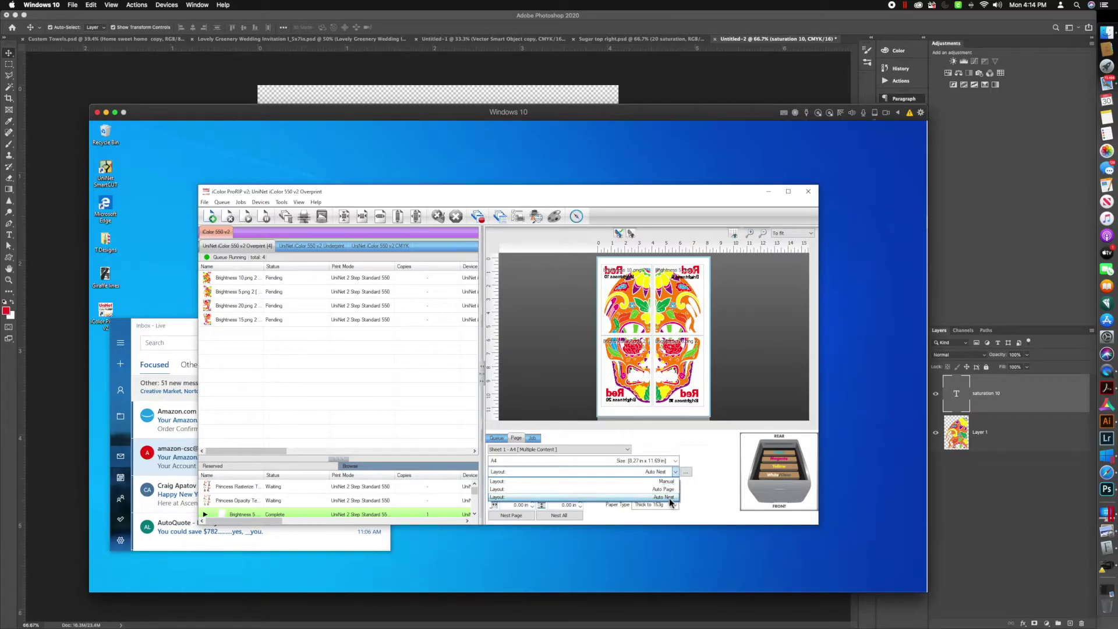
click(671, 497)
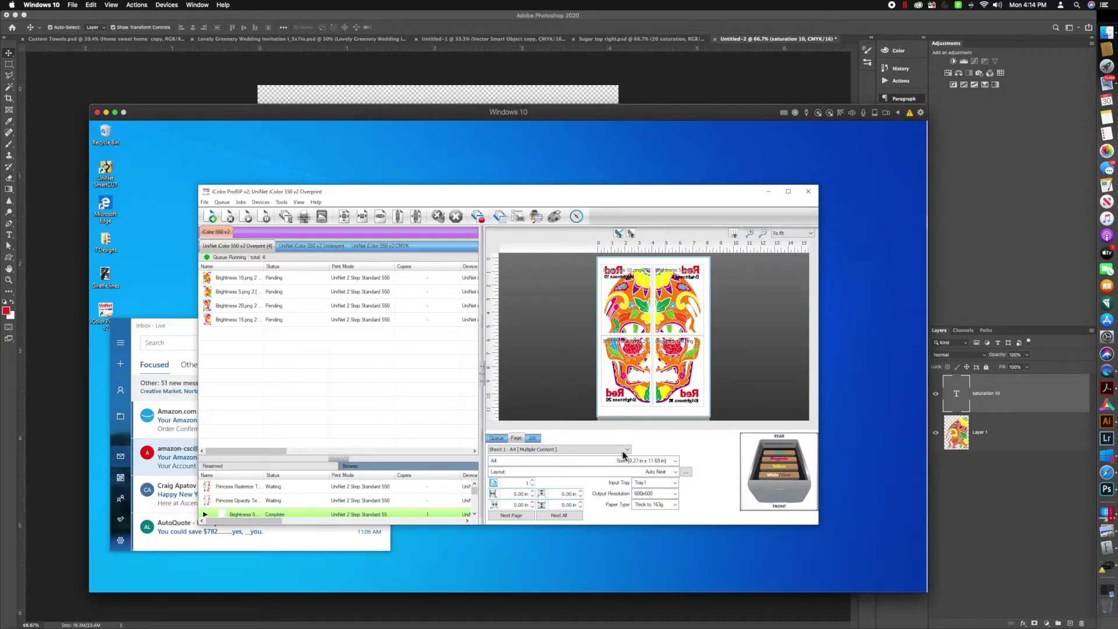
click(533, 438)
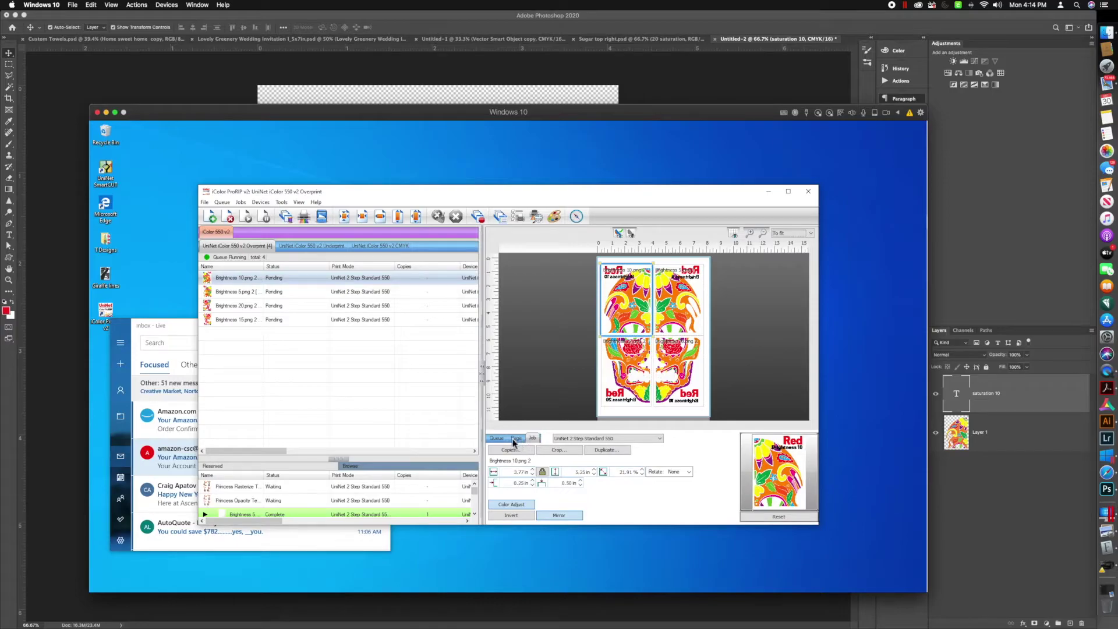
click(516, 438)
click(675, 472)
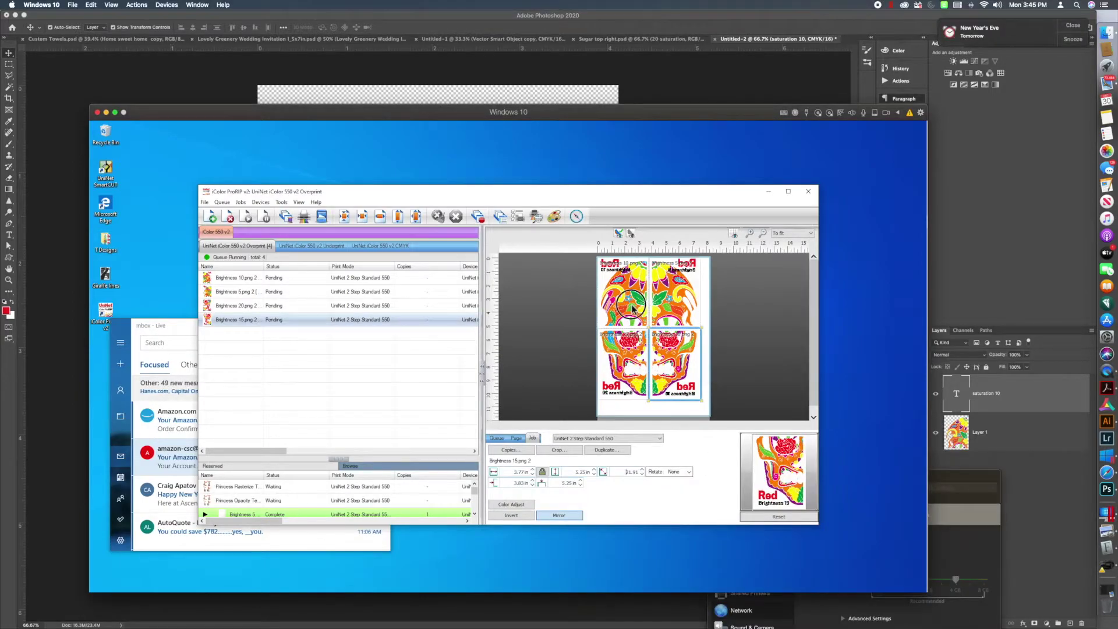
Step: Nudge the Brightness 10 quarter's brightness up and set its ink-removal hole size to 210
click(630, 304)
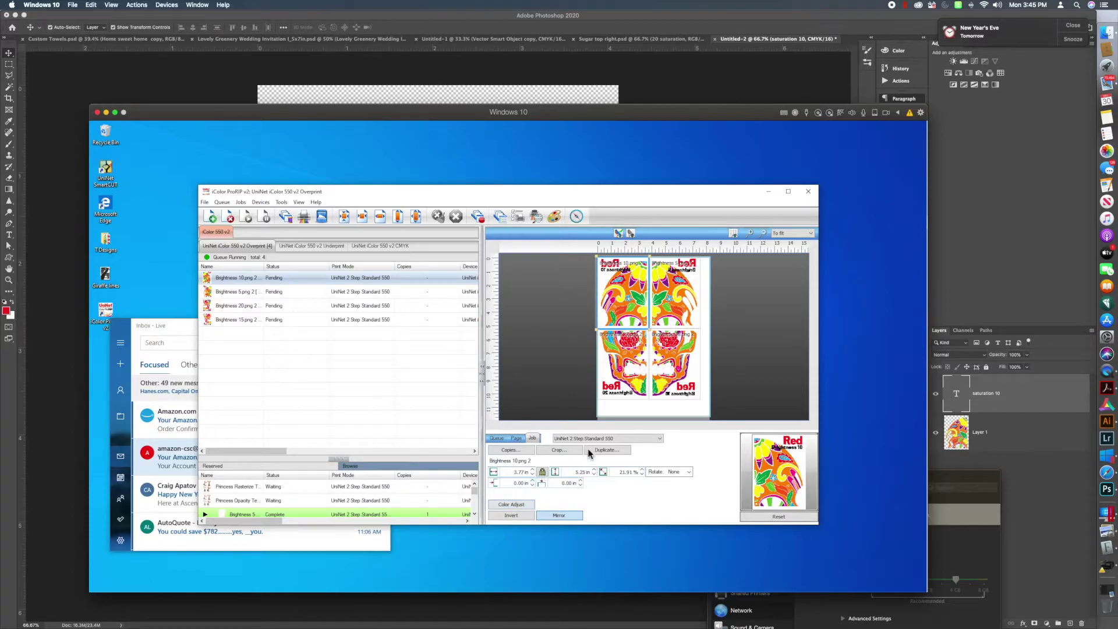
click(514, 504)
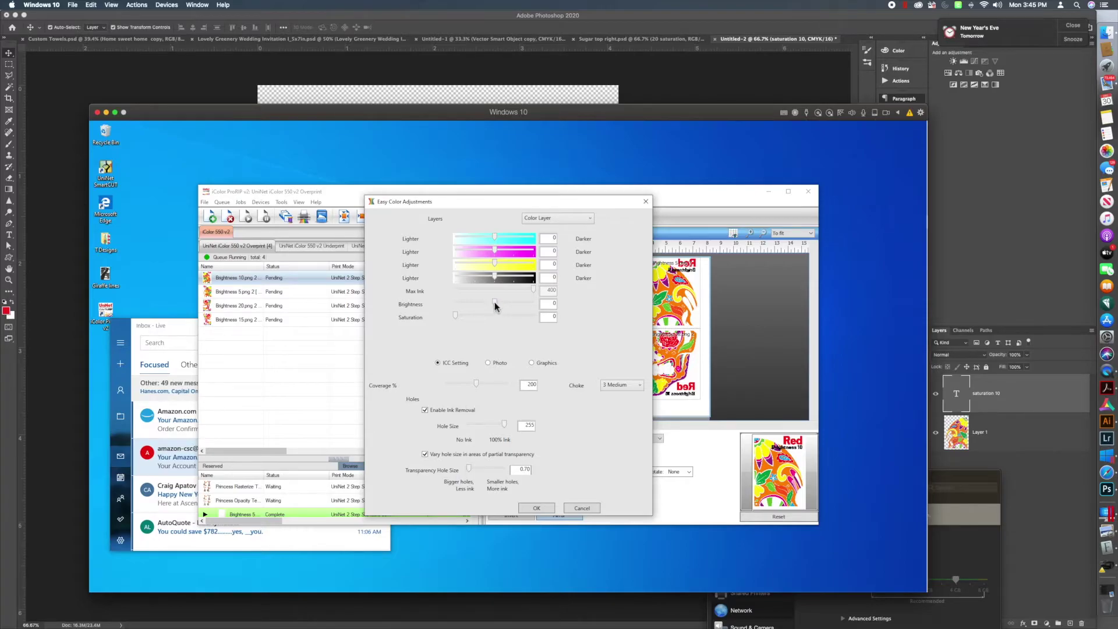
drag(485, 303, 505, 308)
drag(527, 429, 567, 428)
text(23)
text(0)
key(Tab)
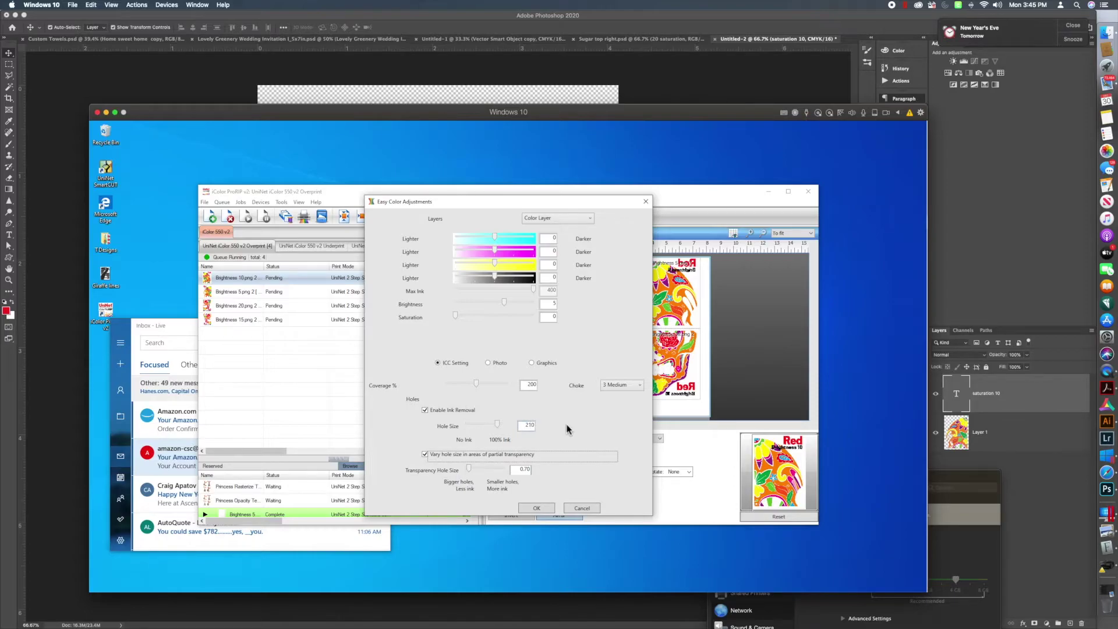
click(537, 508)
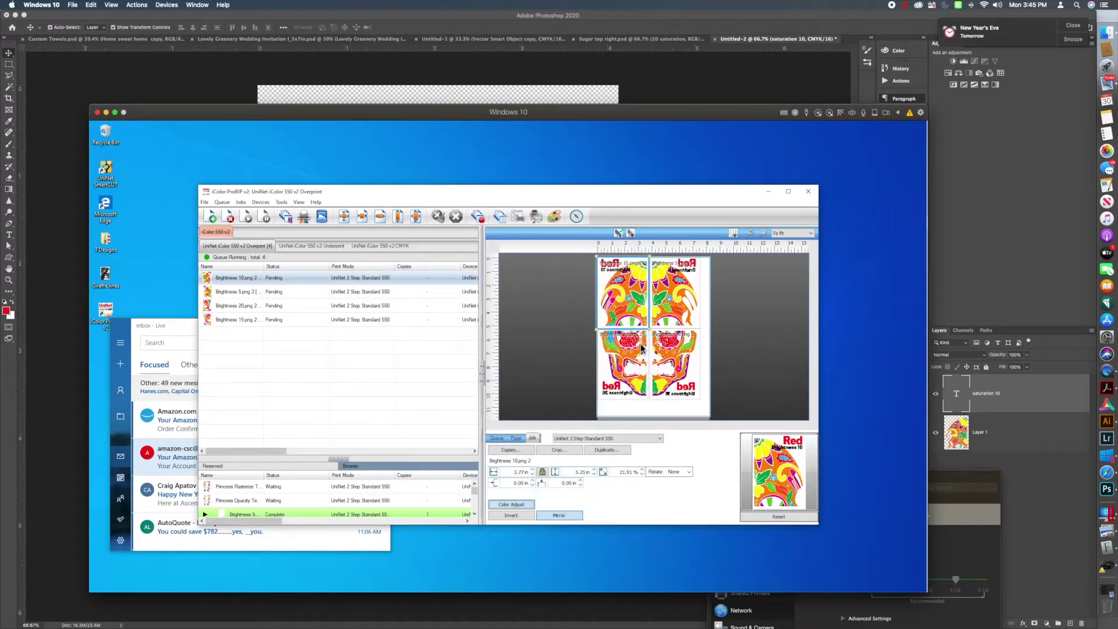
Step: In the Brightness 10 job ticket, set ink removal to Line holes, frequency 28, angle 67
double_click(619, 297)
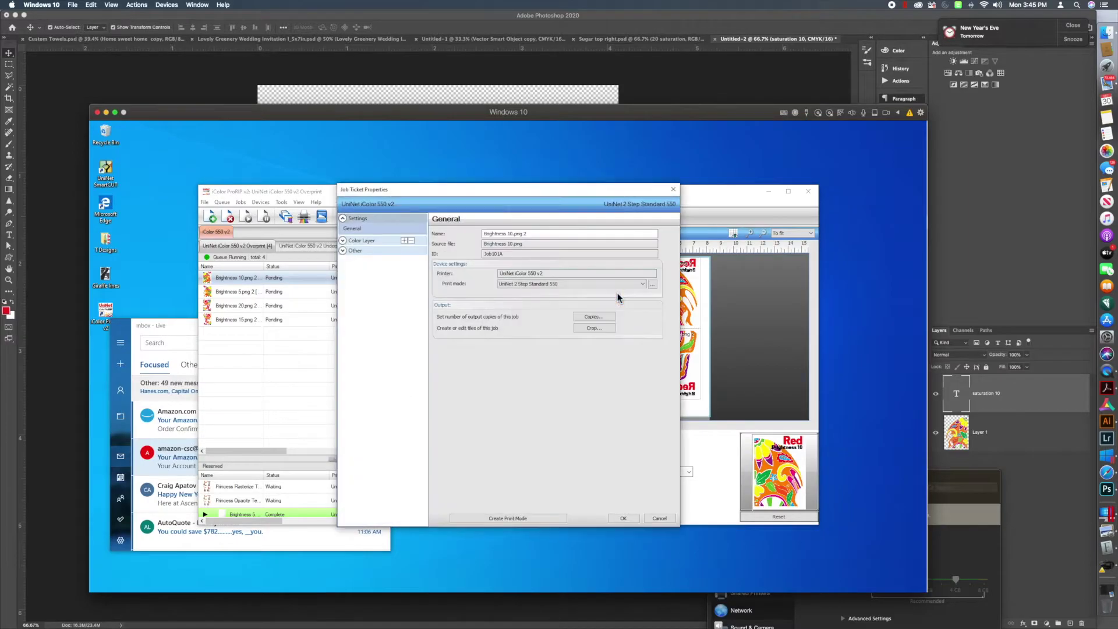
click(363, 241)
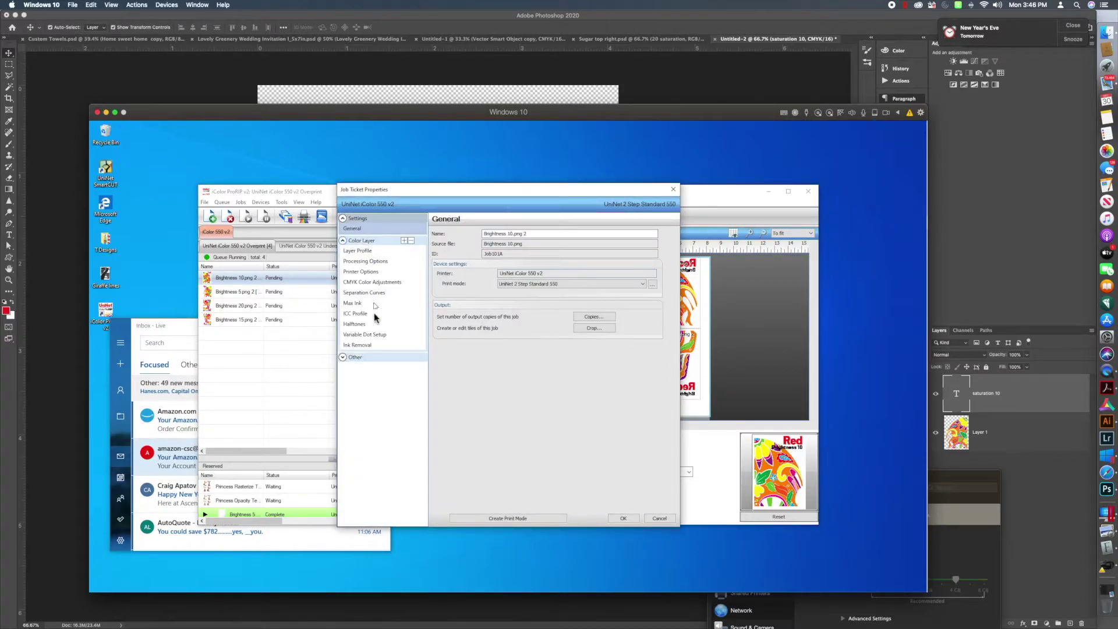
click(366, 346)
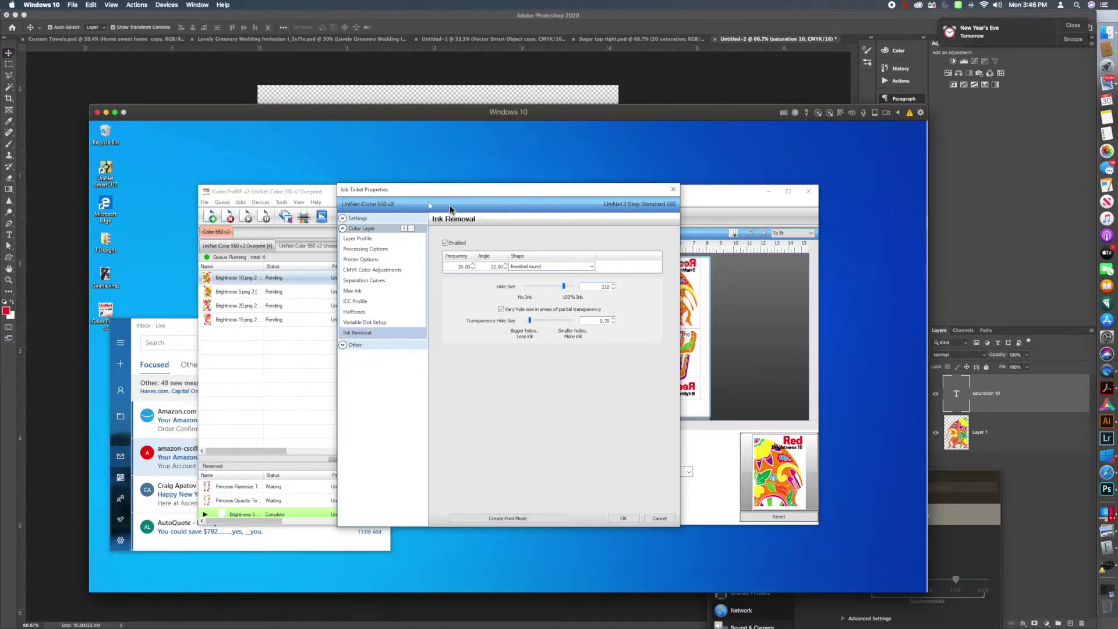
double_click(457, 267)
text(28)
key(Tab)
text(4)
key(Tab)
click(592, 265)
click(549, 281)
click(624, 519)
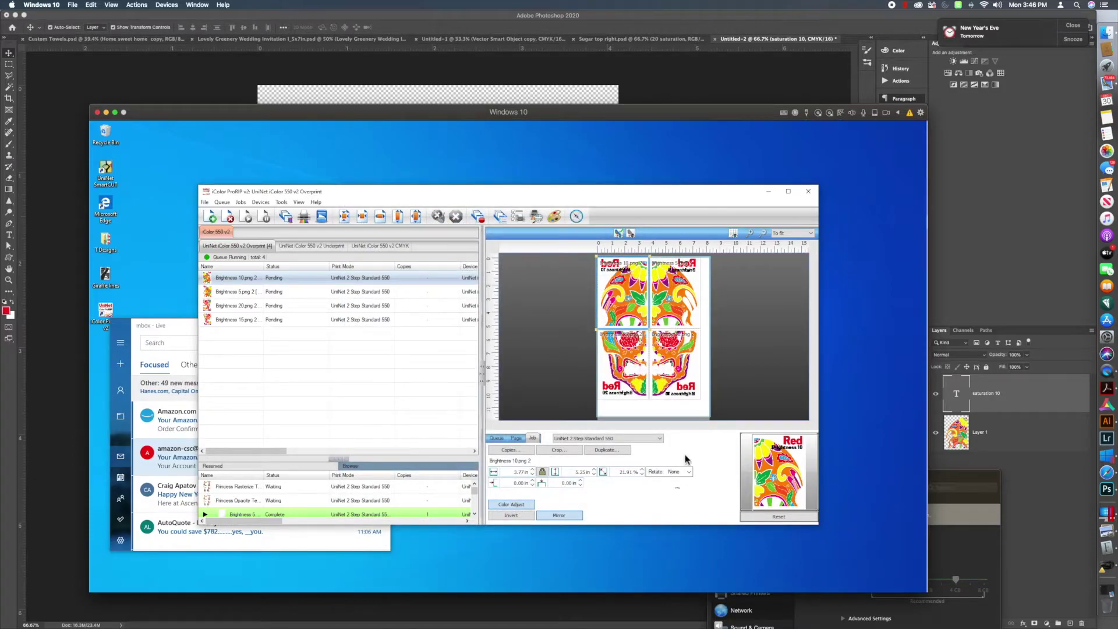
Step: Set the Brightness 5 job's ink-removal frequency to 28 and angle to 67
click(673, 299)
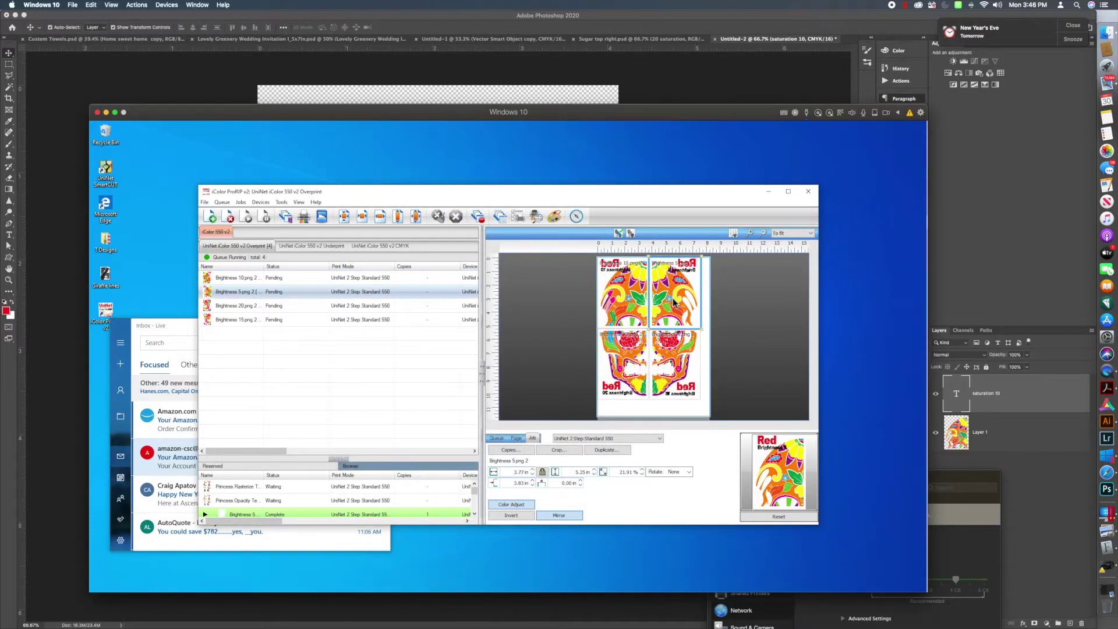
double_click(672, 298)
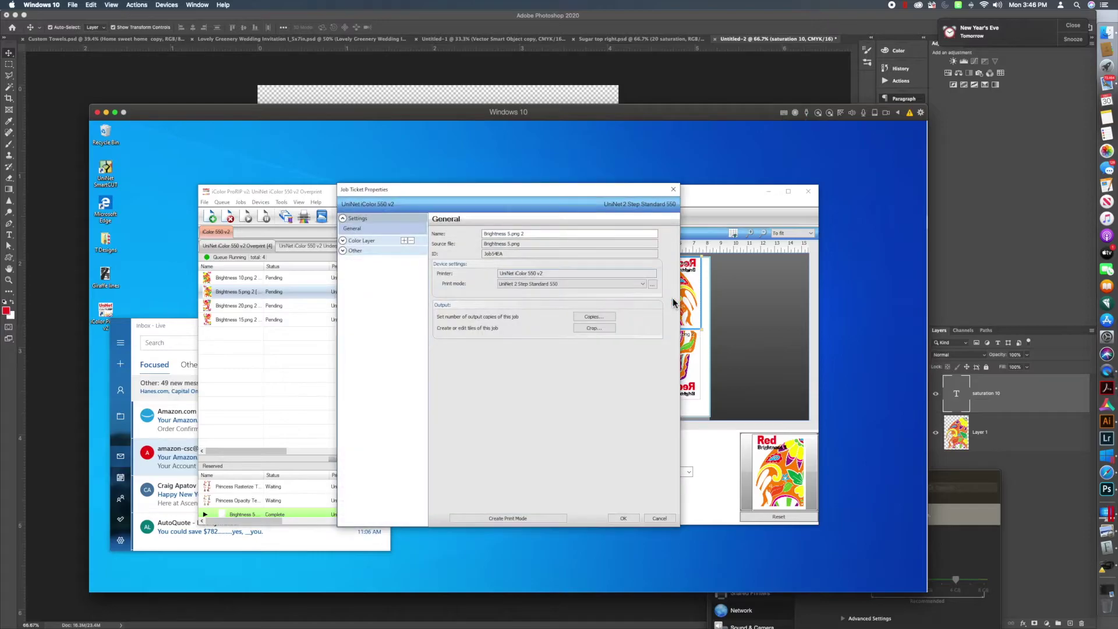
click(348, 241)
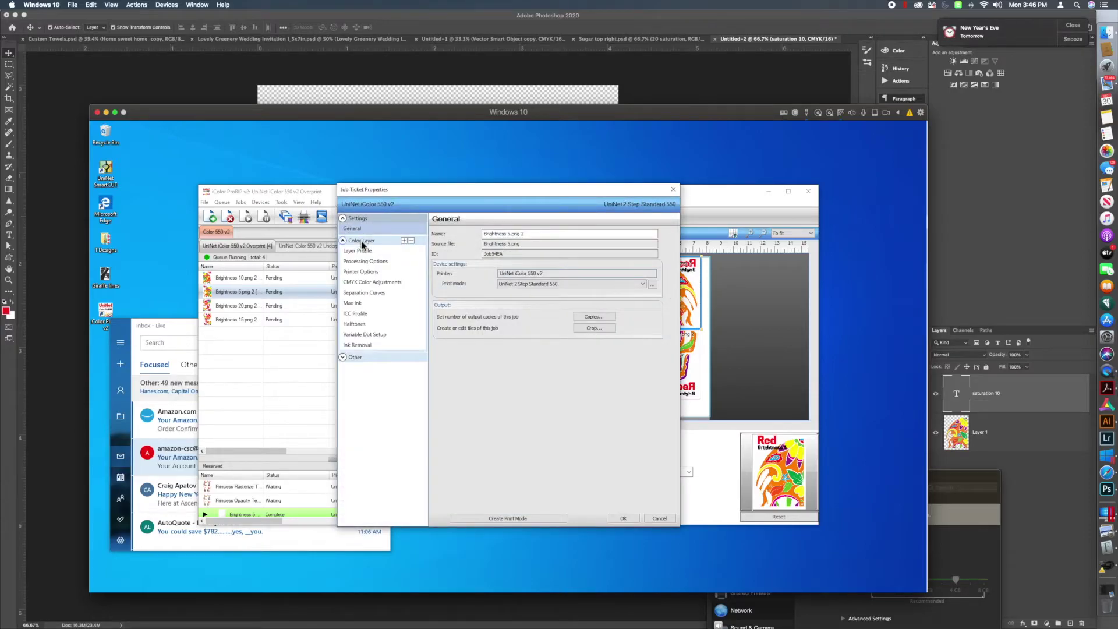
click(353, 345)
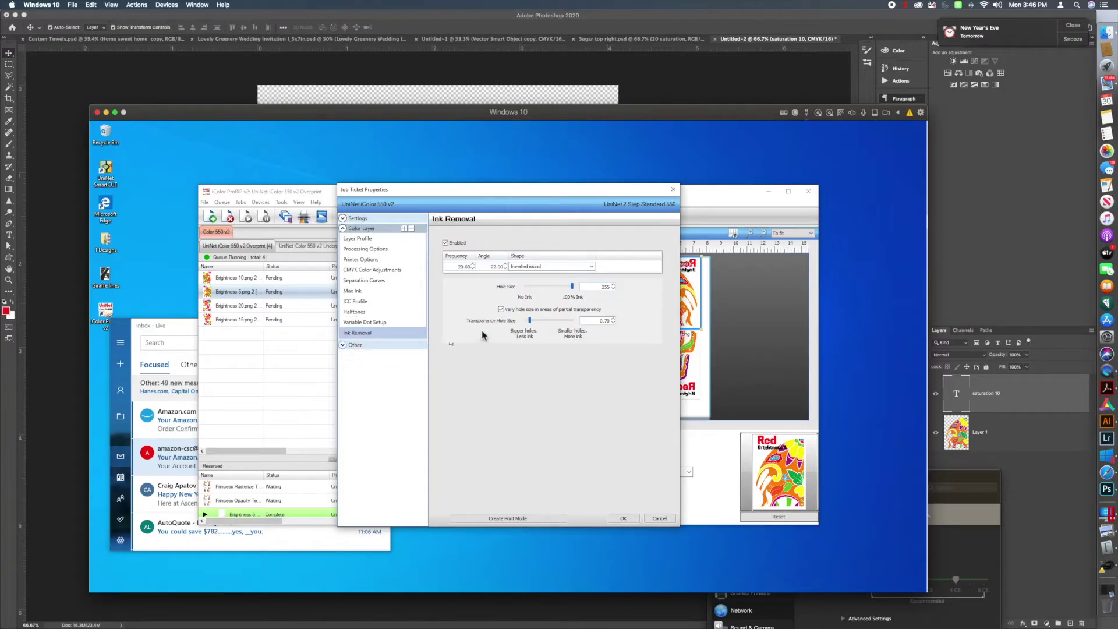
double_click(475, 267)
text(28)
double_click(494, 267)
text(67)
Step: Switch Brightness 5's ink-removal holes to Variable shape with hole size 210 and save
click(590, 266)
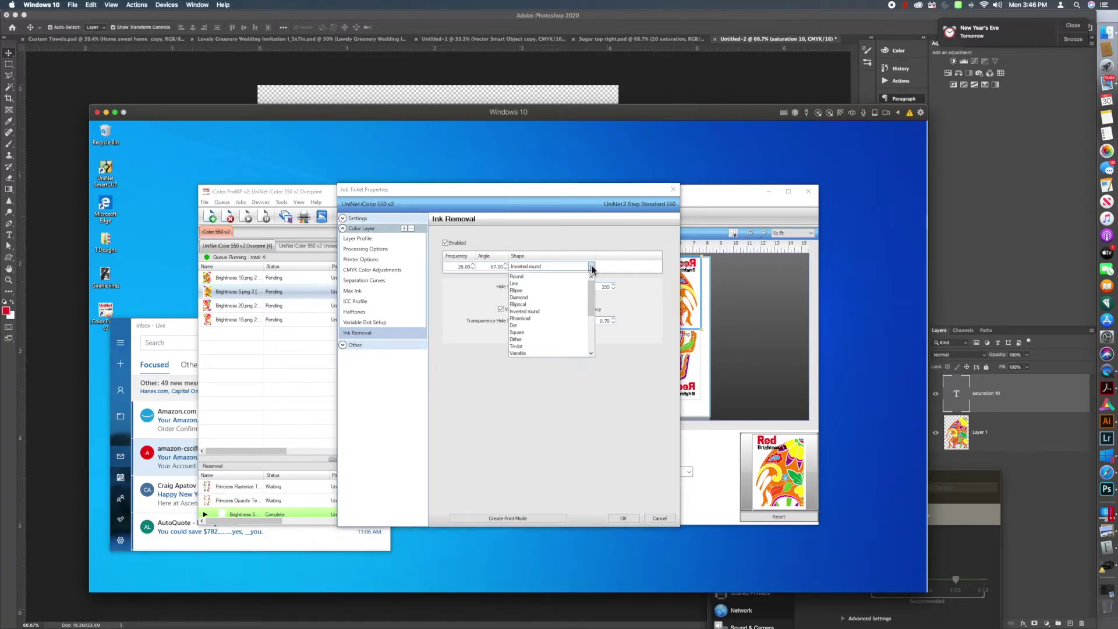
click(531, 354)
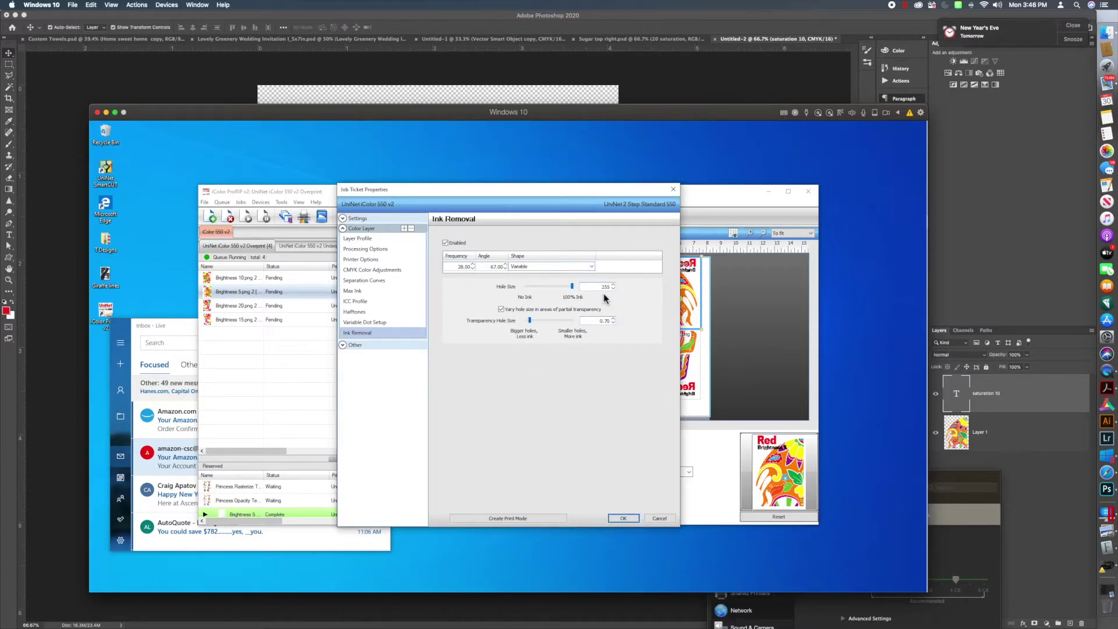
drag(600, 286, 627, 288)
text(210)
key(Tab)
click(623, 518)
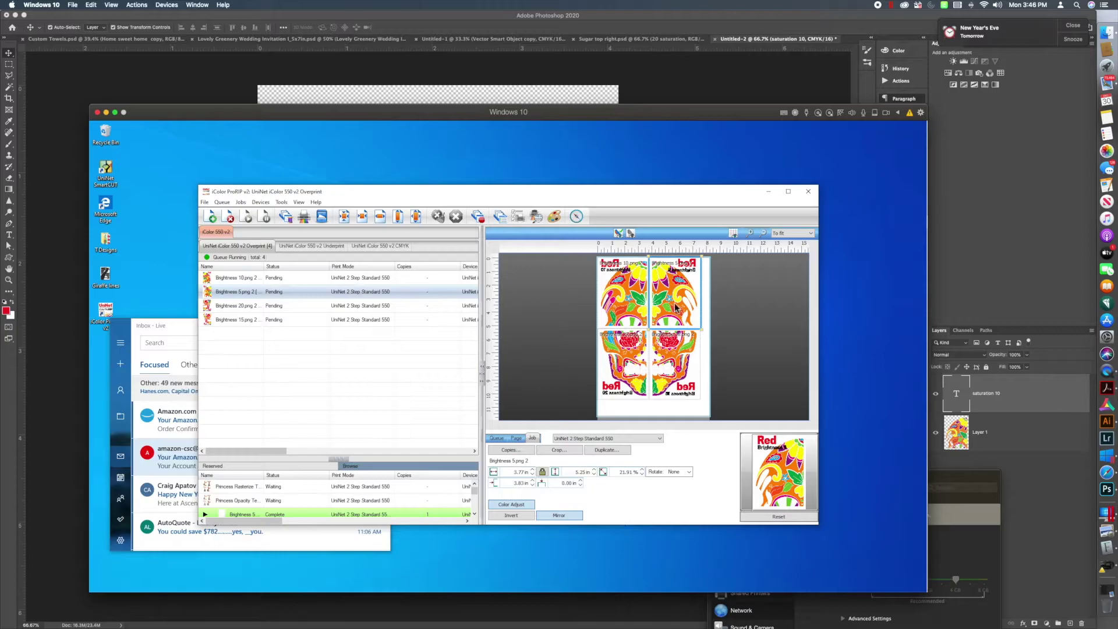
click(515, 505)
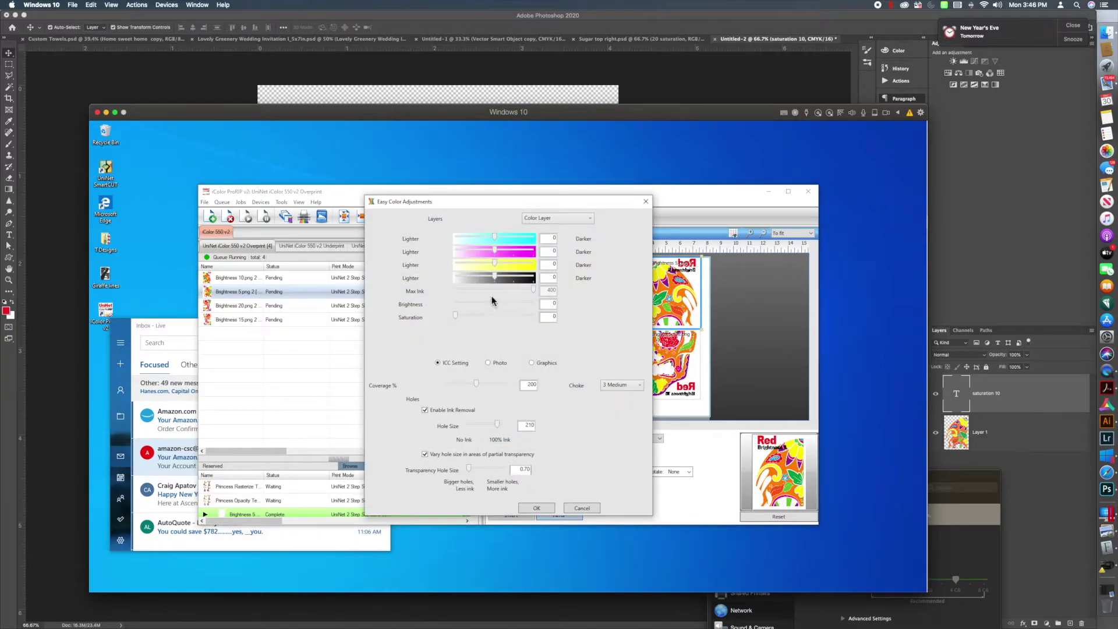
Step: Enter 10 in the Easy Color Adjustments brightness field and confirm
drag(545, 303, 612, 306)
text(10)
click(552, 317)
key(Tab)
click(540, 508)
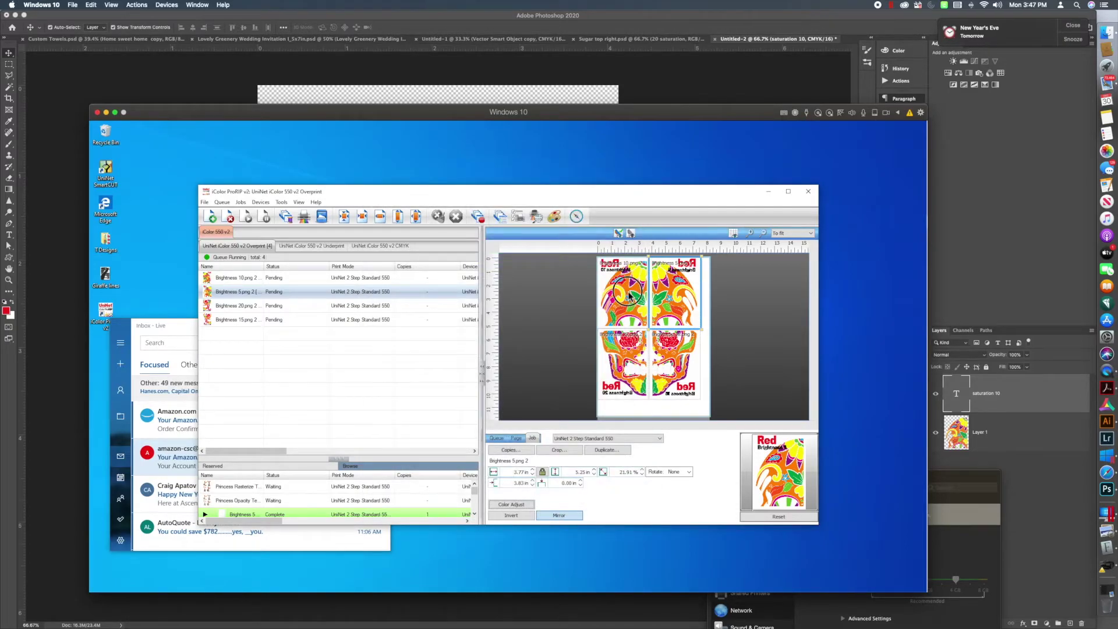
Step: Reopen the Brightness 10 job's colour adjustments and set saturation to 10
click(629, 296)
double_click(629, 294)
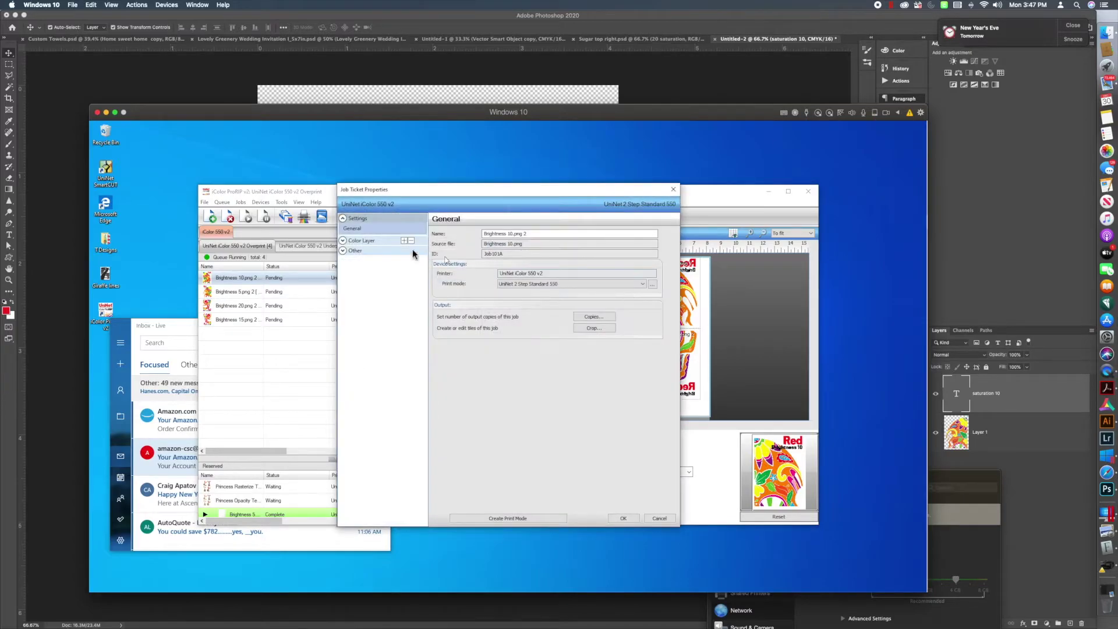
click(660, 518)
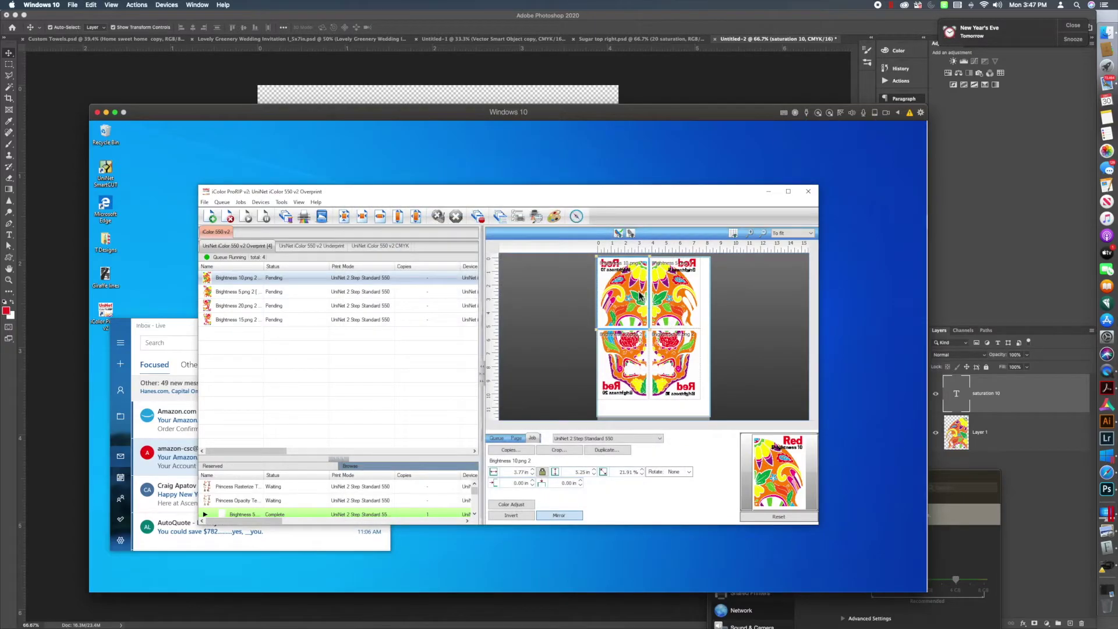
click(521, 506)
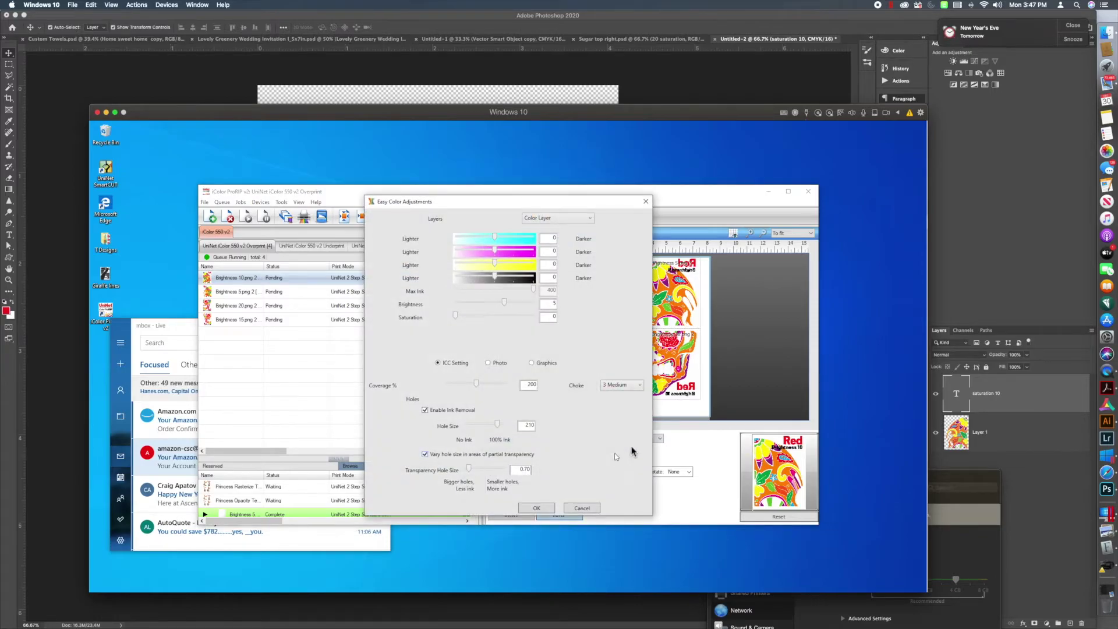
double_click(551, 316)
text(10)
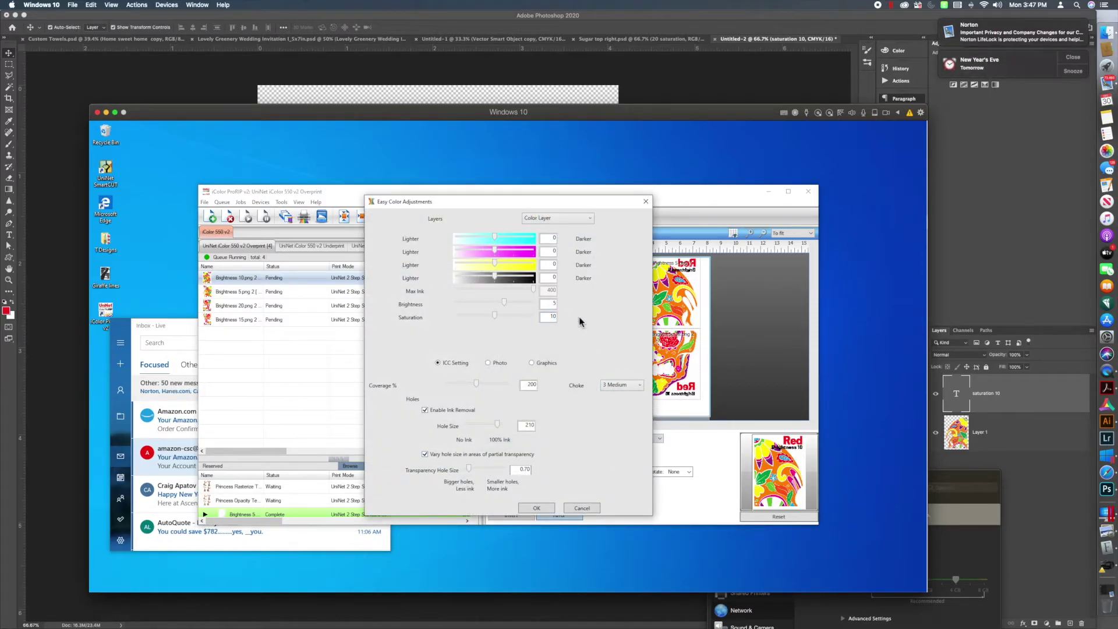
key(Tab)
click(537, 508)
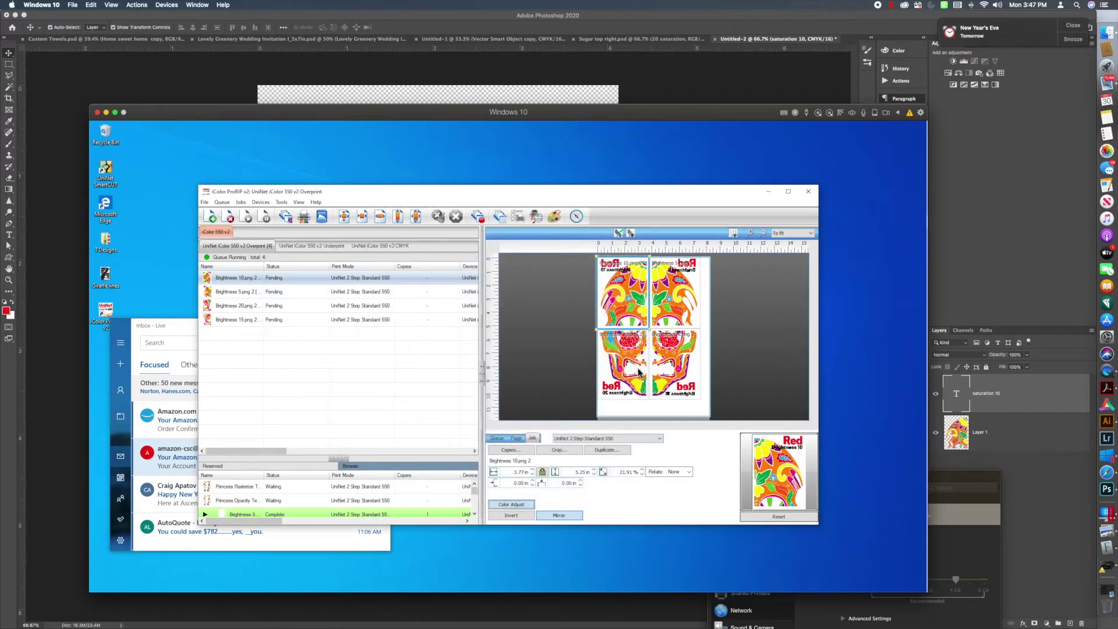
click(635, 369)
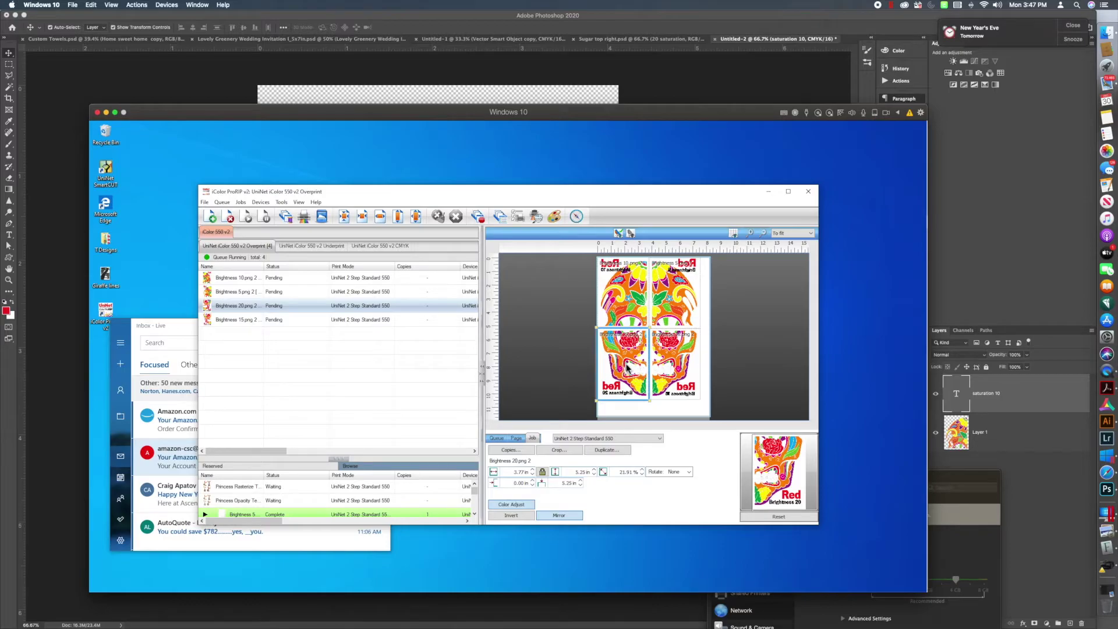
Step: In the Brightness 20 job's ink removal settings, set frequency 28 with angle 52.50
double_click(627, 363)
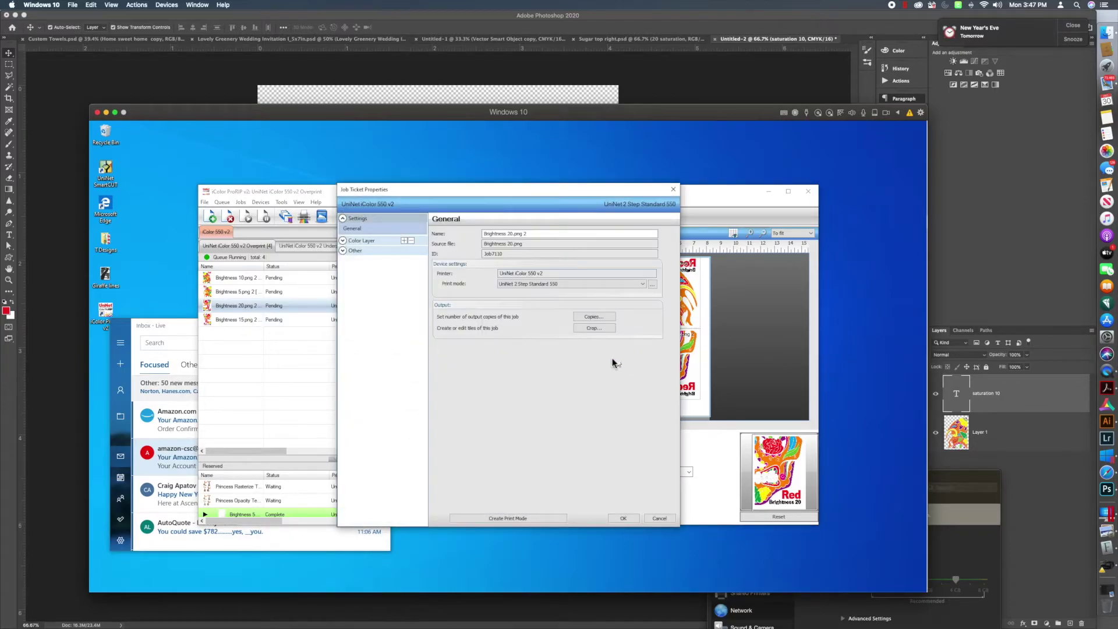
click(379, 241)
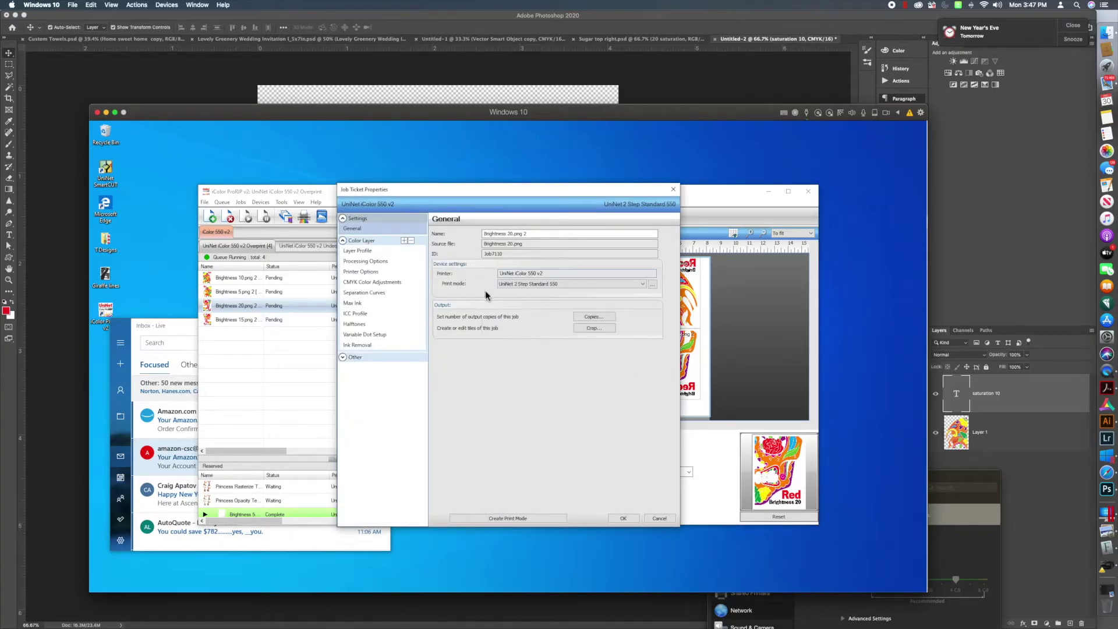
click(376, 336)
double_click(463, 266)
text(28)
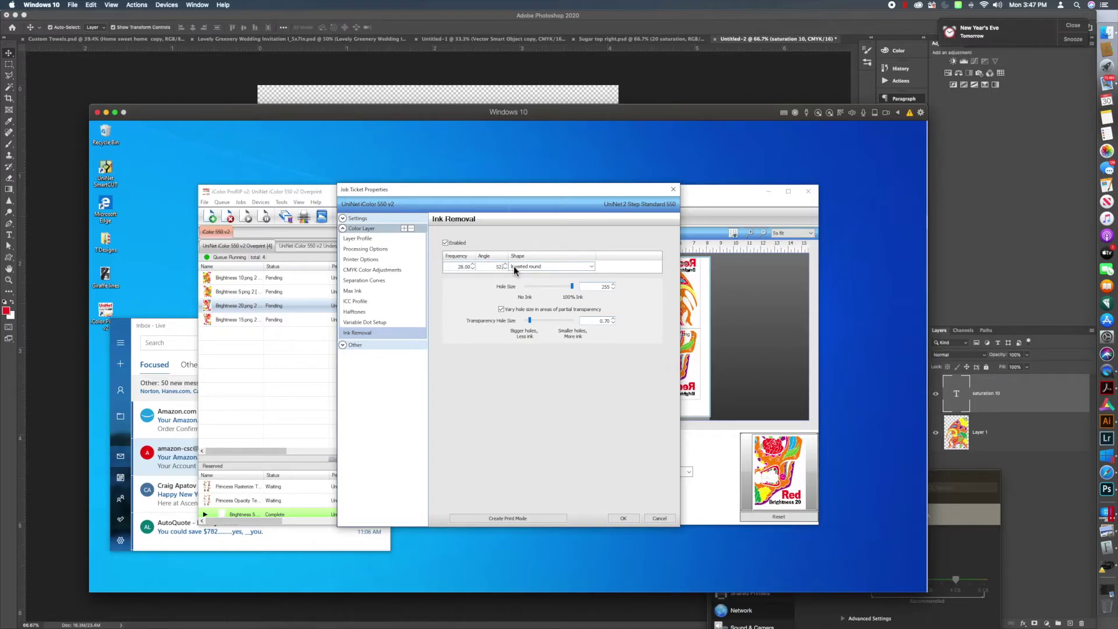
key(Tab)
Step: Choose Euclidean round holes with hole size 210 and apply the job settings
click(592, 267)
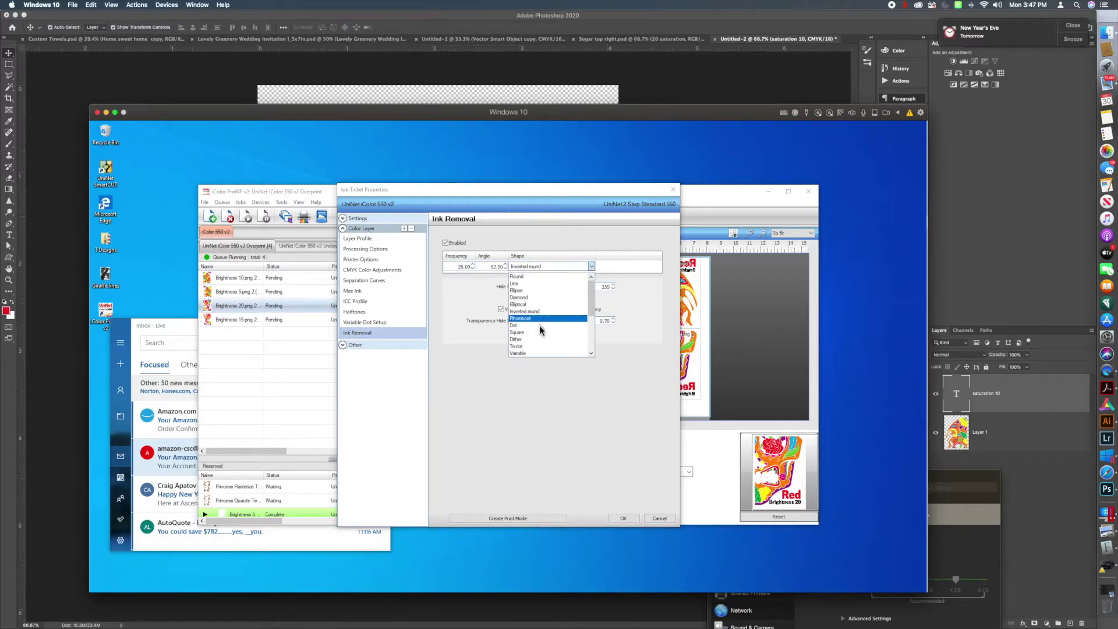
drag(592, 298, 591, 331)
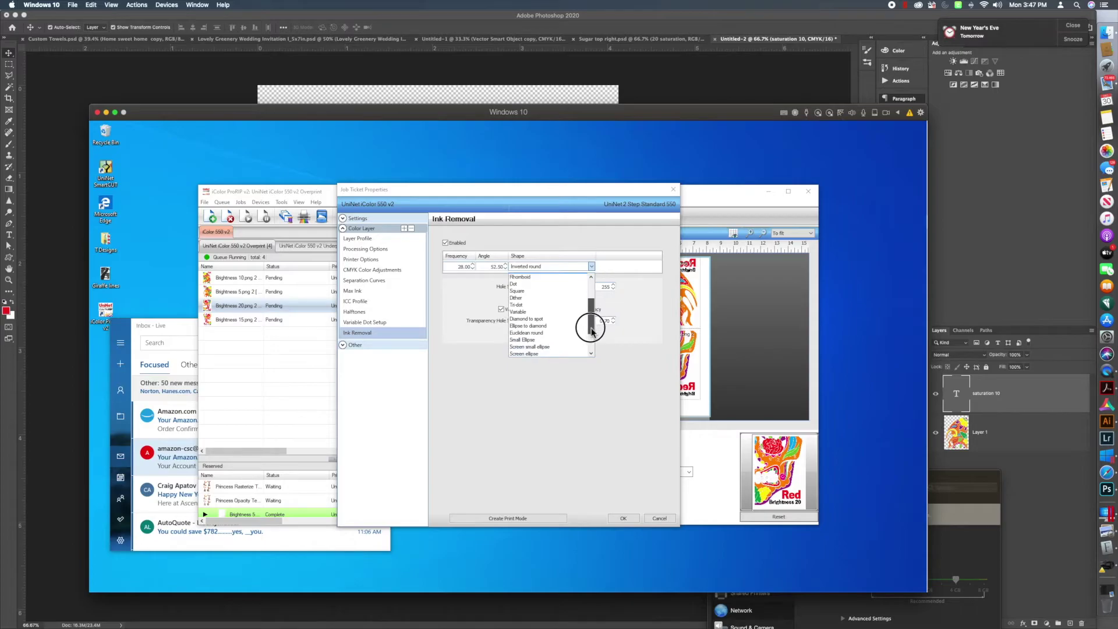
click(550, 333)
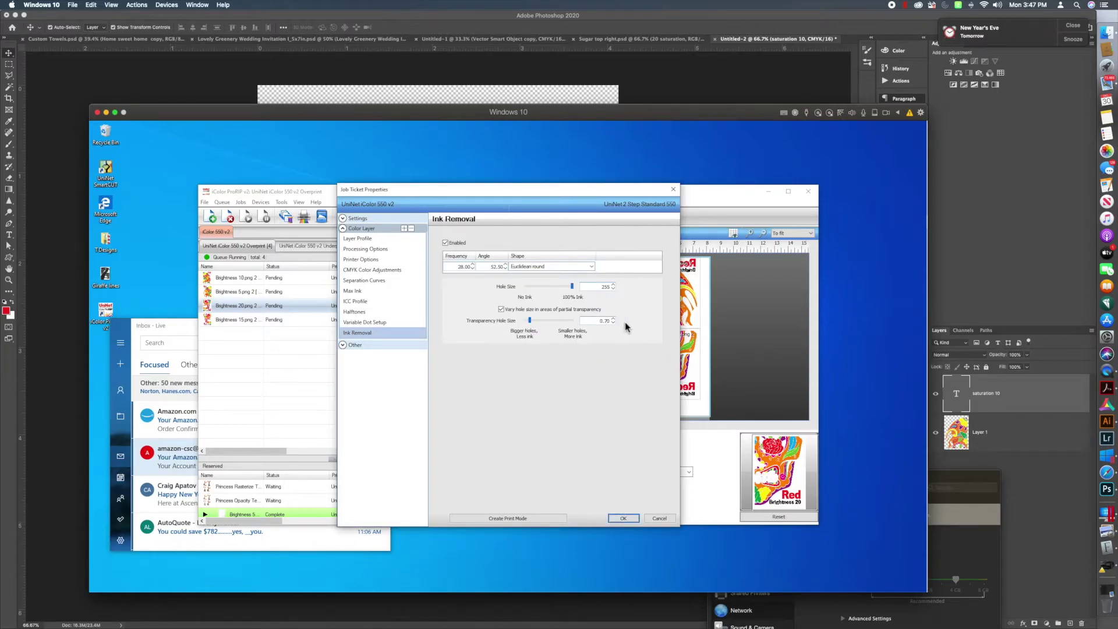
double_click(606, 287)
text(210)
key(Tab)
click(624, 518)
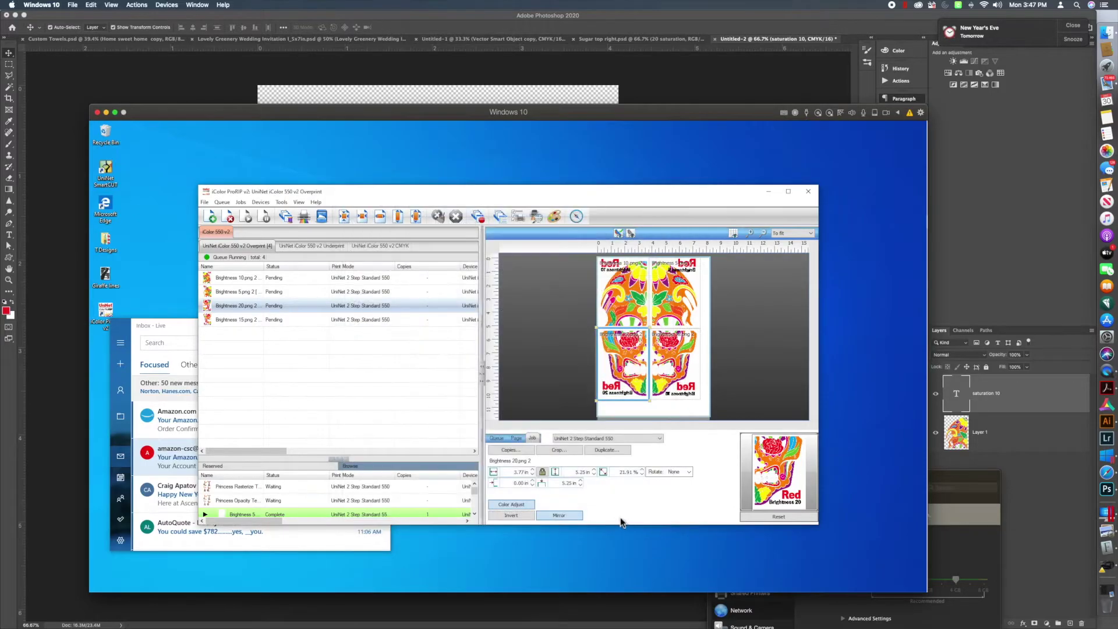
Step: Set the Brightness 20 job's colour-adjustment brightness to 20
click(515, 505)
double_click(550, 304)
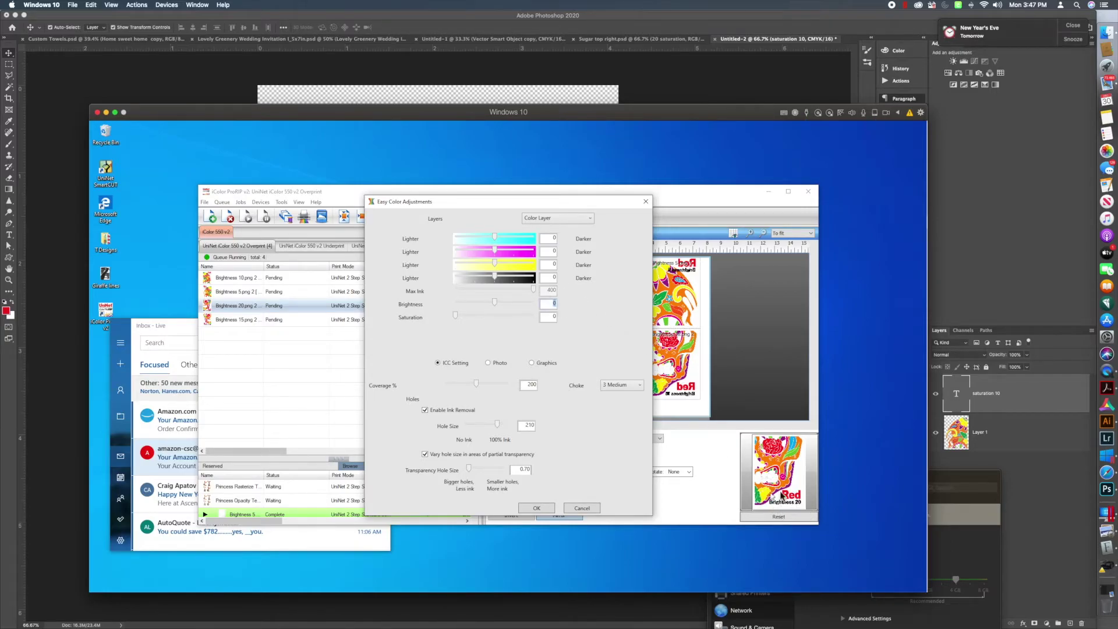
text(20)
key(Tab)
key(Tab)
click(543, 505)
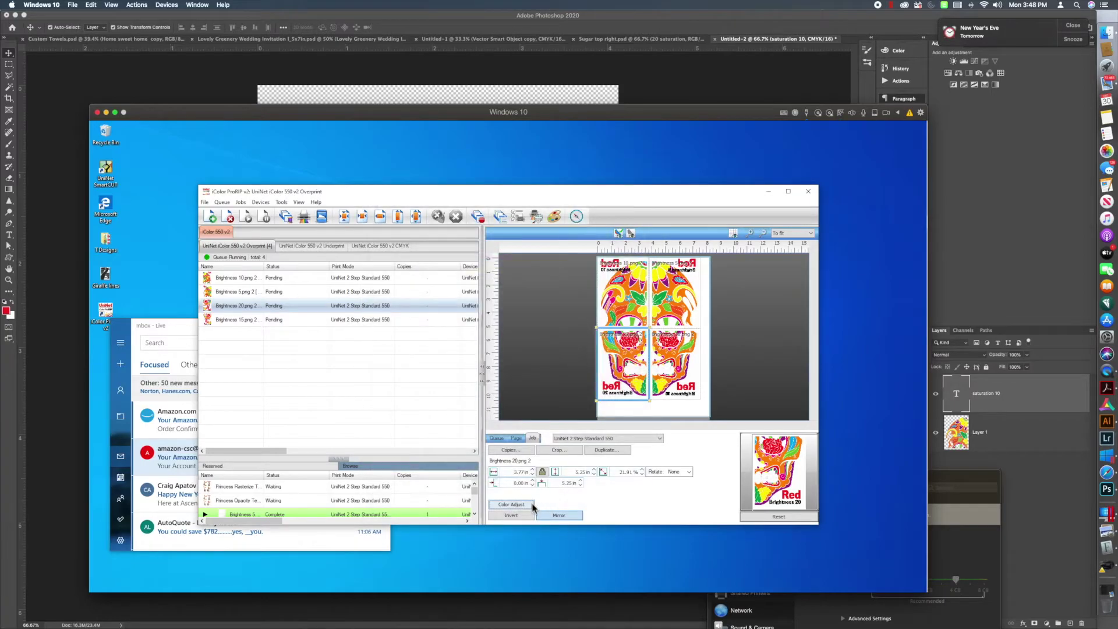
Step: Give the Brightness 15 job brightness 15 and saturation 10 in its colour adjustments
click(680, 374)
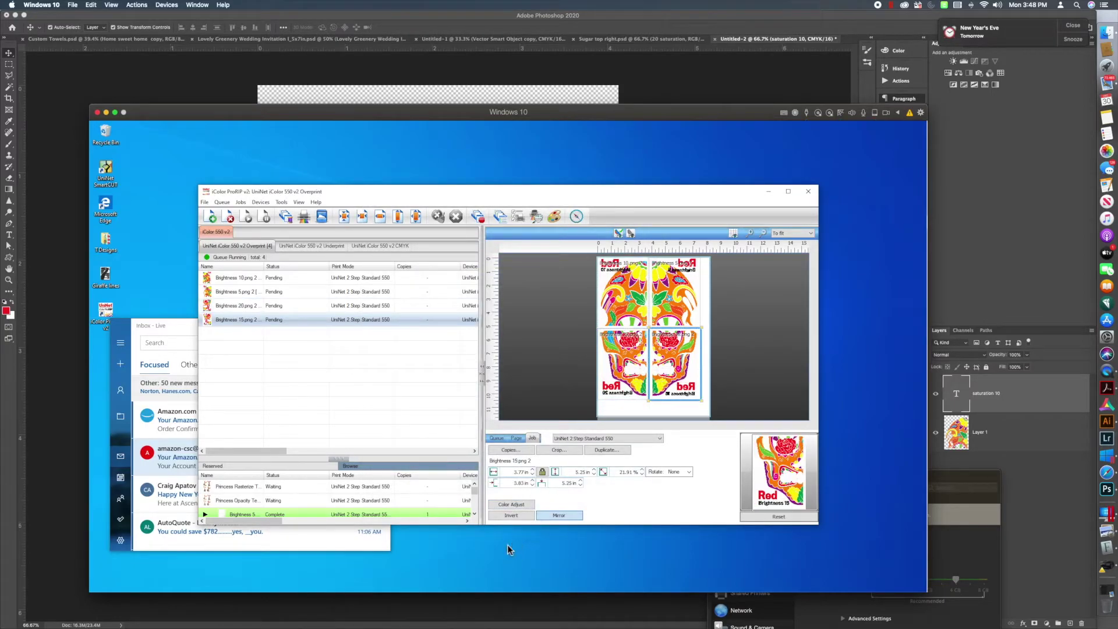
click(513, 504)
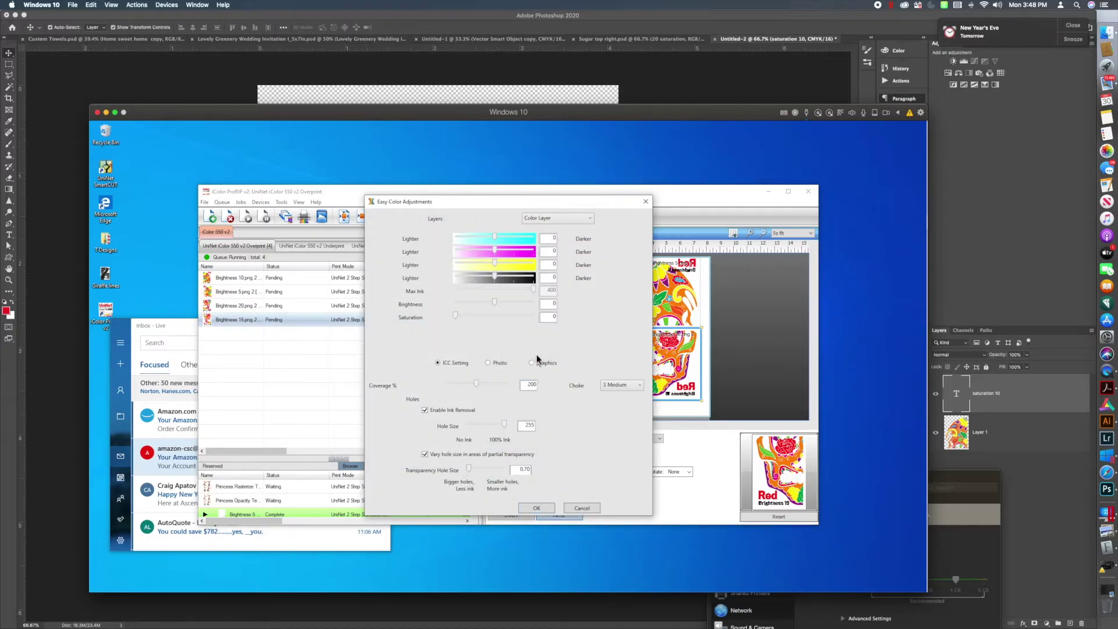
double_click(550, 304)
text(15)
double_click(548, 316)
text(10)
click(536, 508)
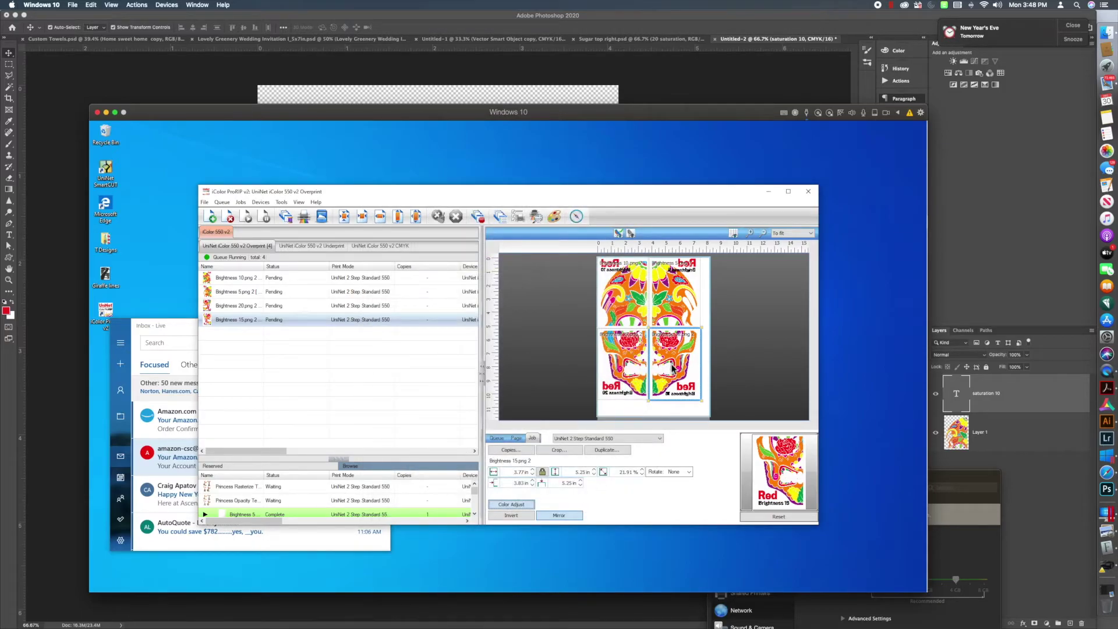
Step: Through Jobs > Properties, give Brightness 15 Line ink-removal holes at frequency 24, angle 67
click(241, 203)
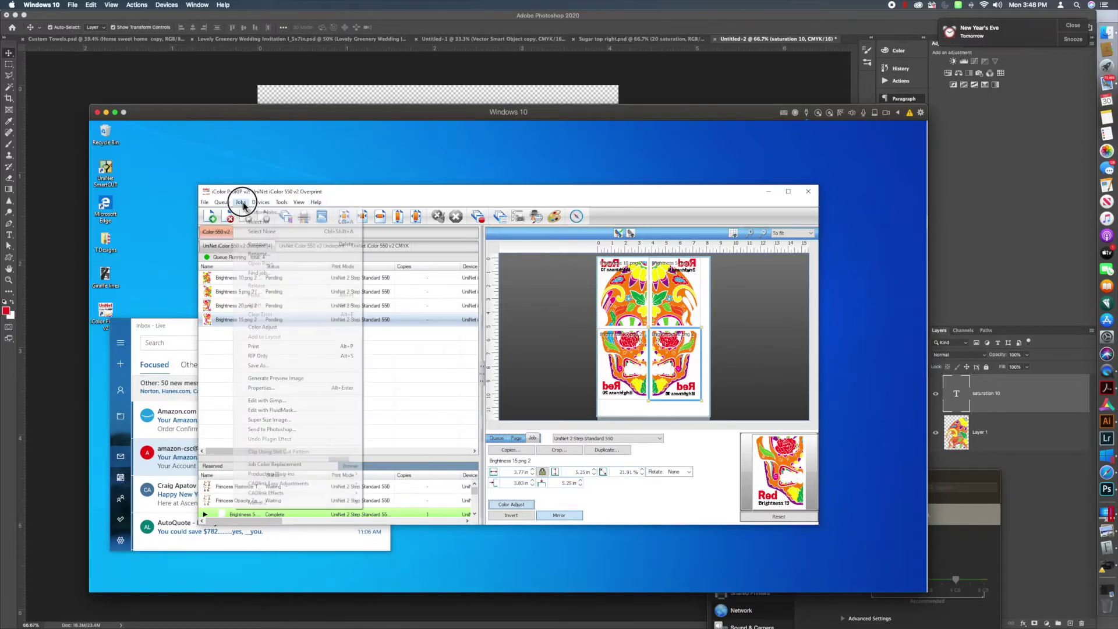
click(259, 390)
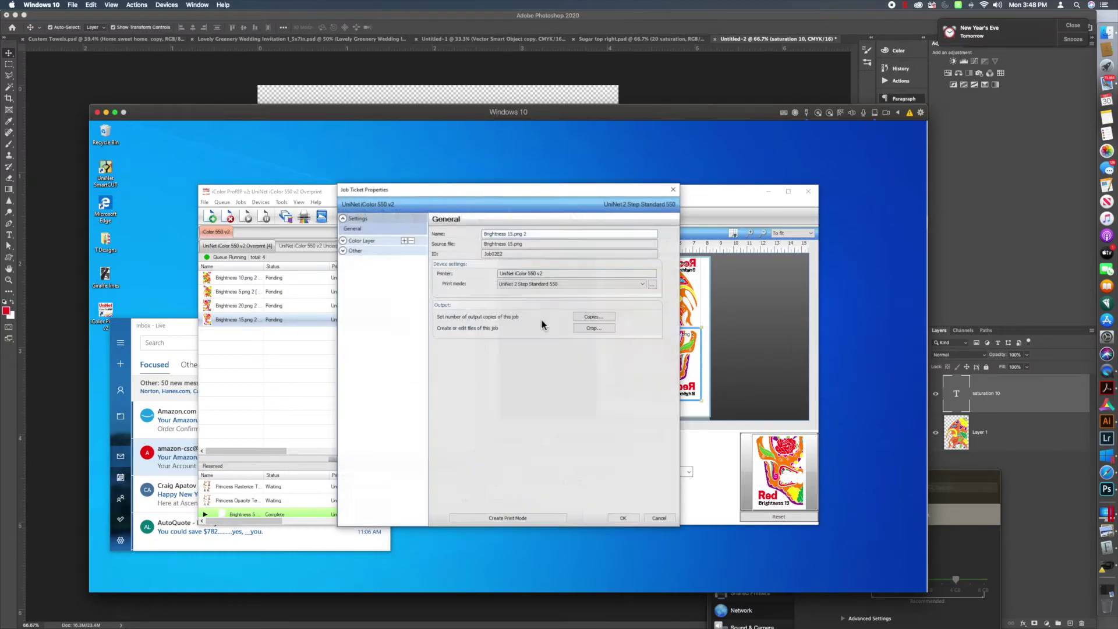
click(365, 244)
click(366, 347)
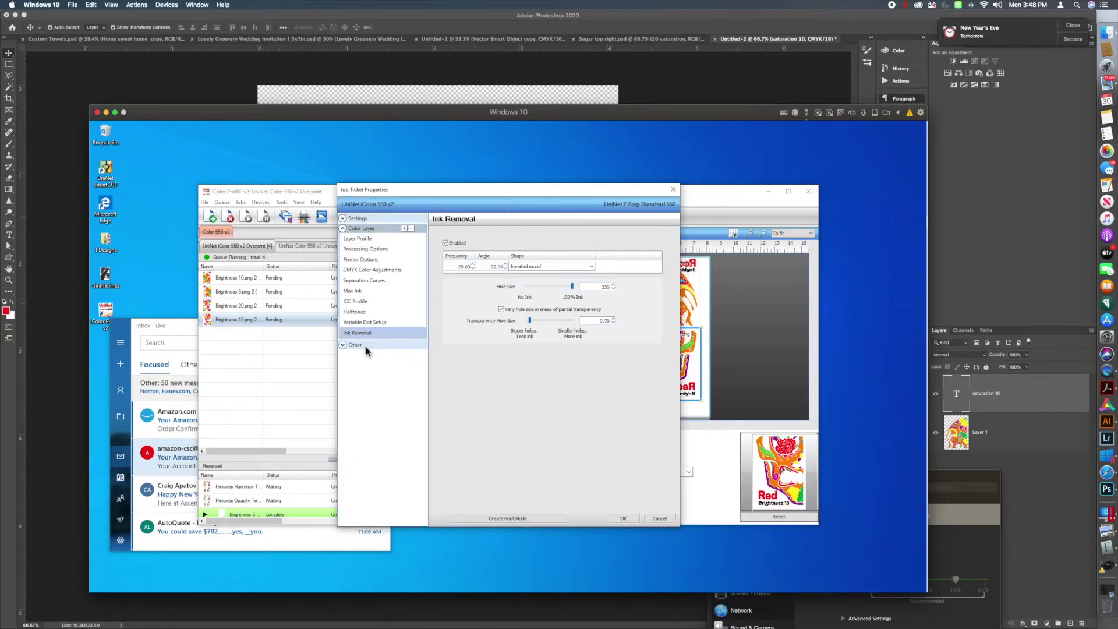
drag(453, 264, 499, 266)
text(24)
click(591, 266)
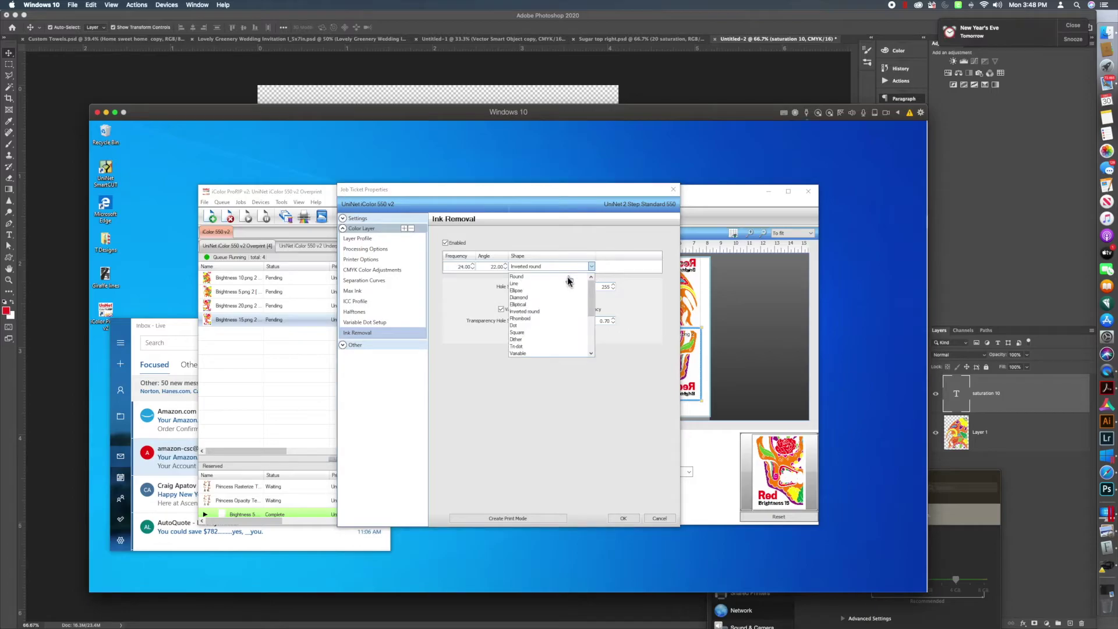
click(534, 284)
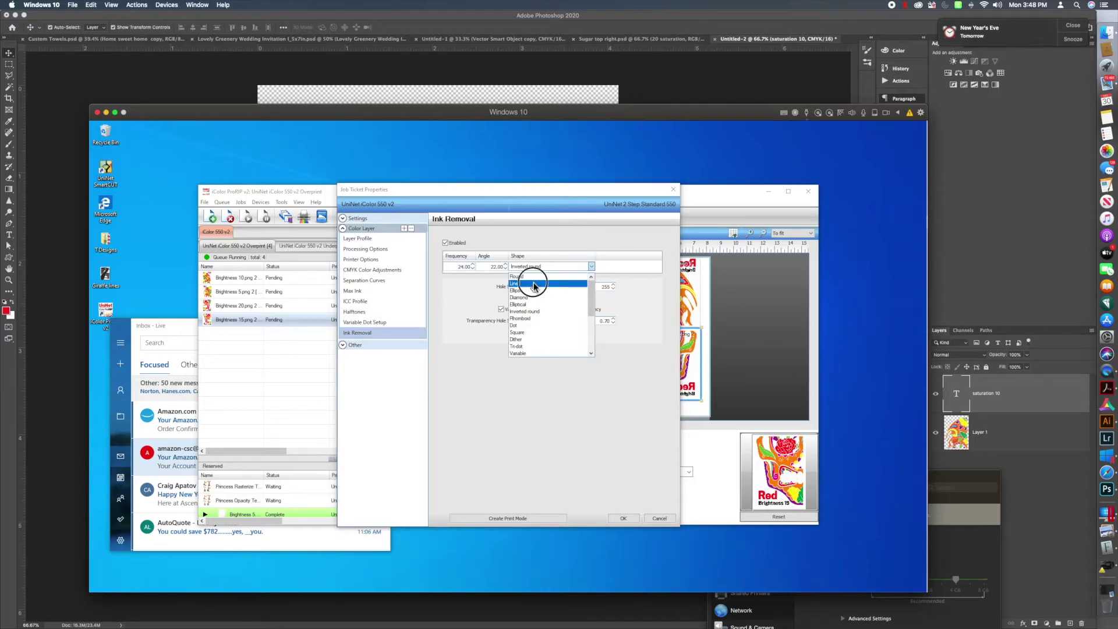
double_click(496, 267)
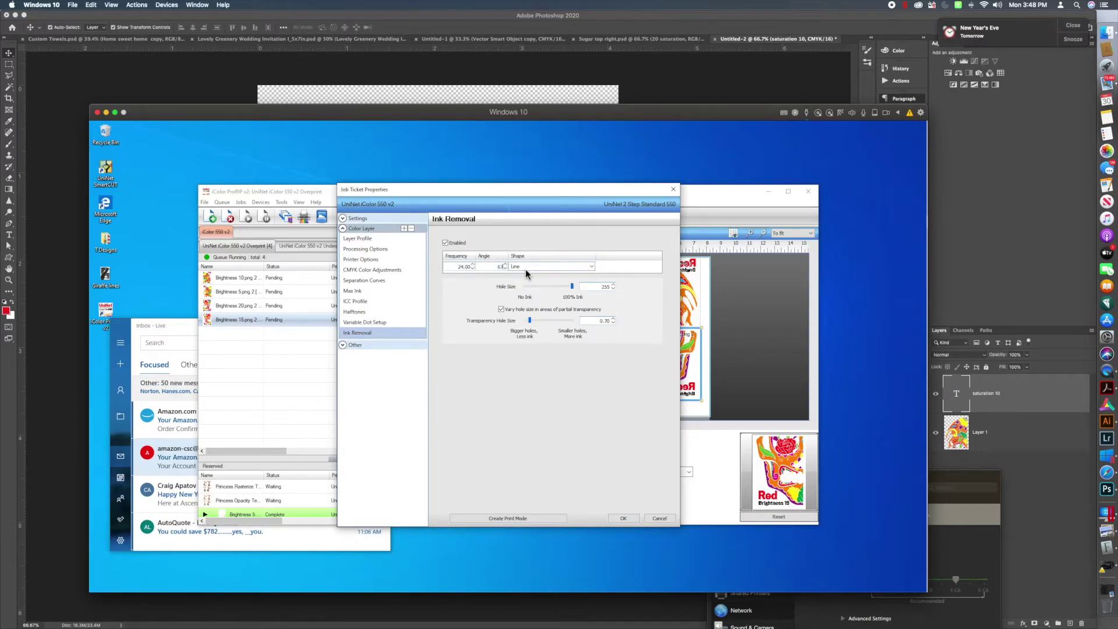
text(67)
key(Tab)
click(624, 517)
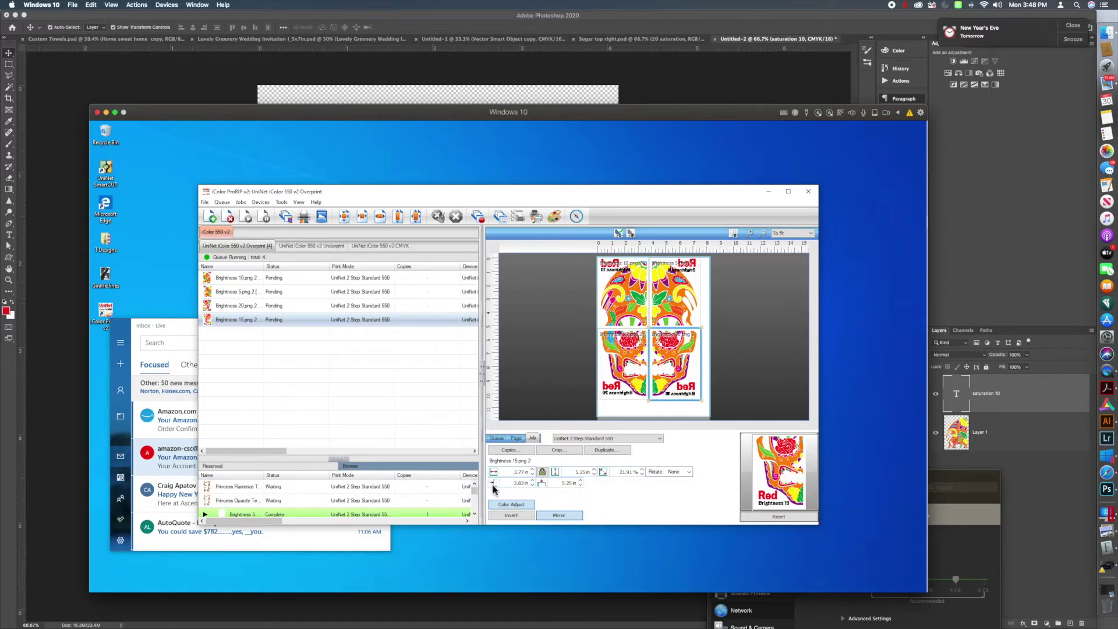
click(533, 481)
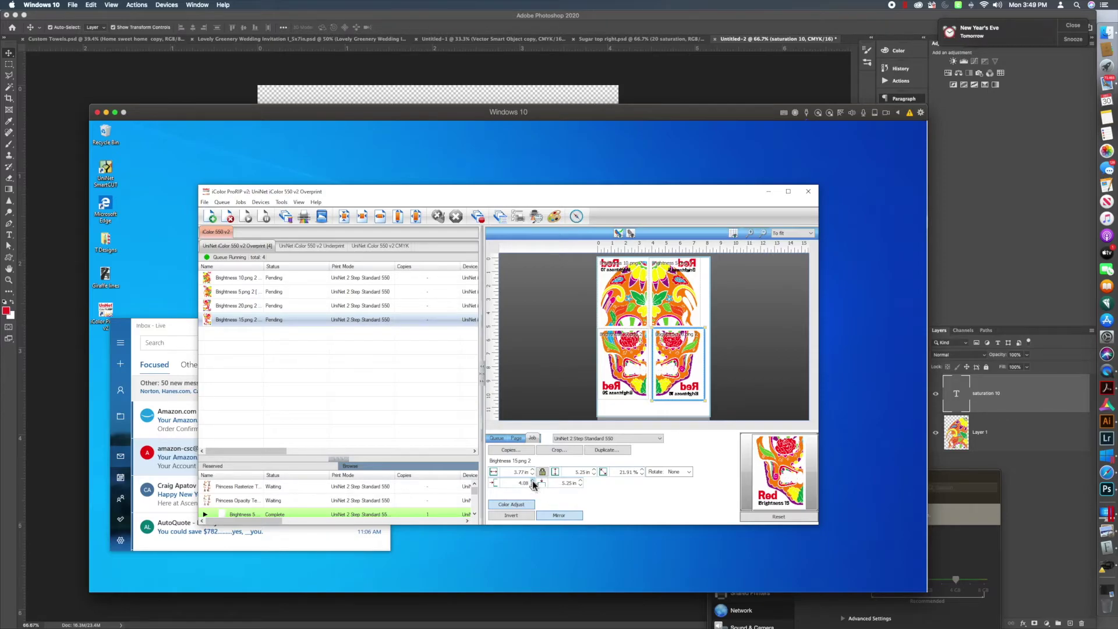
click(581, 485)
click(581, 484)
click(581, 481)
click(580, 481)
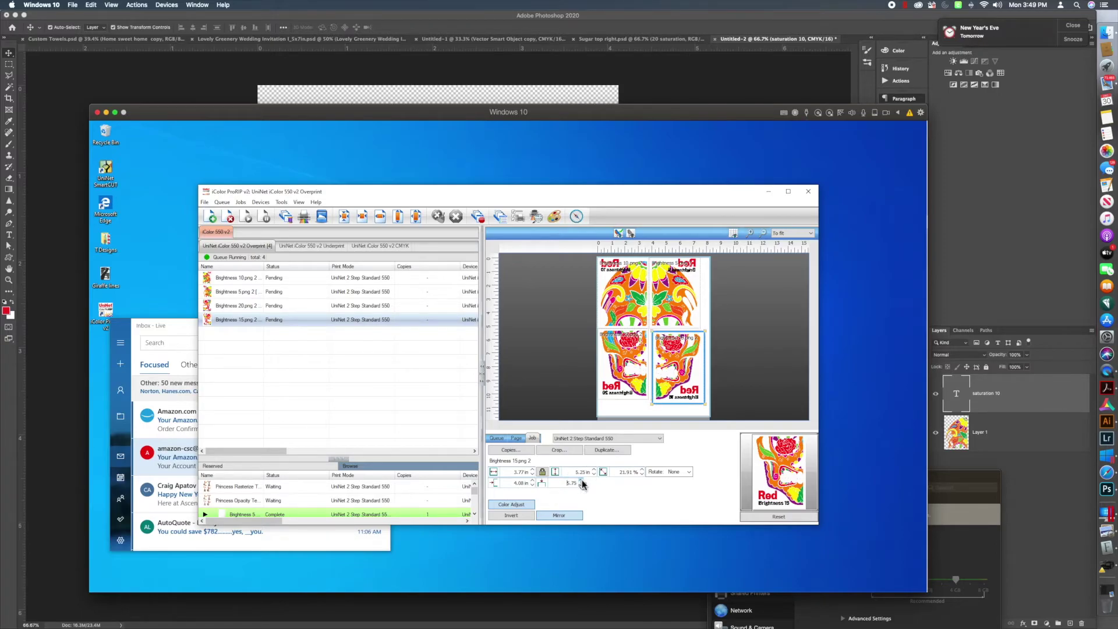
click(626, 375)
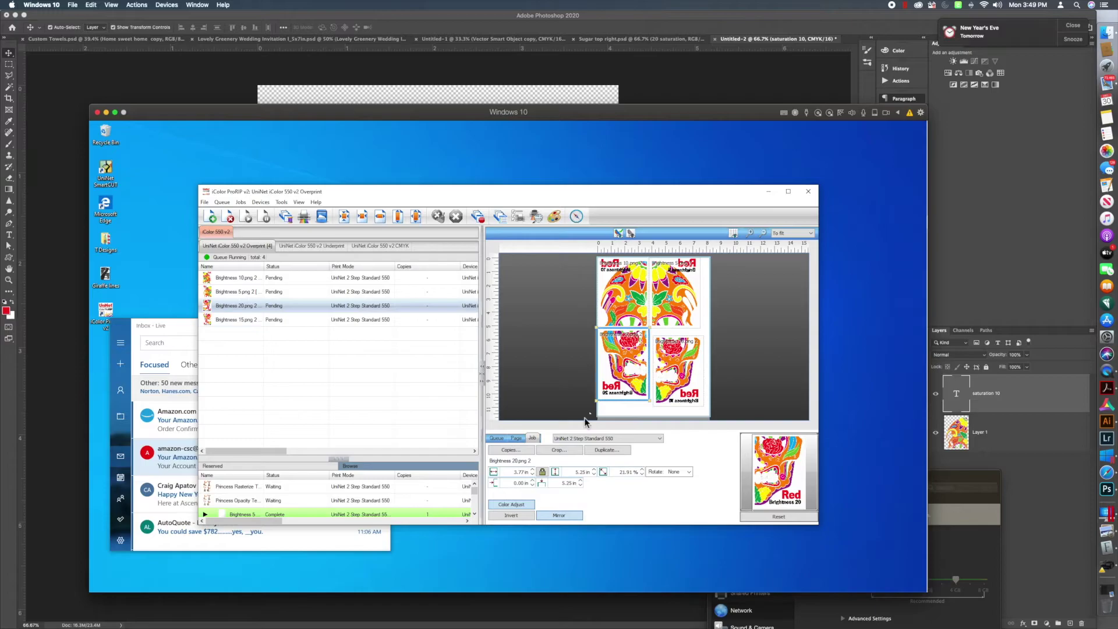
click(532, 482)
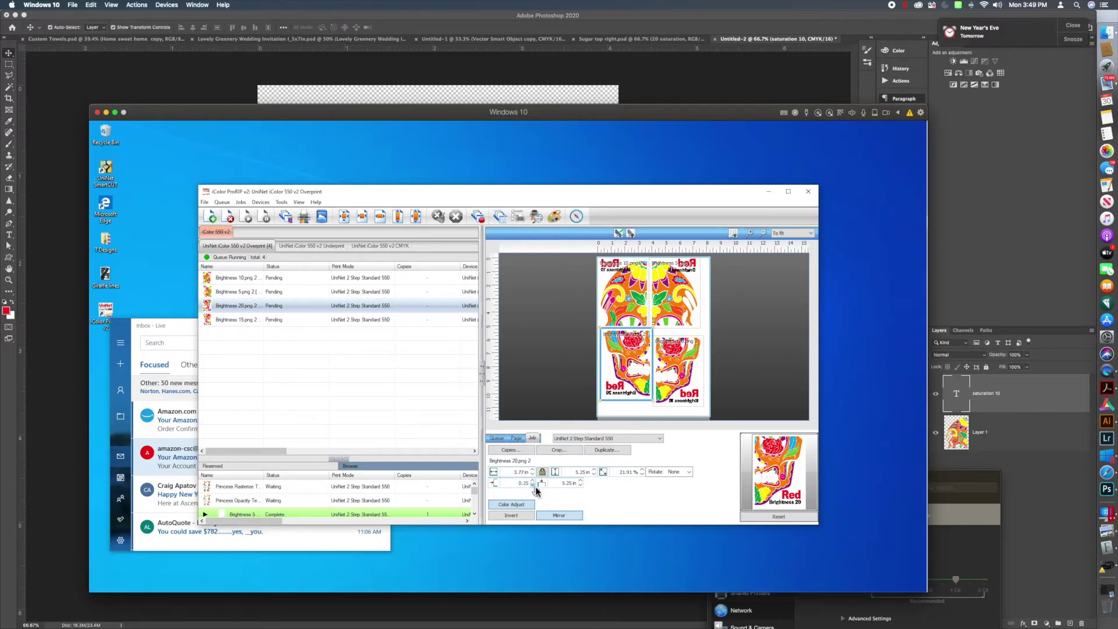
click(580, 481)
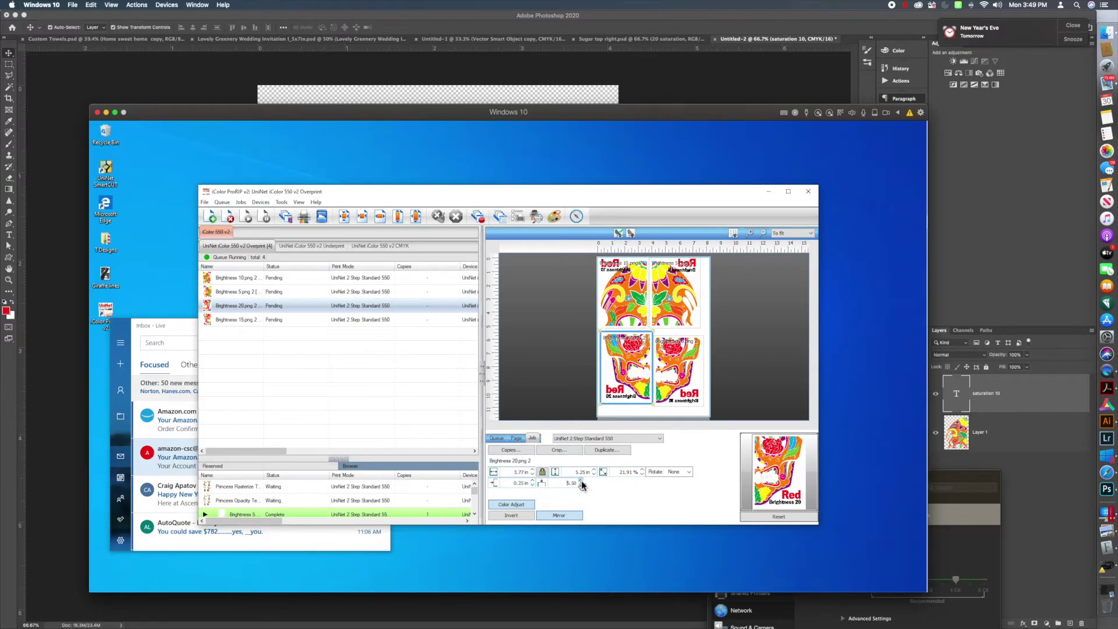
click(682, 294)
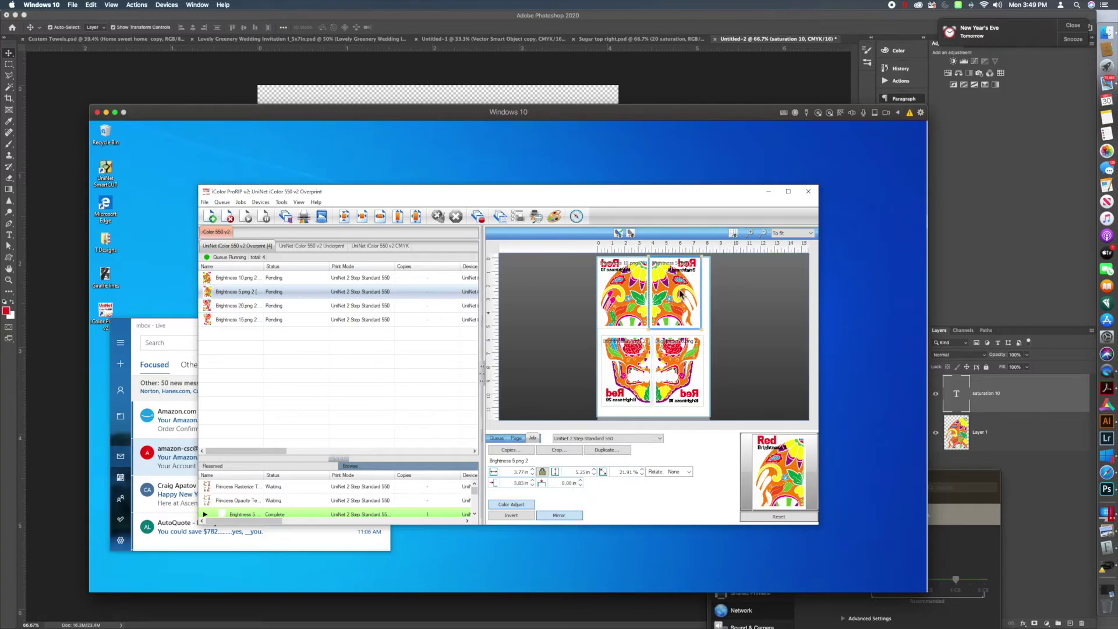
click(581, 483)
click(581, 483)
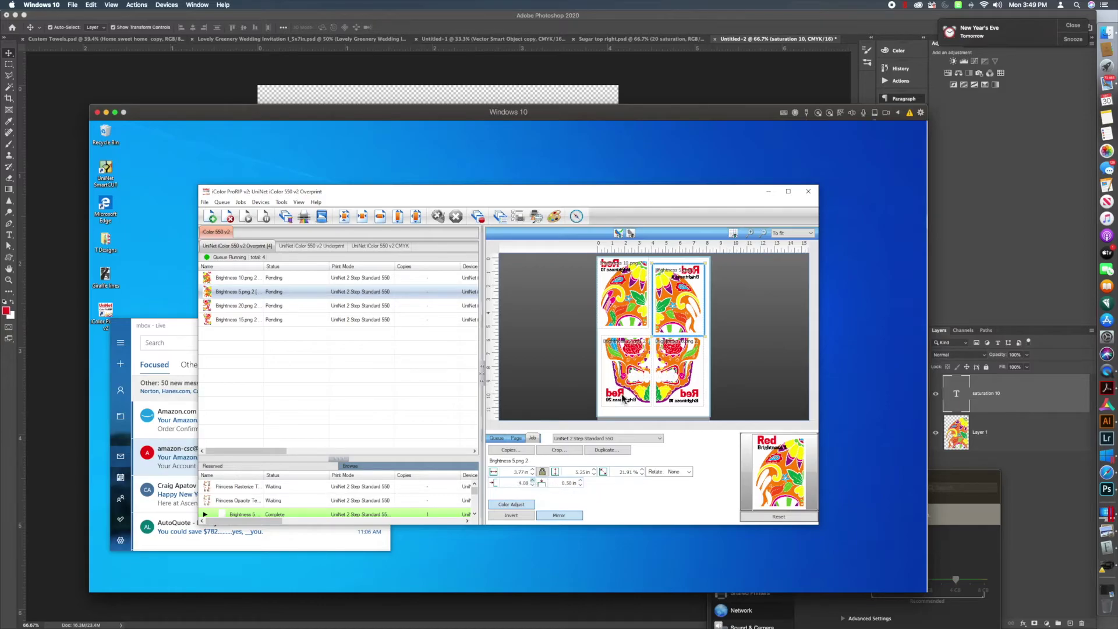
click(635, 299)
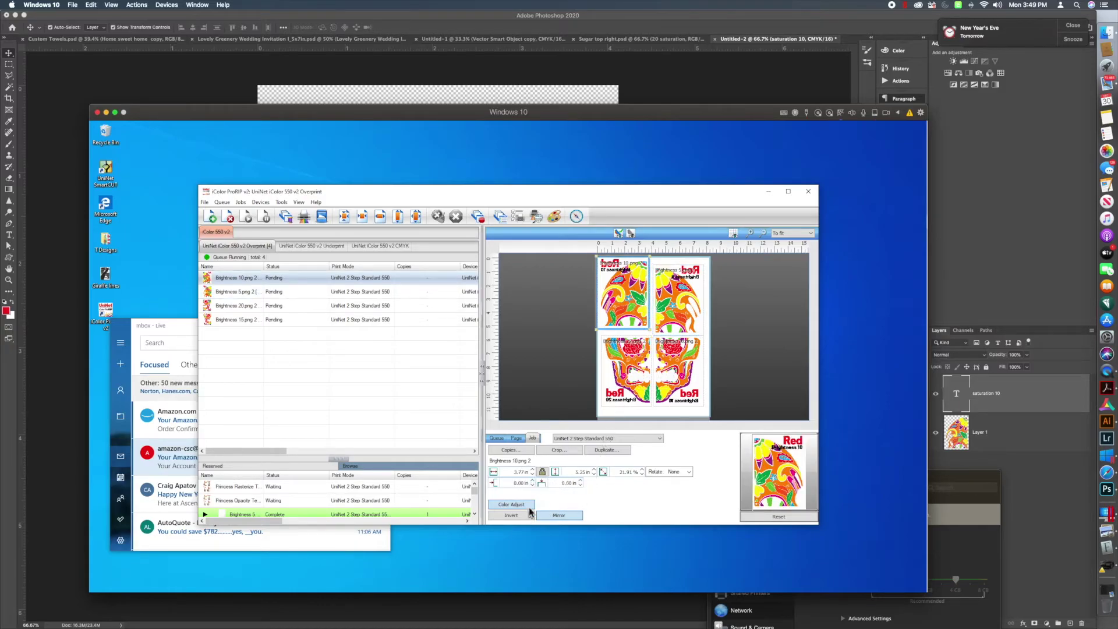
click(532, 481)
click(580, 481)
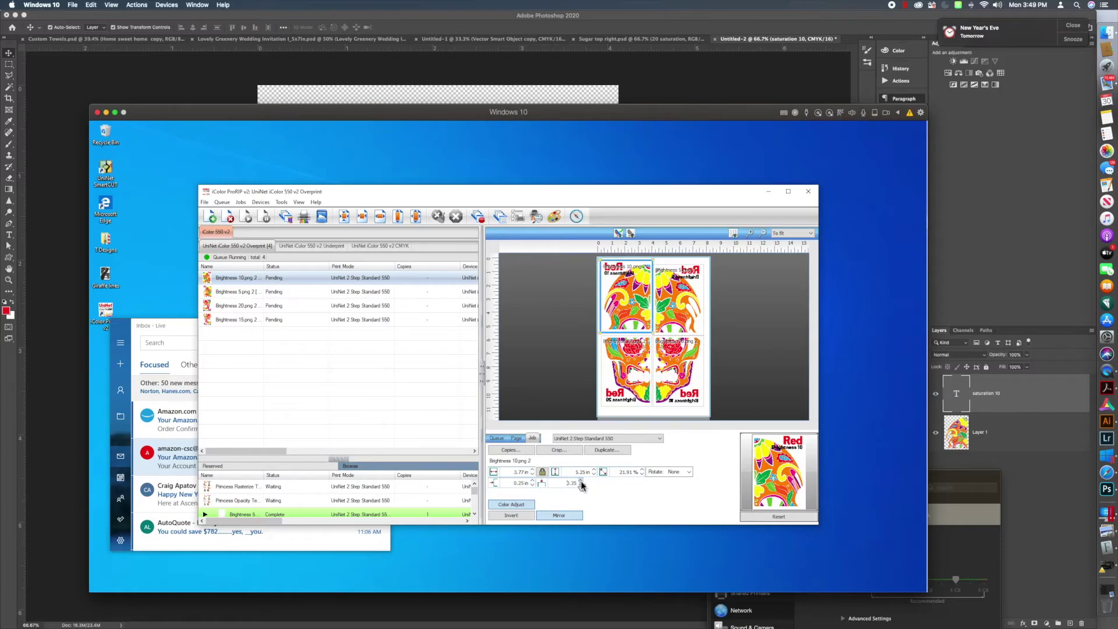
click(745, 337)
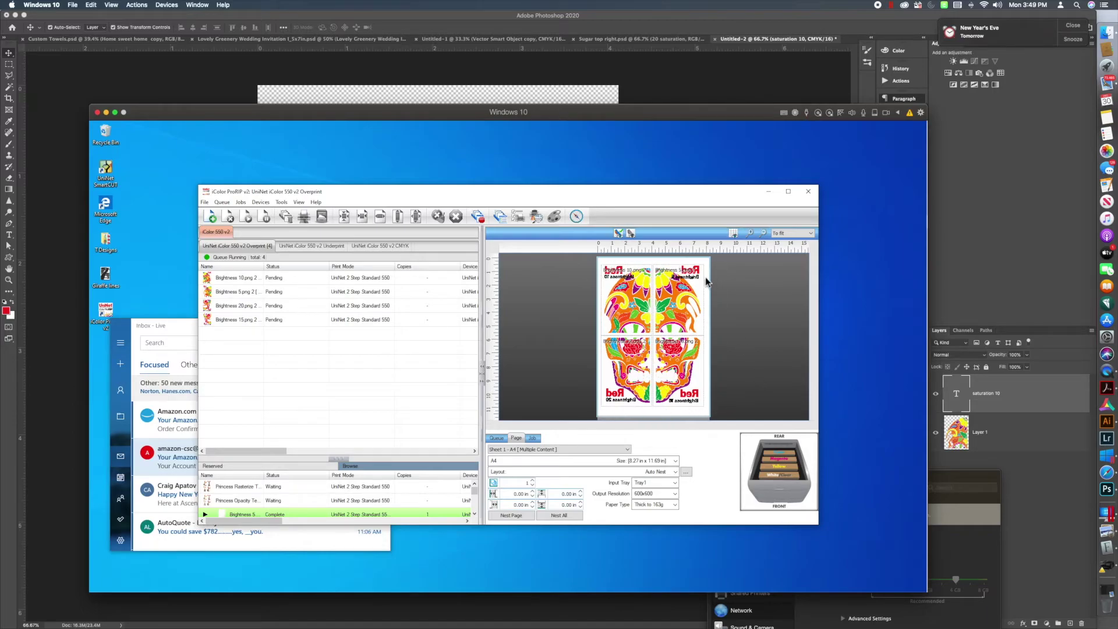
click(313, 319)
Step: Run RIP Only on the Brightness 15.png 2 job and let it finish spooling
right_click(314, 320)
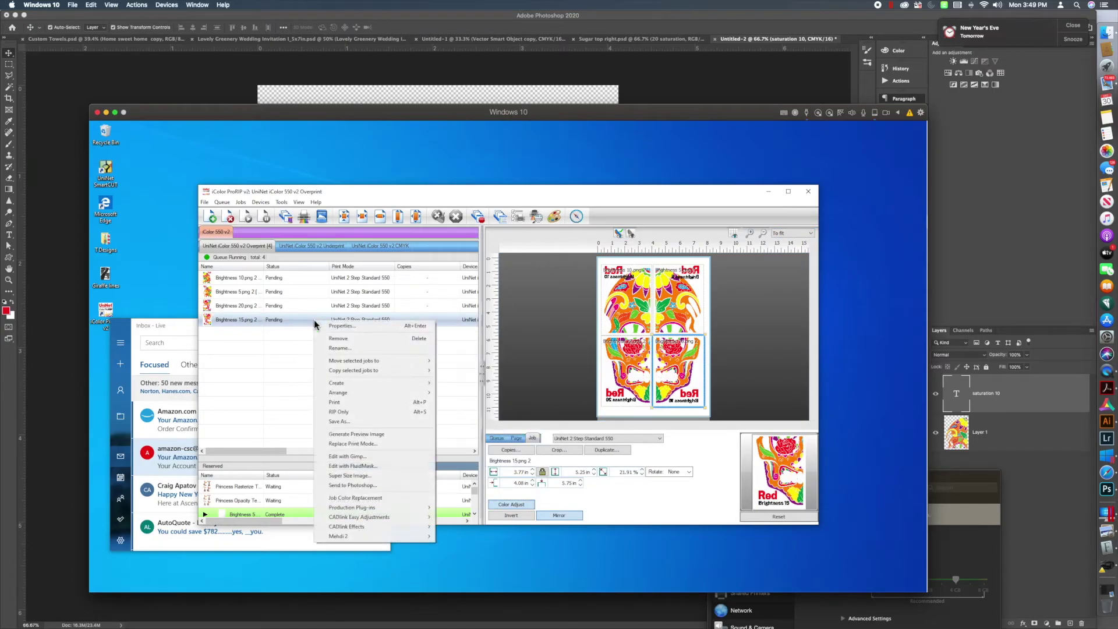
click(343, 411)
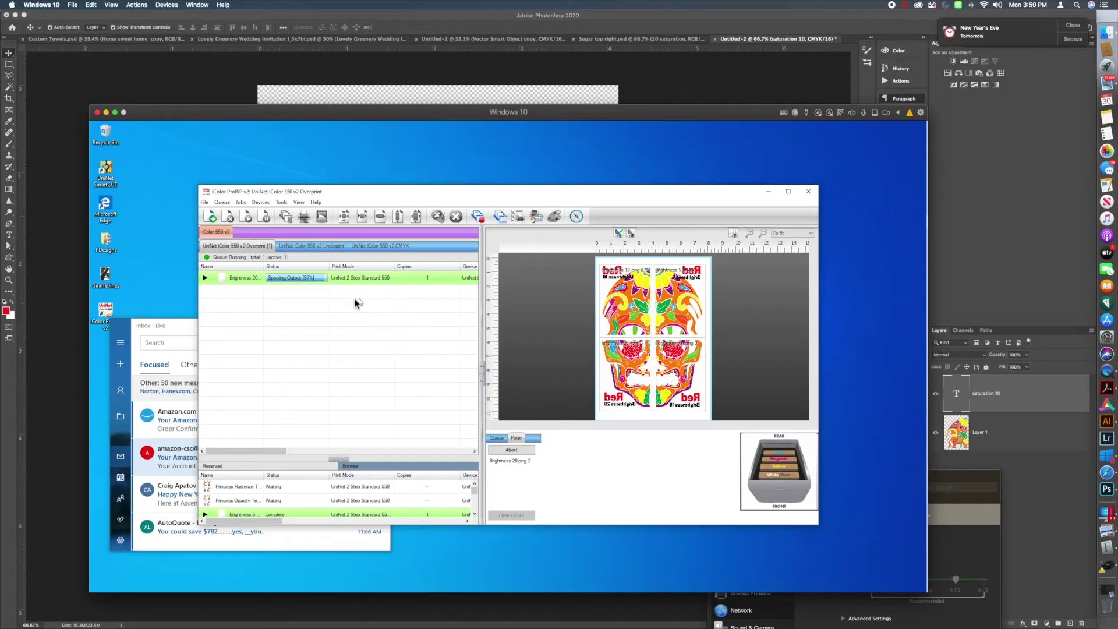
right_click(341, 279)
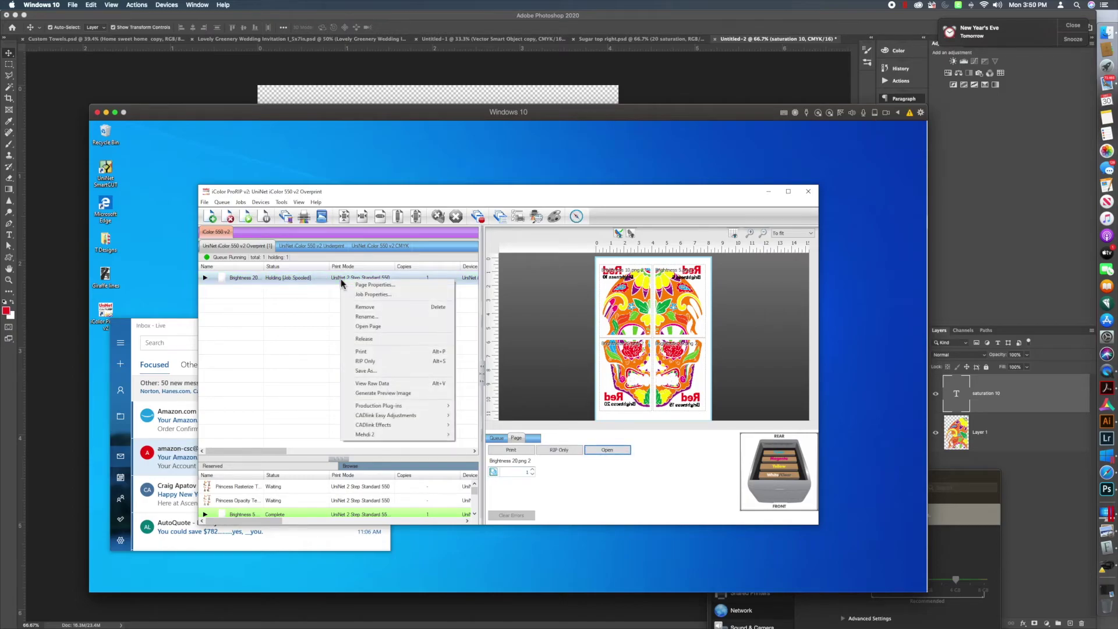
Step: Open View Raw Data for the held job, maximize the viewer and scroll through the quarters
click(375, 383)
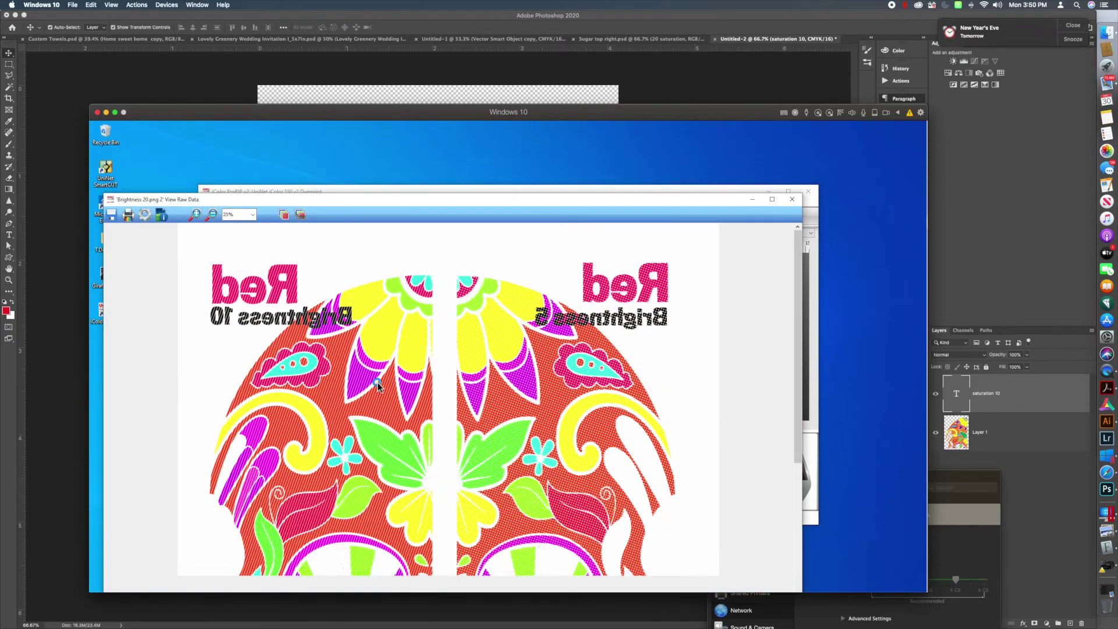
drag(505, 202, 524, 87)
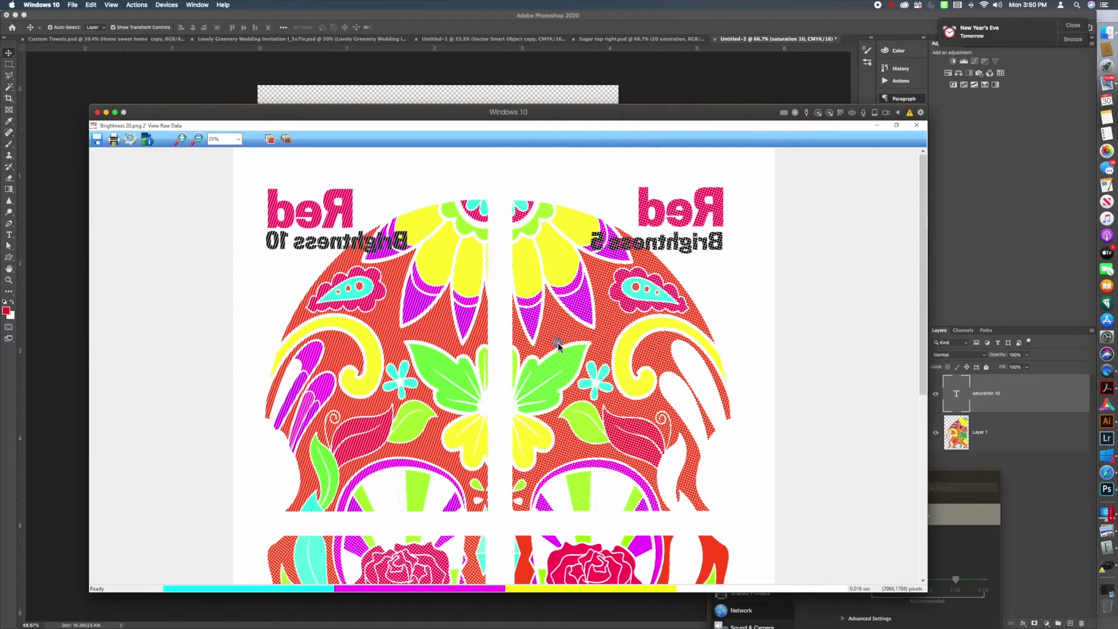
scroll(558, 344, down, 5)
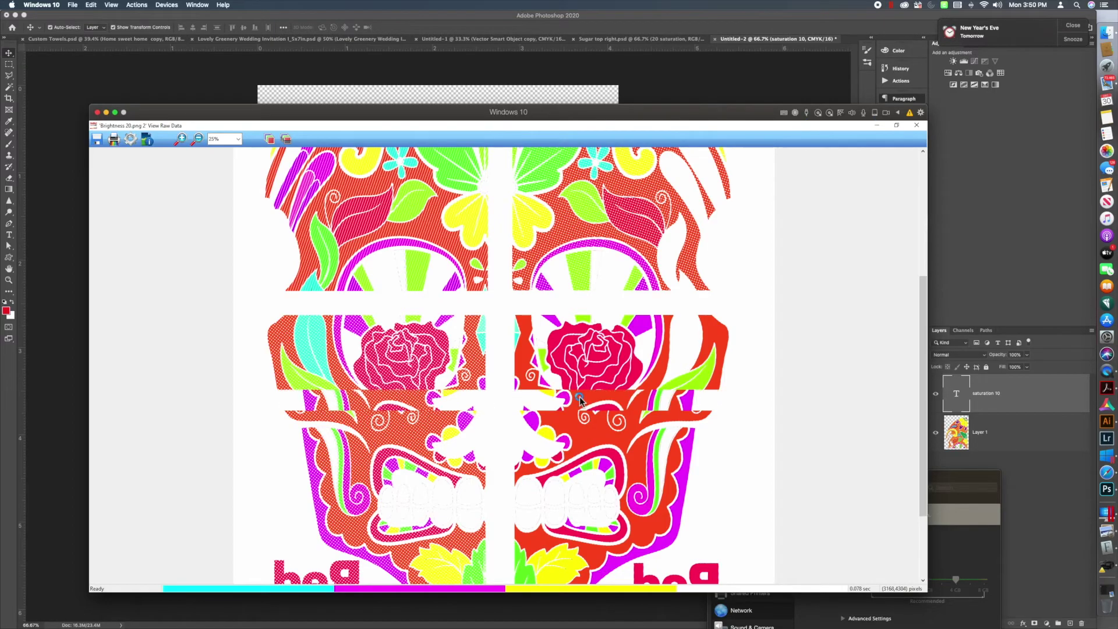
scroll(579, 397, down, 3)
scroll(579, 397, up, 3)
scroll(579, 397, down, 3)
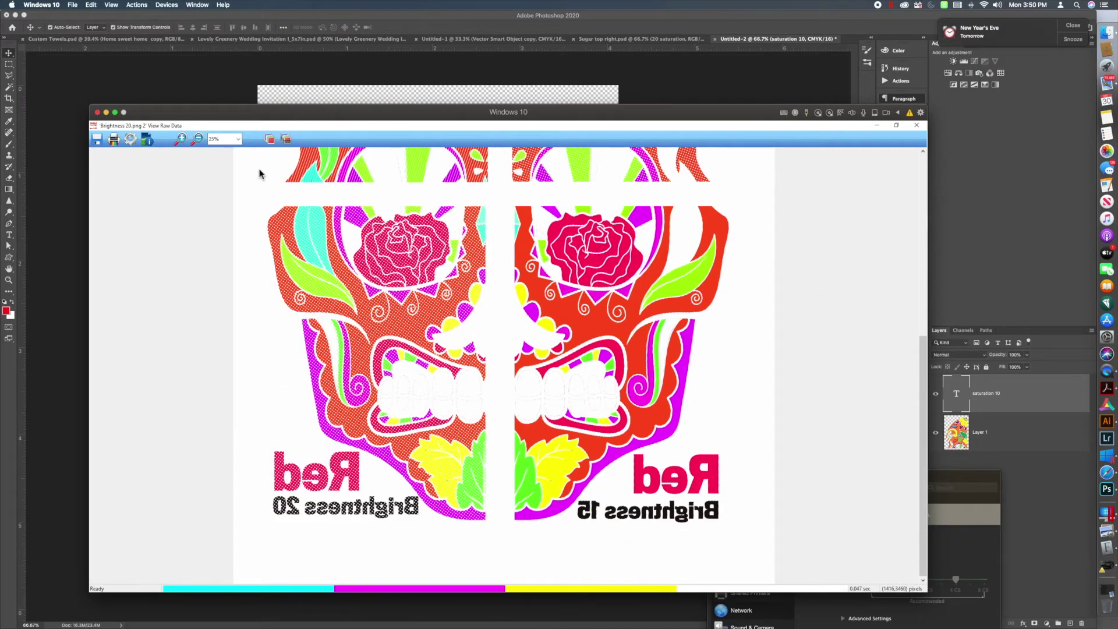
click(752, 137)
Step: Close the raw data viewer and return to the page's layout settings
click(752, 137)
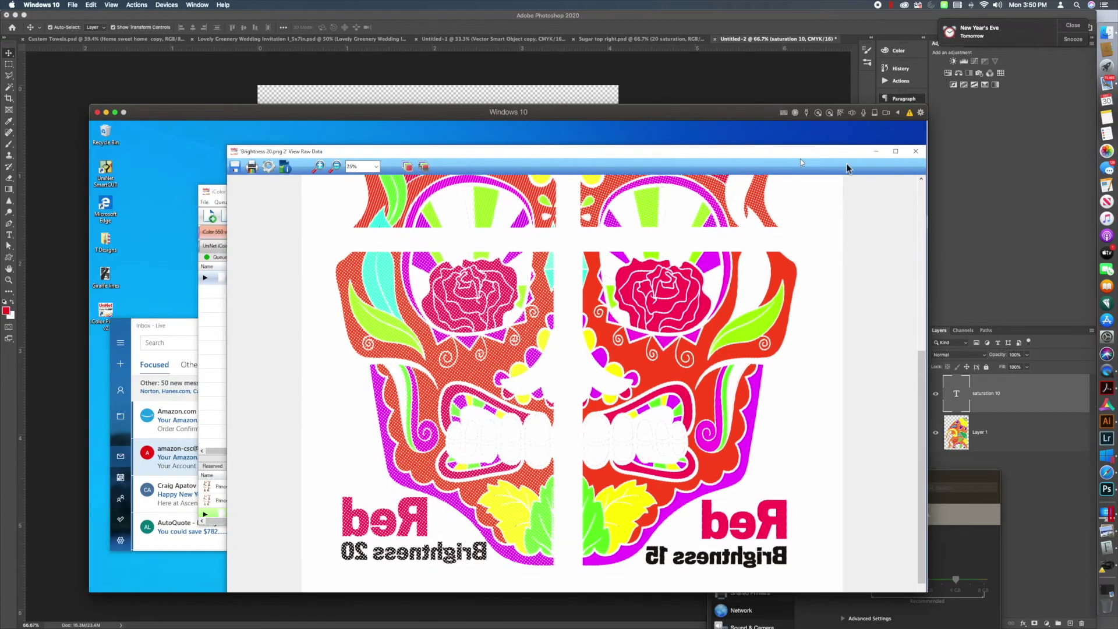
click(917, 152)
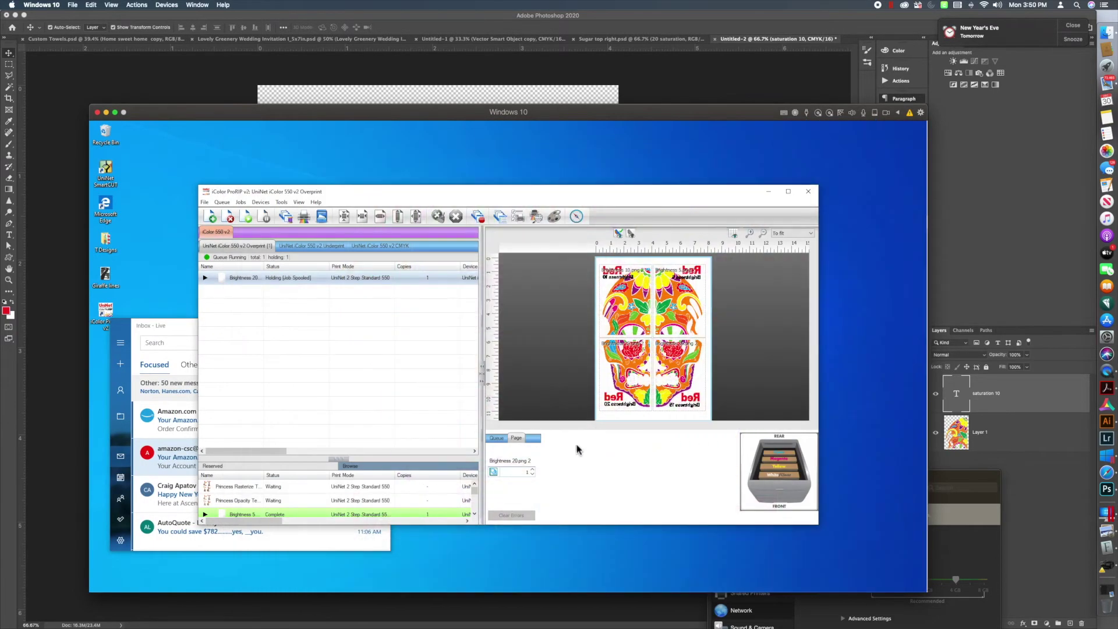
click(410, 281)
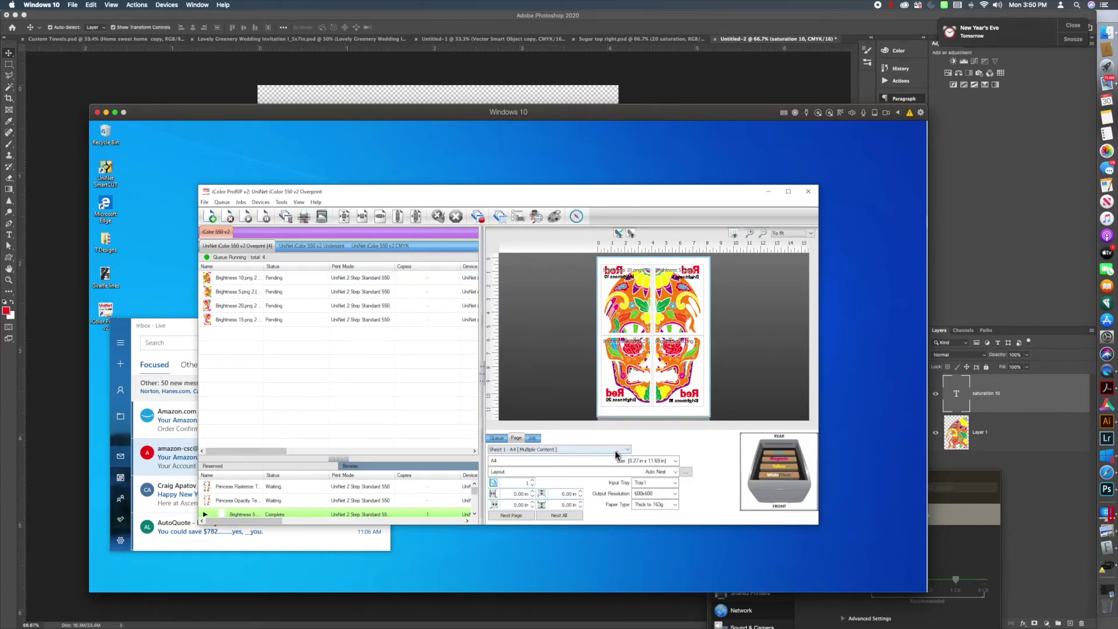
Step: Give the Brightness 15 quarter a Line ink-removal pattern at frequency 24 and 67.5°
click(691, 387)
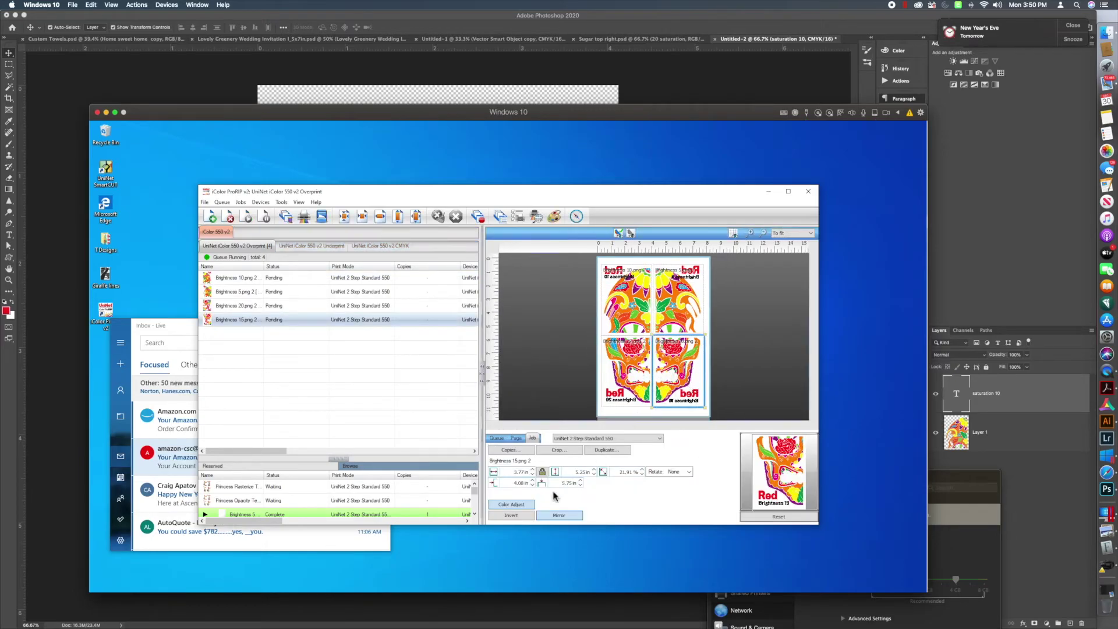
double_click(679, 381)
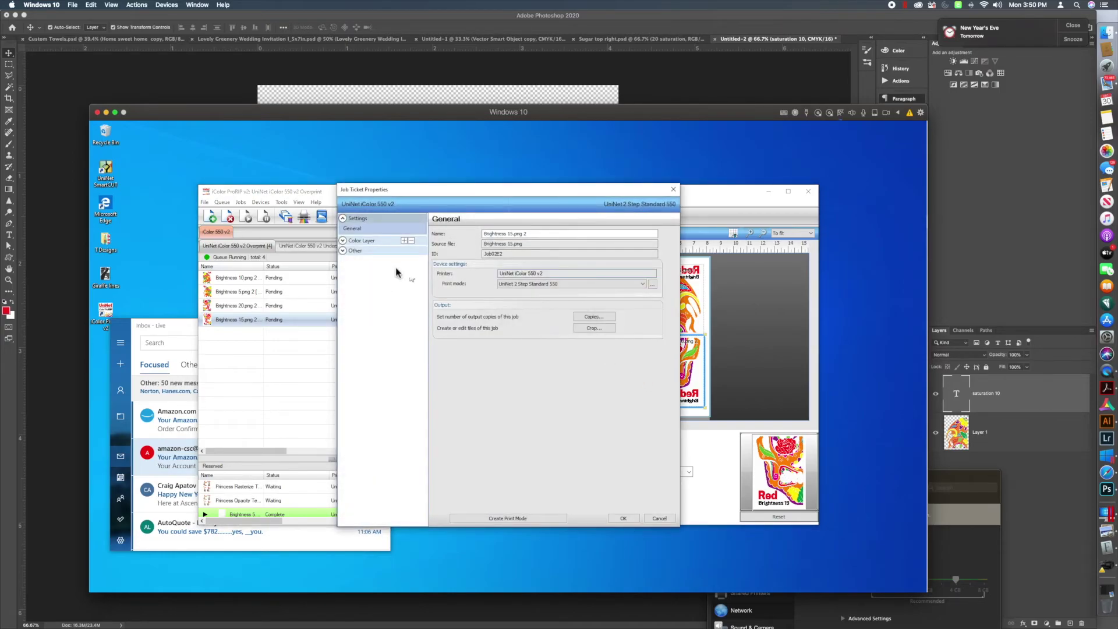
click(383, 240)
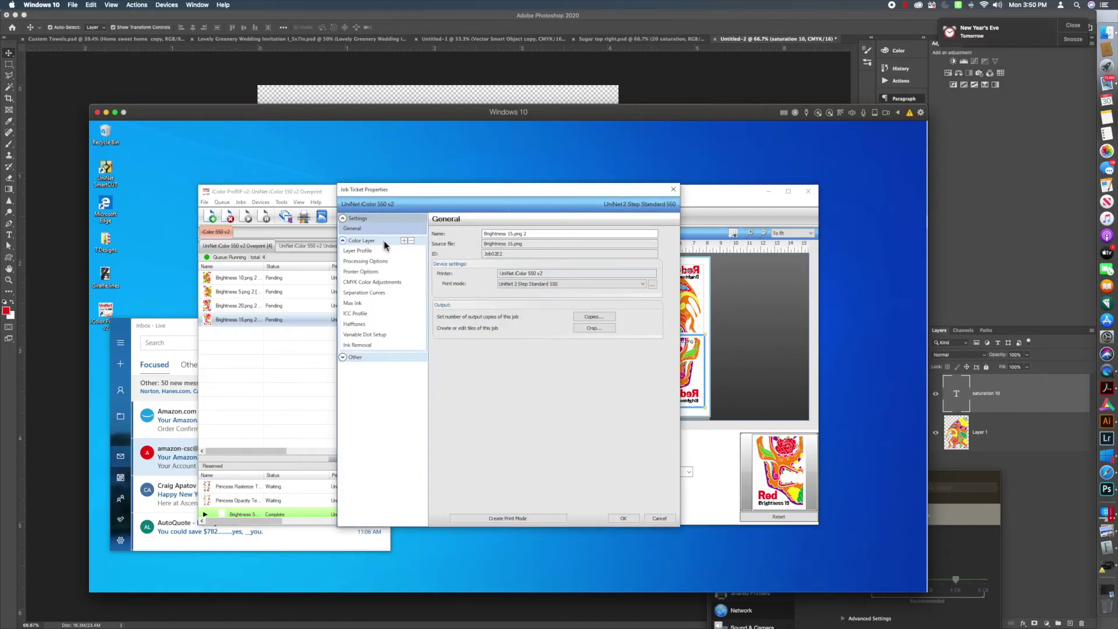
click(367, 334)
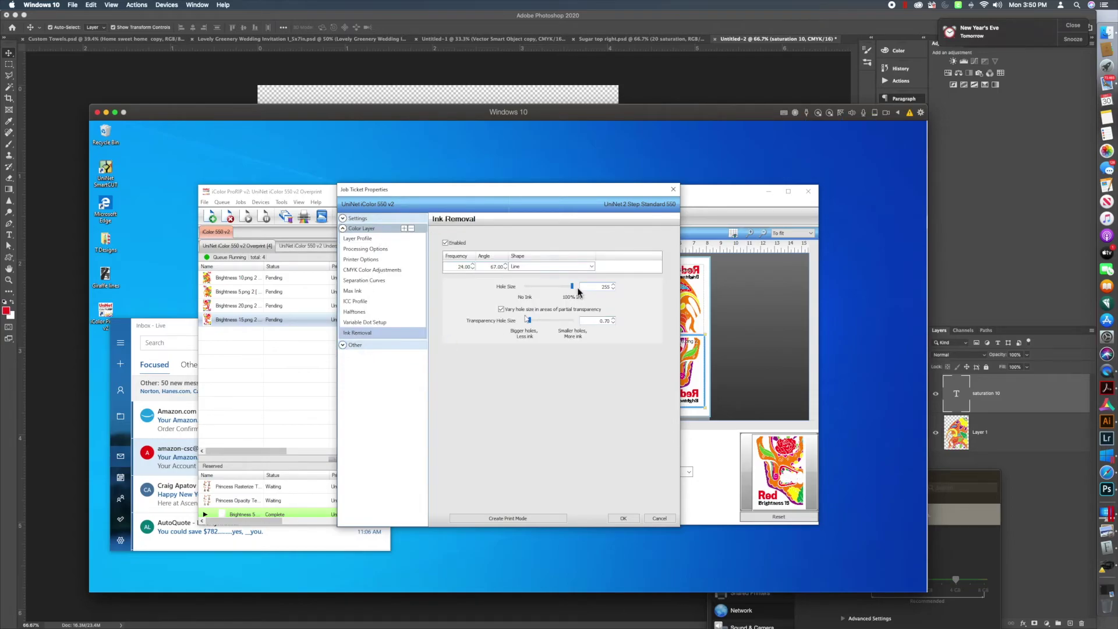
click(612, 288)
click(623, 519)
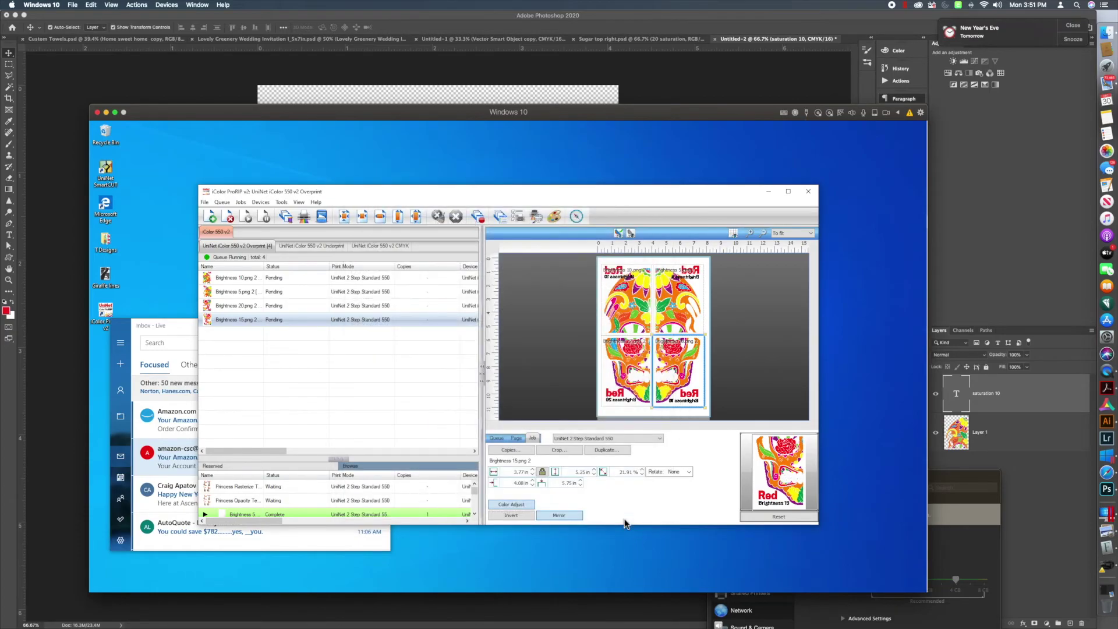
Step: RIP Only the Brightness 15.png 2 job so a new spooled job is held
right_click(294, 318)
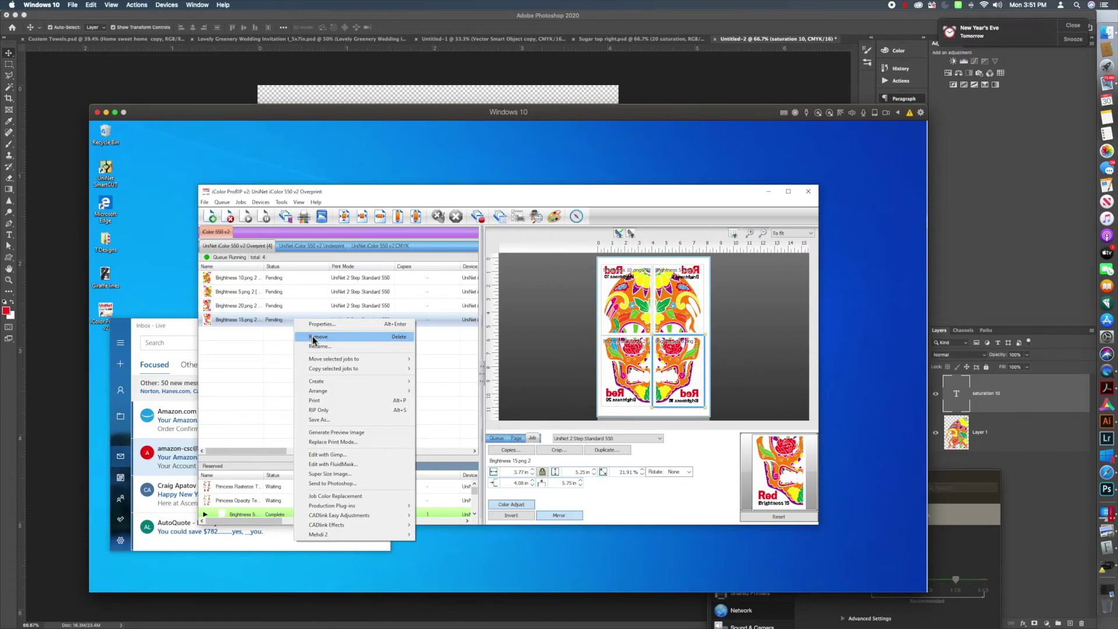
click(324, 414)
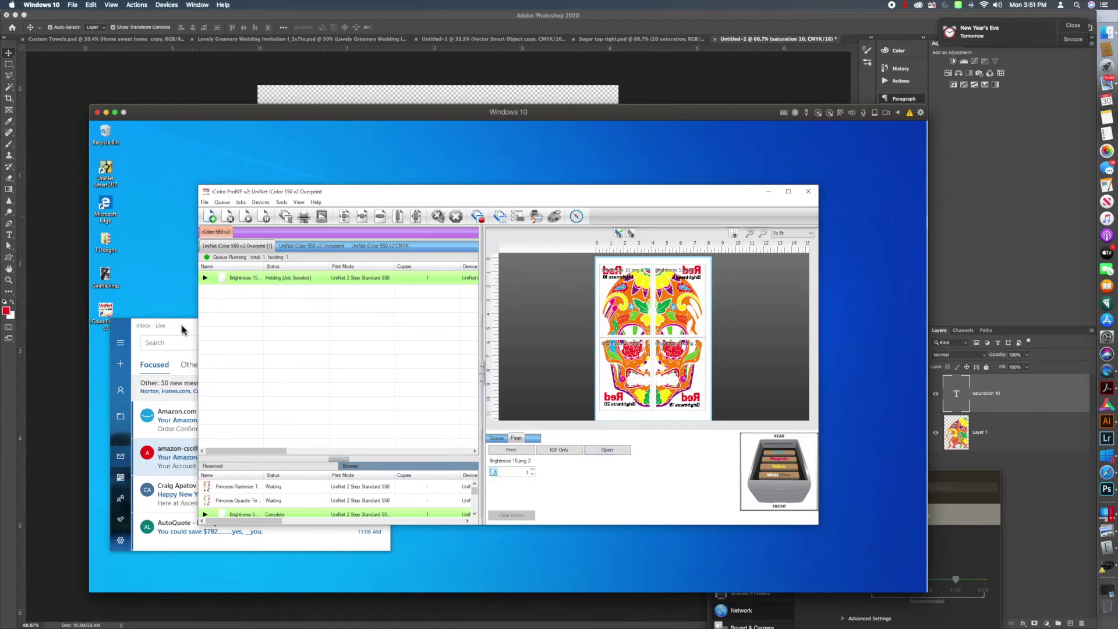
right_click(351, 281)
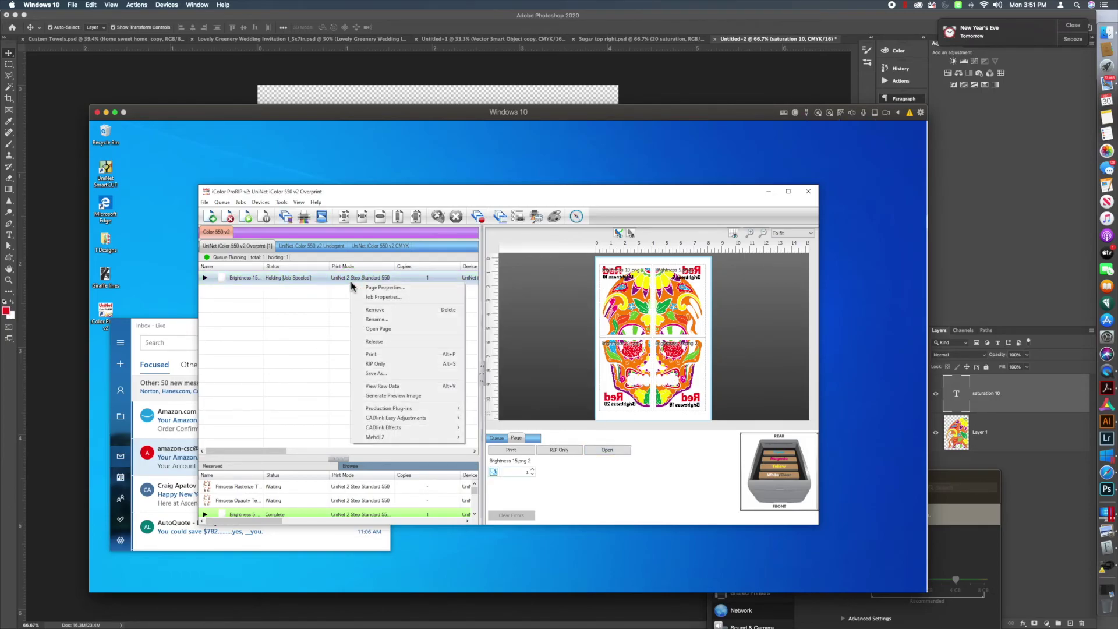
Step: Open the re-ripped page's raw data and zoom in to 50%
click(375, 387)
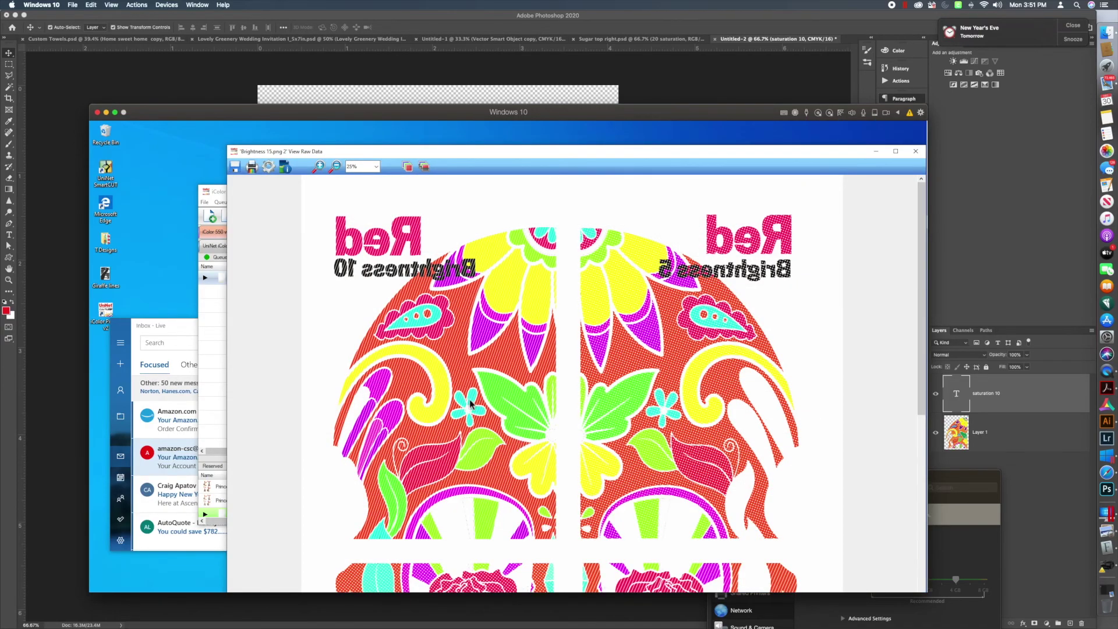
scroll(489, 414, down, 3)
scroll(489, 414, up, 2)
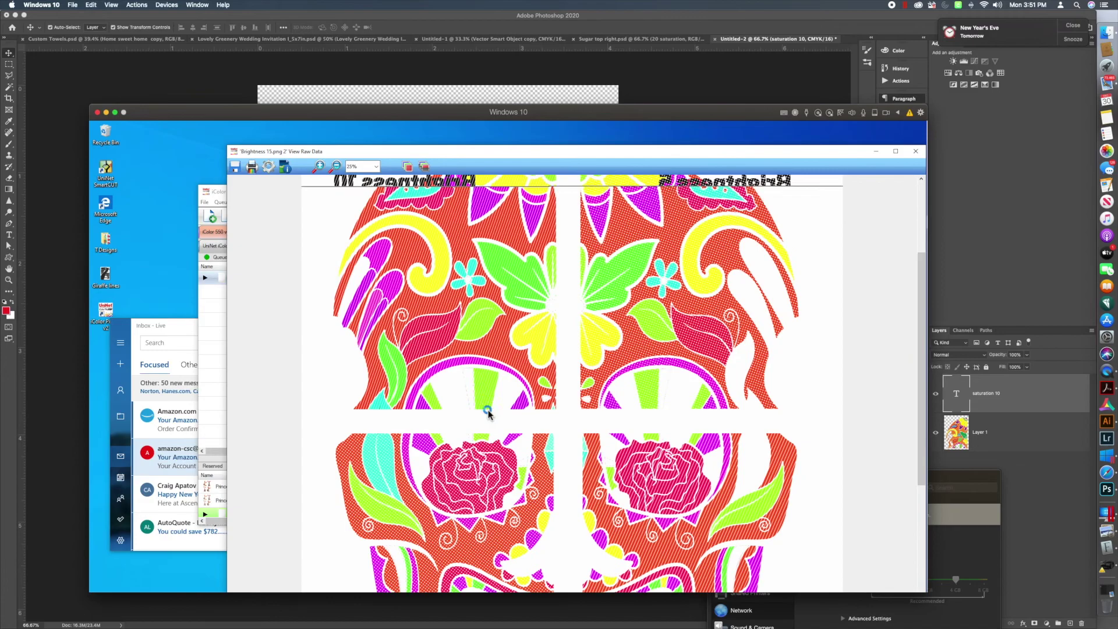
scroll(492, 416, down, 2)
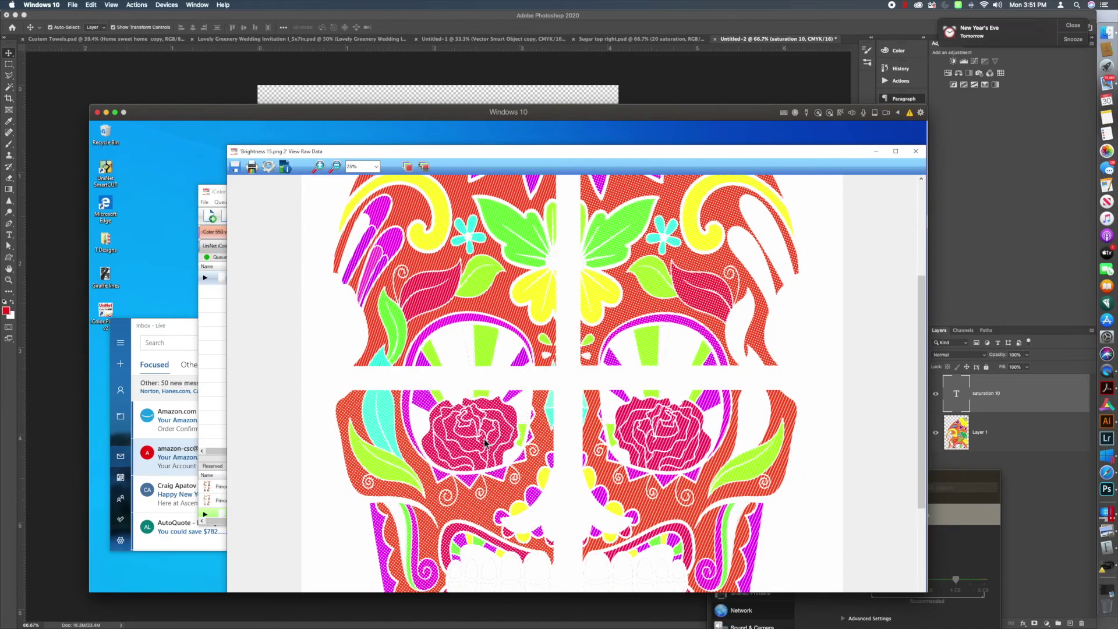
click(316, 166)
click(503, 341)
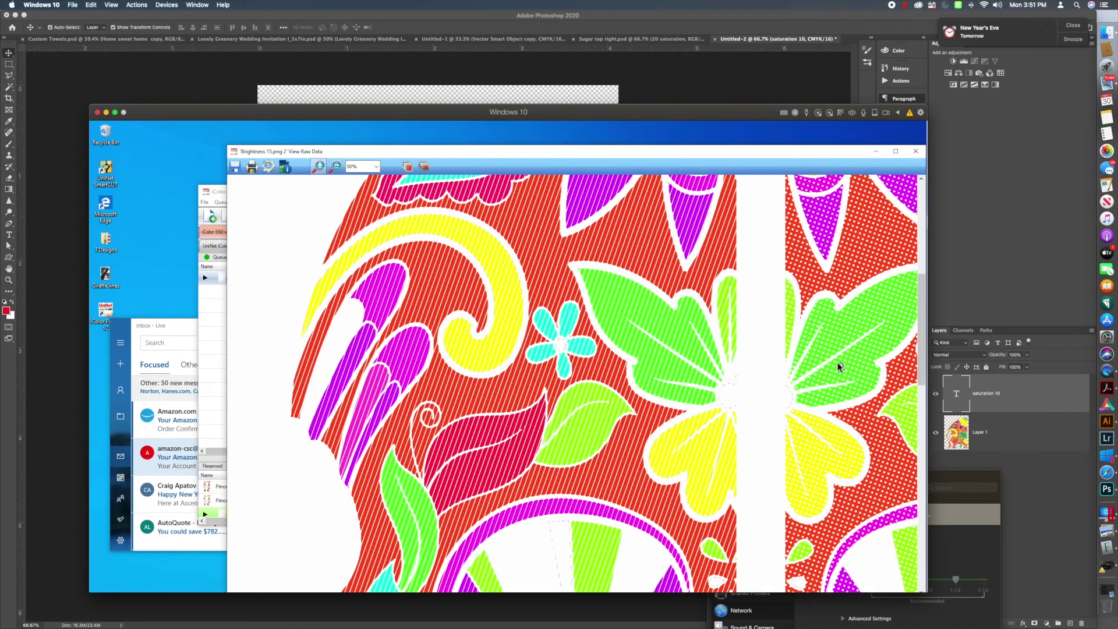
Step: Compare the Brightness 15 quarter's diagonal lines with the dotted quarters, then close the viewer
scroll(842, 372, down, 3)
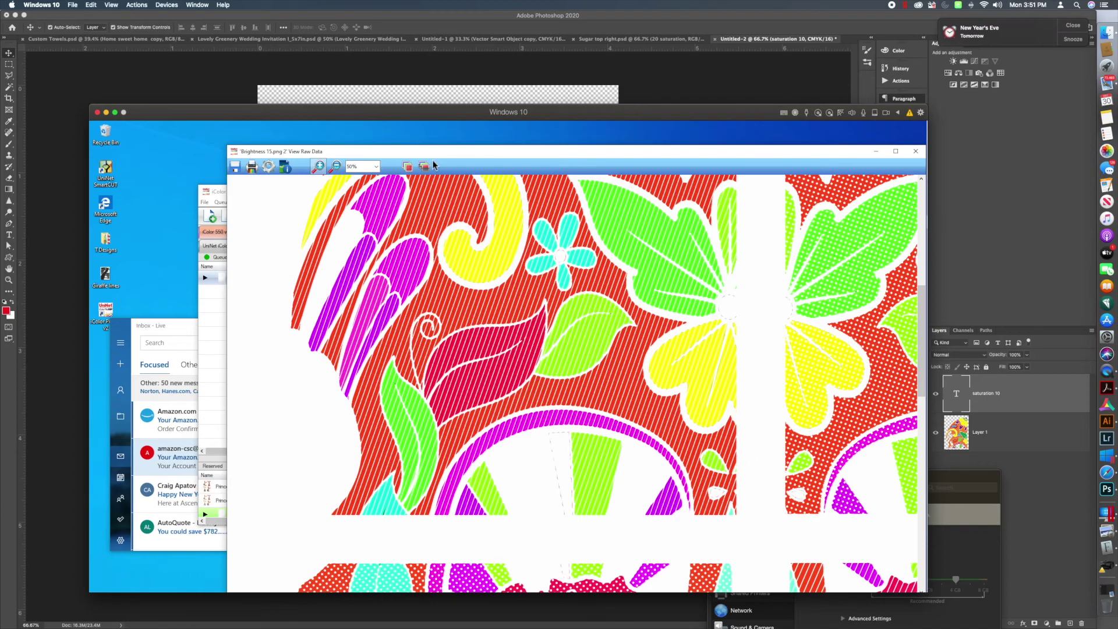
drag(435, 151, 335, 138)
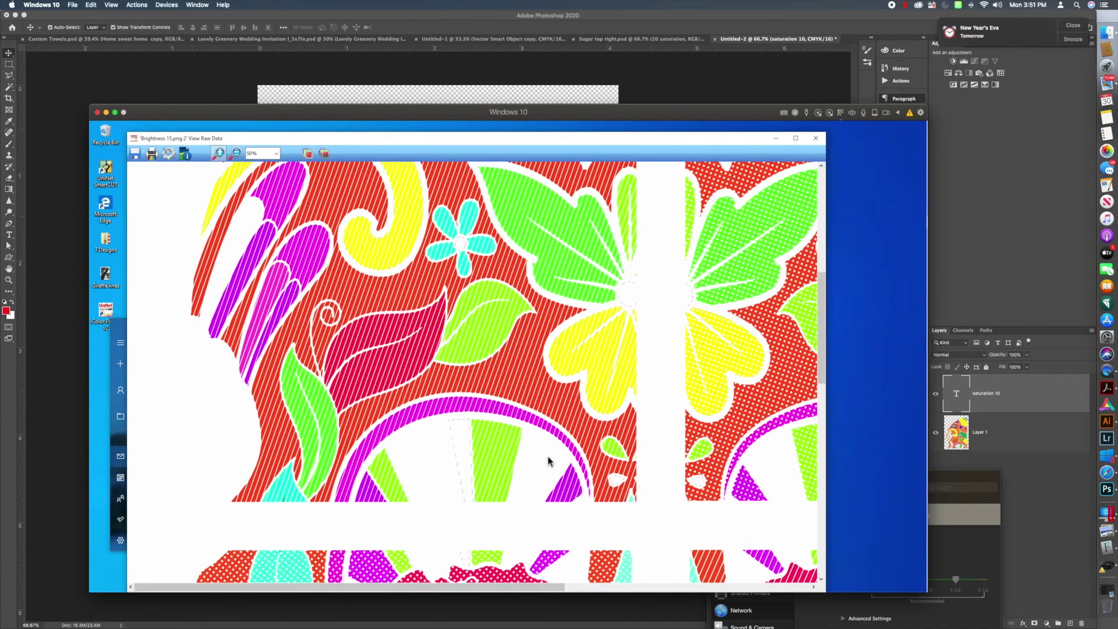
drag(449, 585, 551, 586)
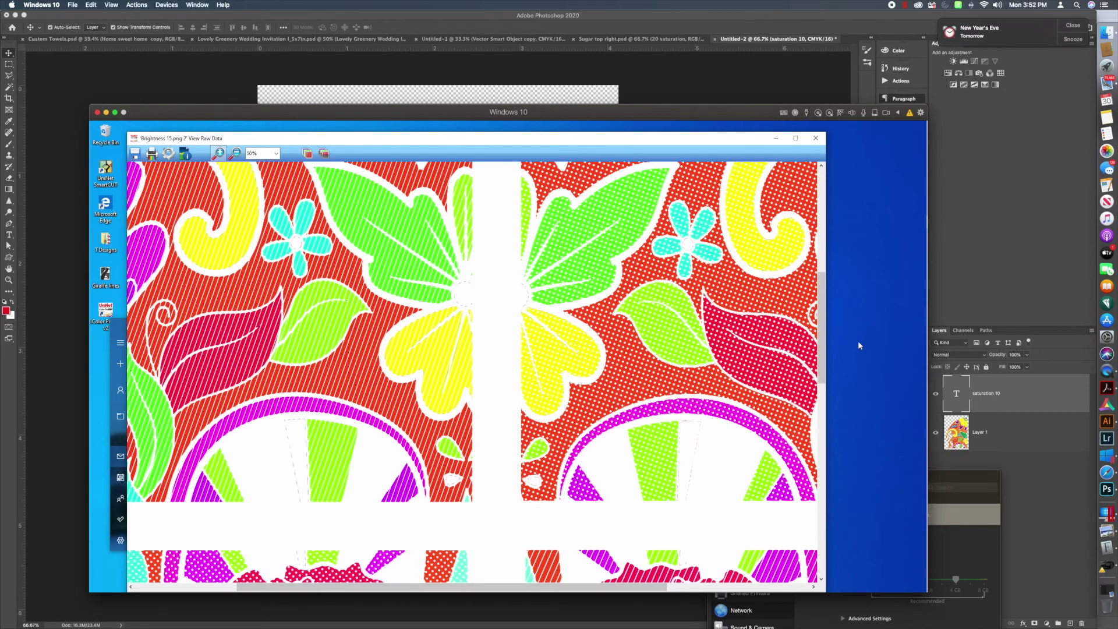
drag(820, 349, 830, 530)
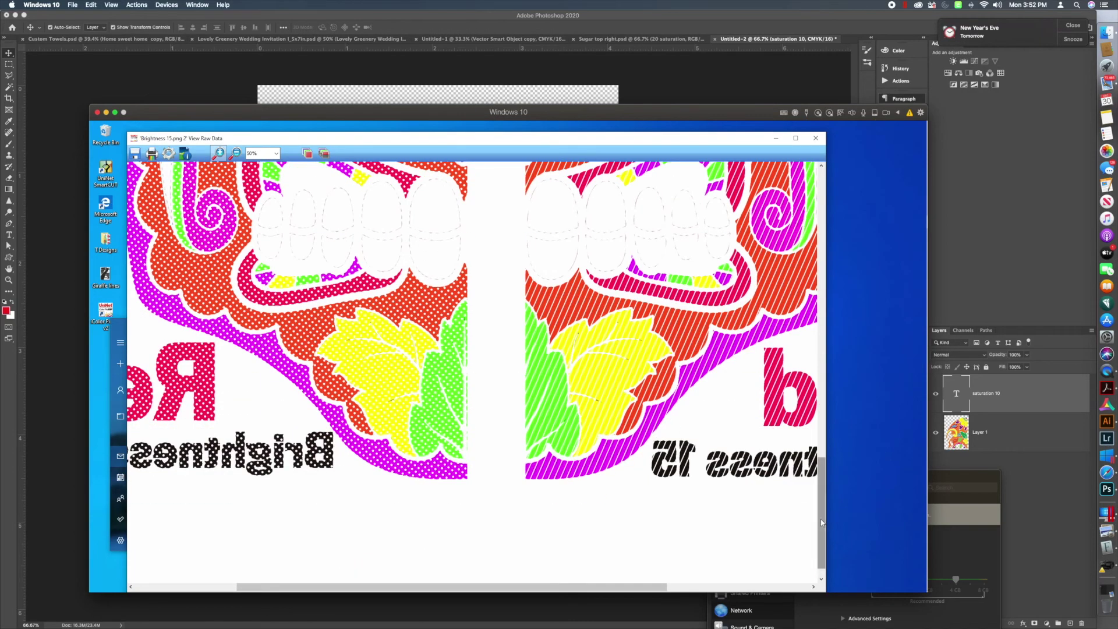
drag(821, 522, 819, 509)
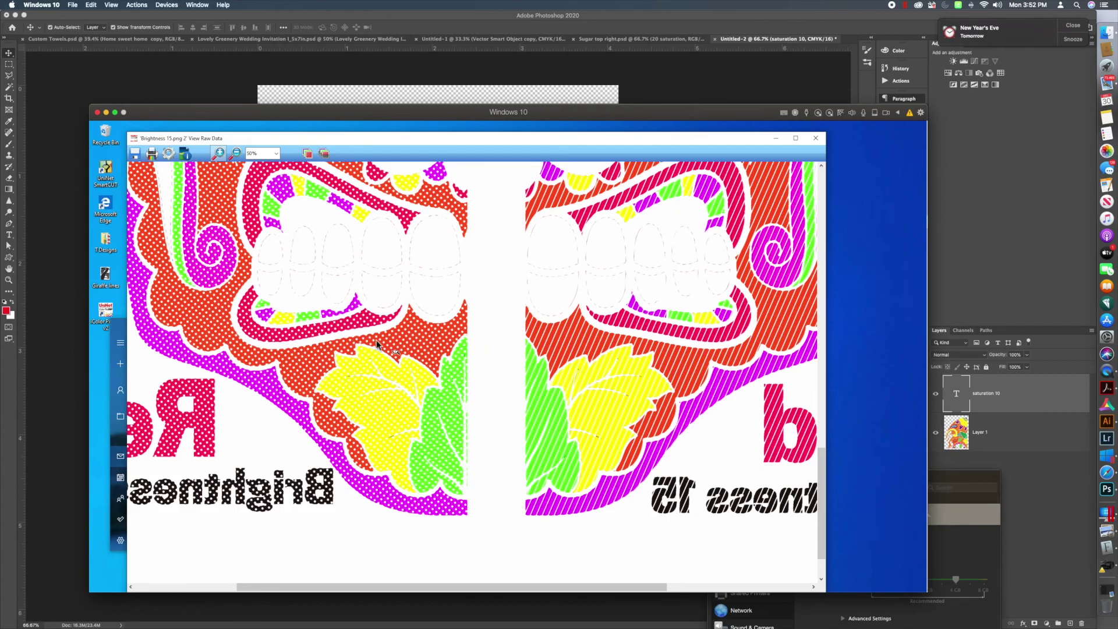
click(816, 142)
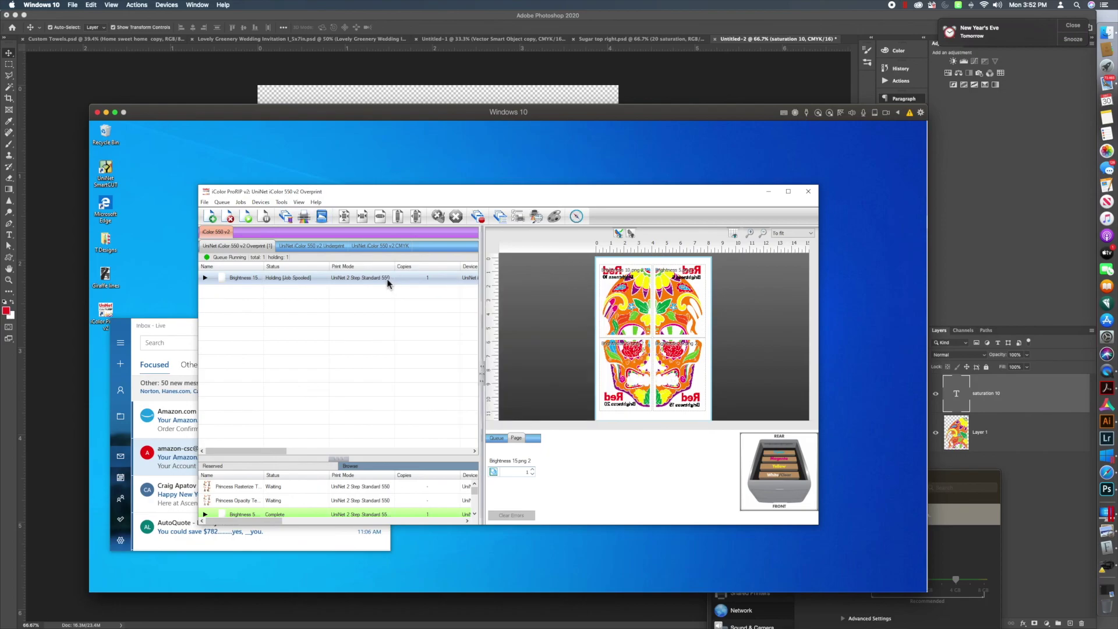
Step: Check the held job's preview card: 1 copy, UniNet 2 Step Standard 550, 8.27 × 11.69 in
mouse_move(382, 278)
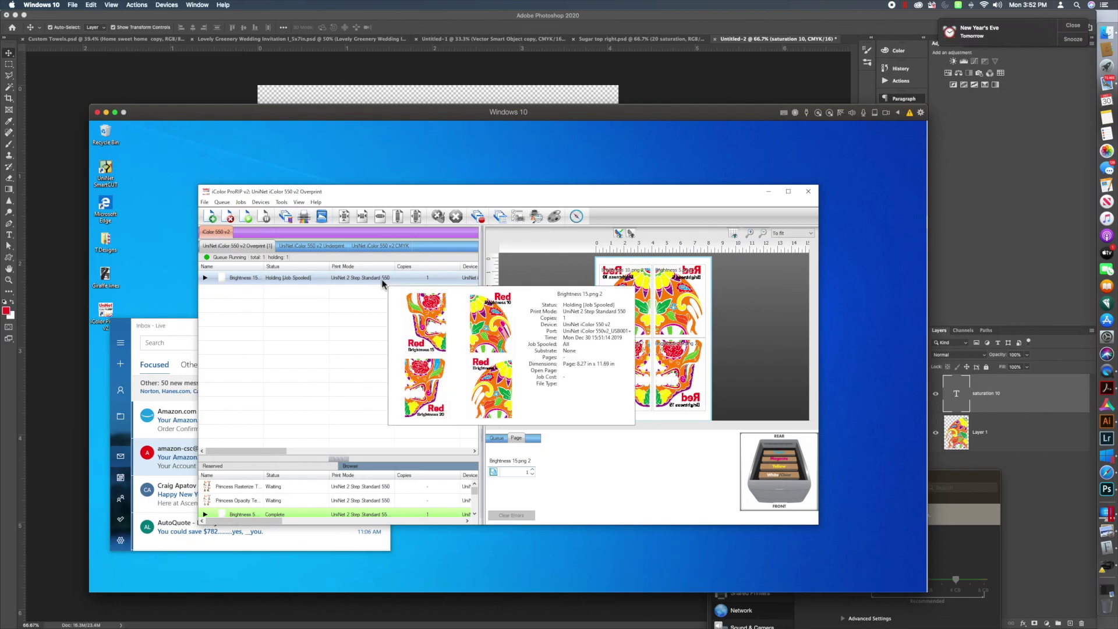